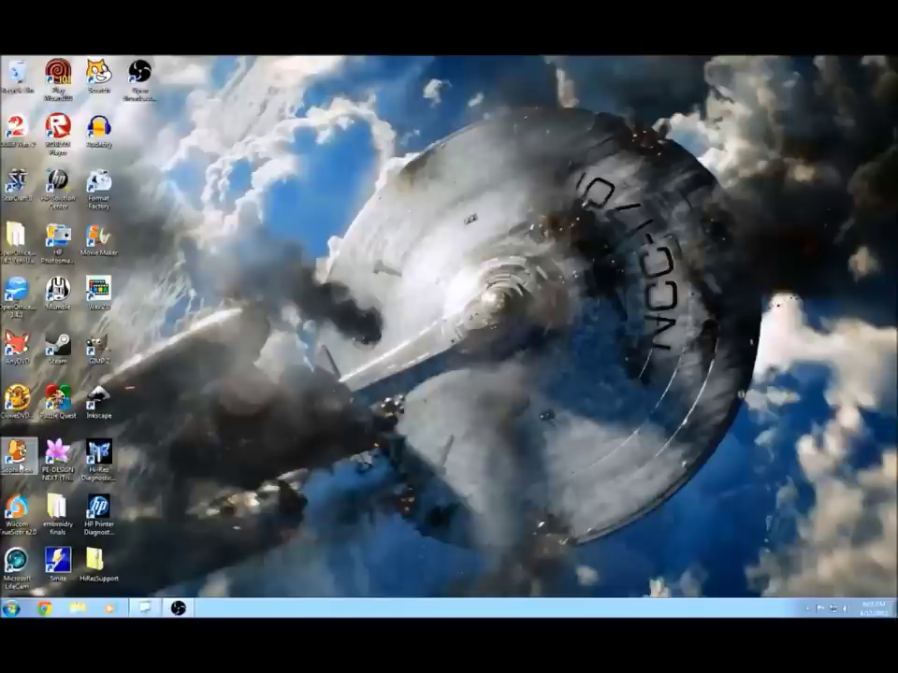
- Launch SophieSew from the desktop and maximize its window
left_click(19, 456)
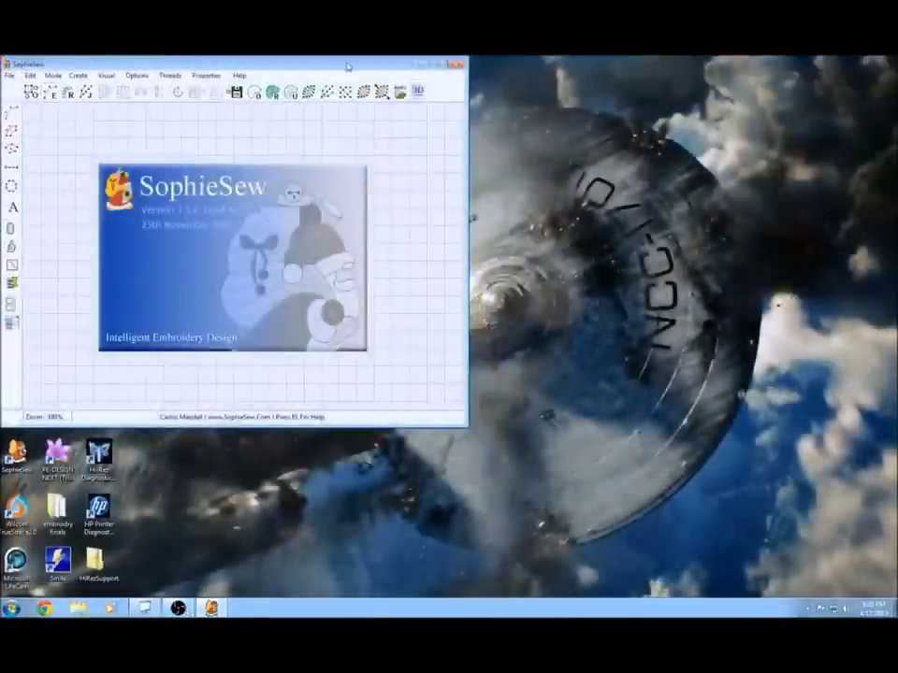
double_click(347, 65)
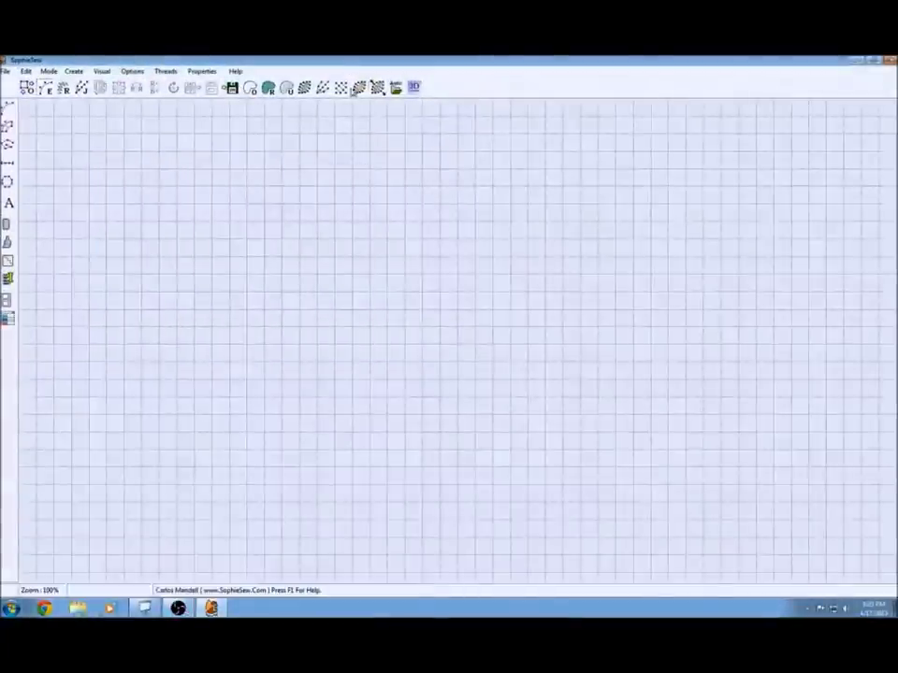
- Start Save As and browse to the F:\Embroidery\Designs\Star trek folder
left_click(8, 72)
left_click(25, 129)
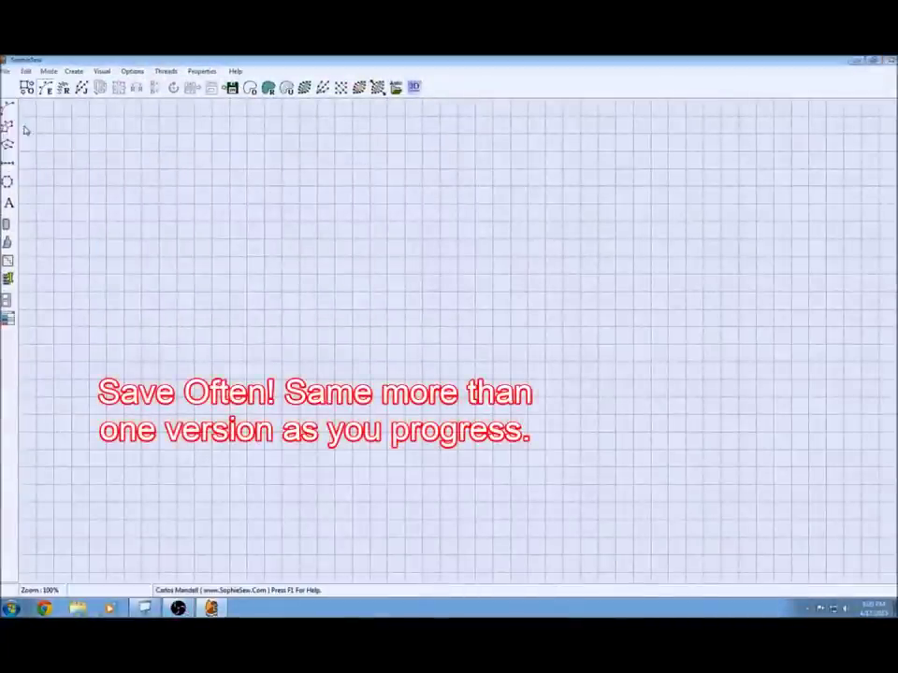
left_click(541, 220)
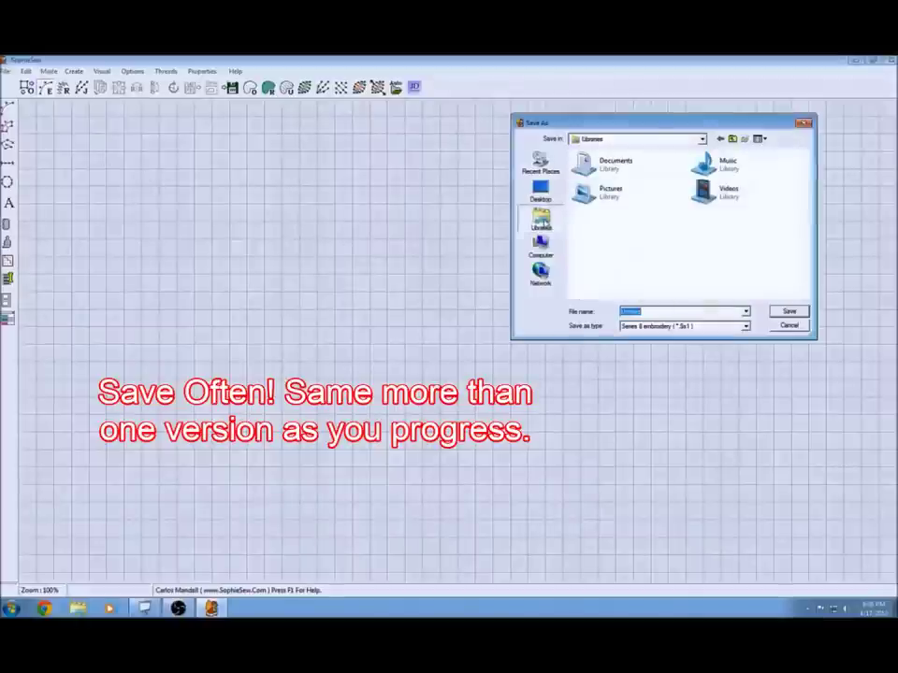
left_click(541, 247)
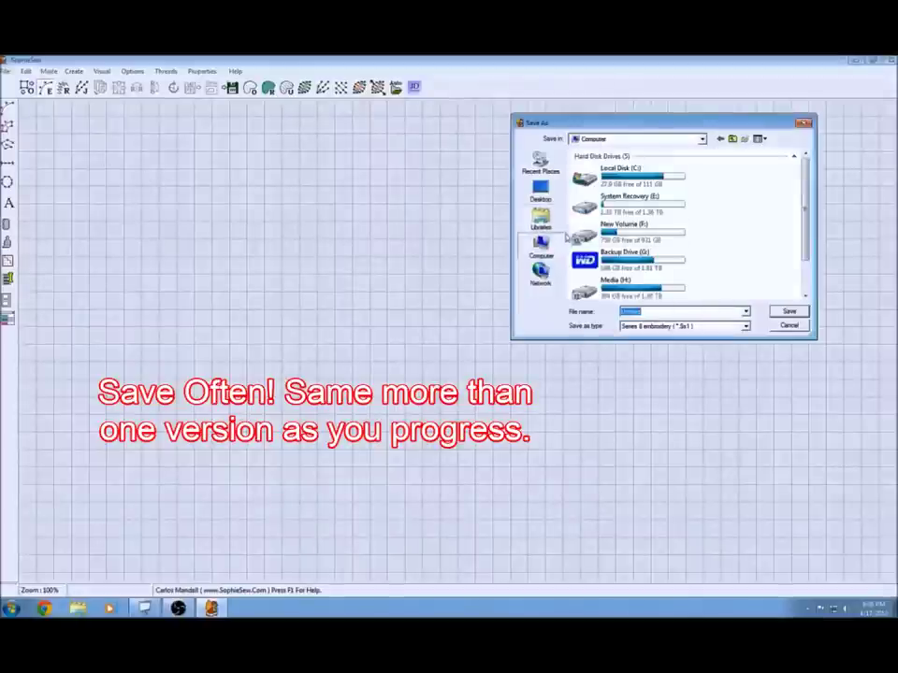
double_click(651, 239)
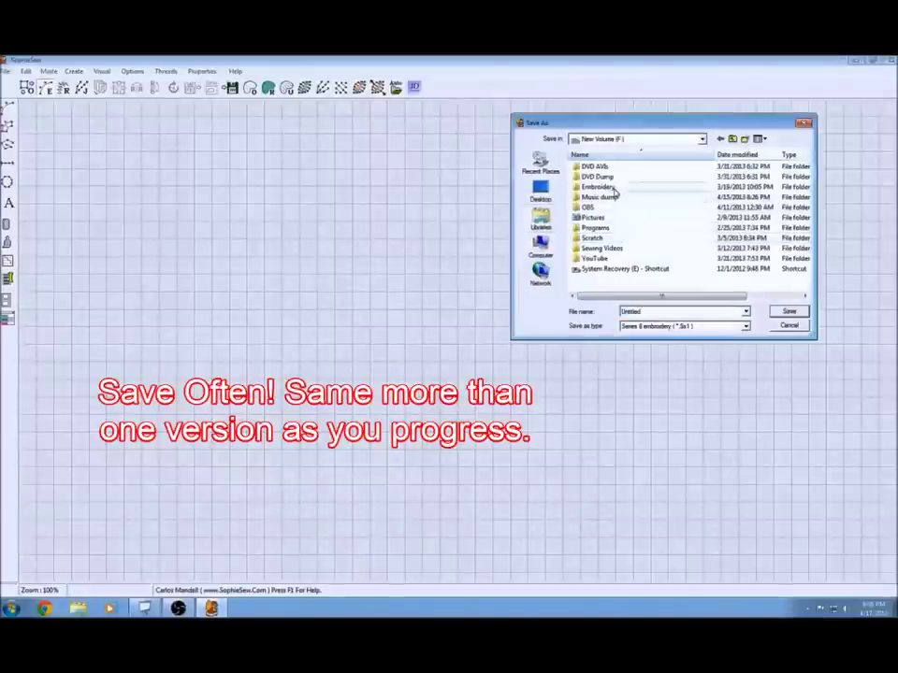
double_click(614, 189)
double_click(614, 168)
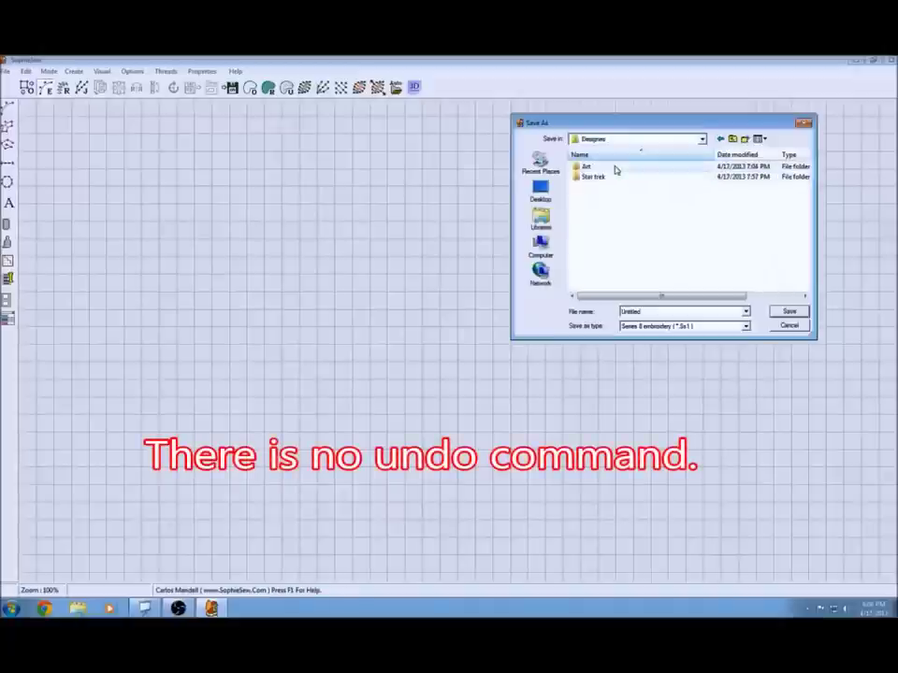
double_click(606, 177)
- Name the design 'Emblem Com 2' and save it
left_click(607, 177)
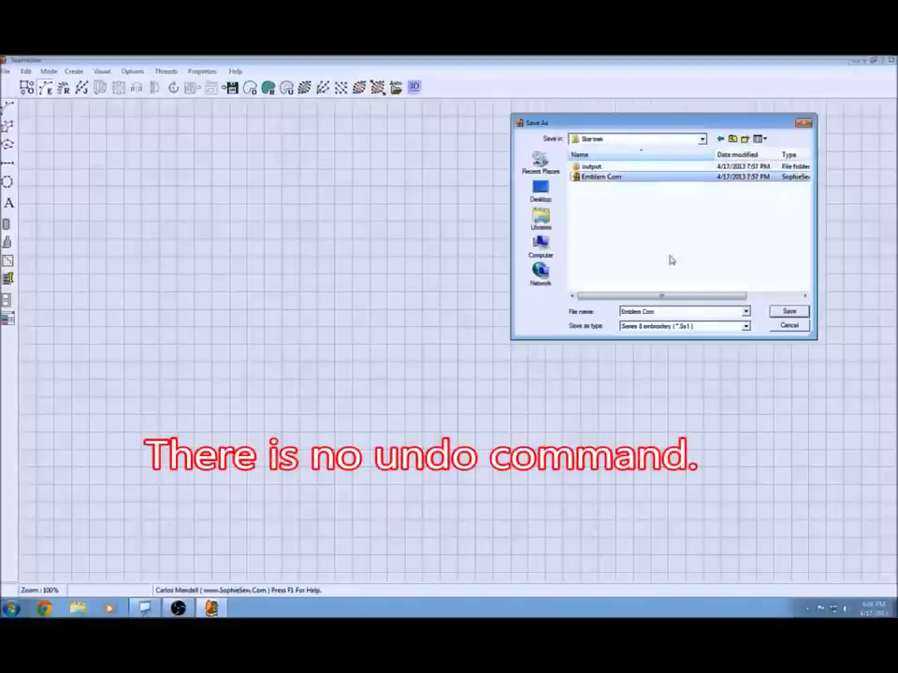
left_click(670, 313)
left_click(669, 312)
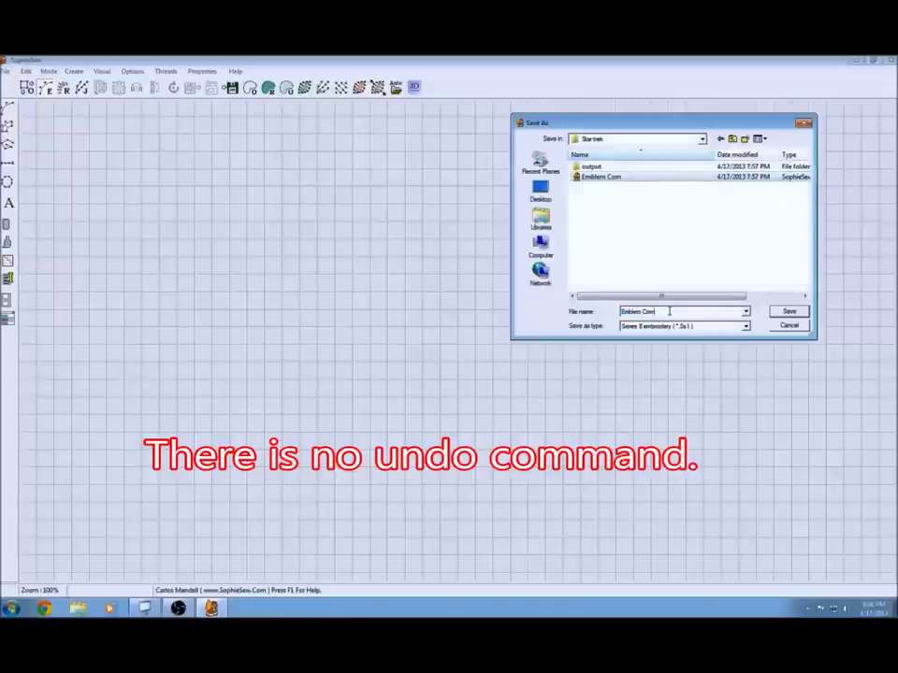
type("2")
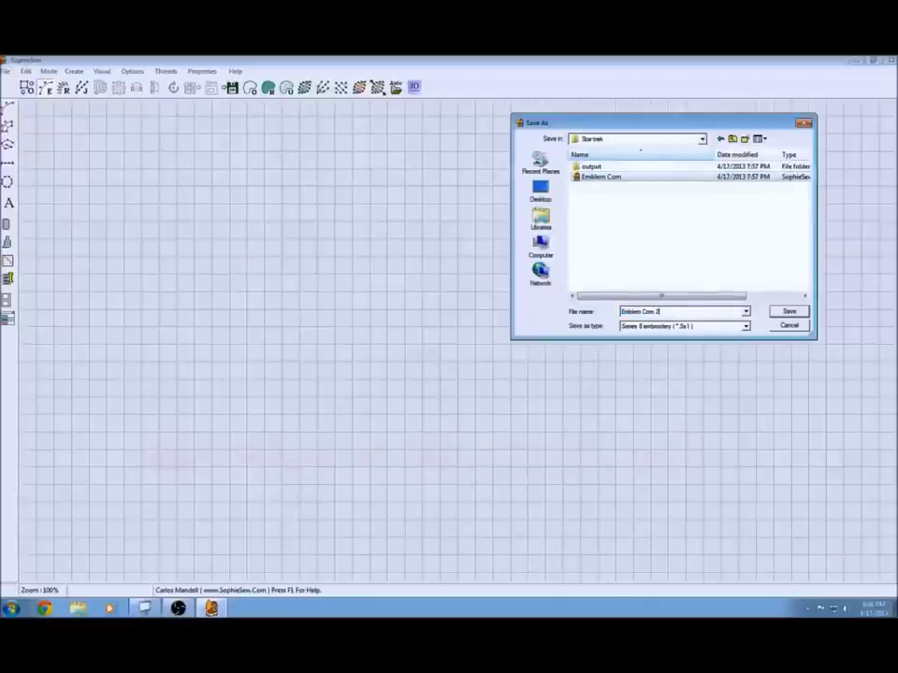
left_click(790, 311)
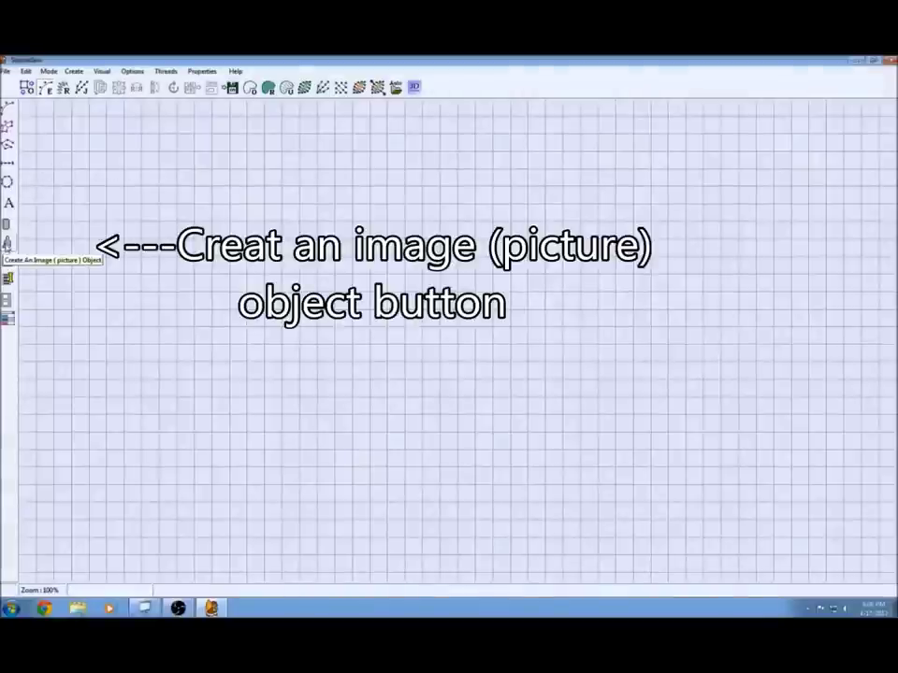
- Add an image object and import the startrek picture from the Art folder into it
left_click(8, 243)
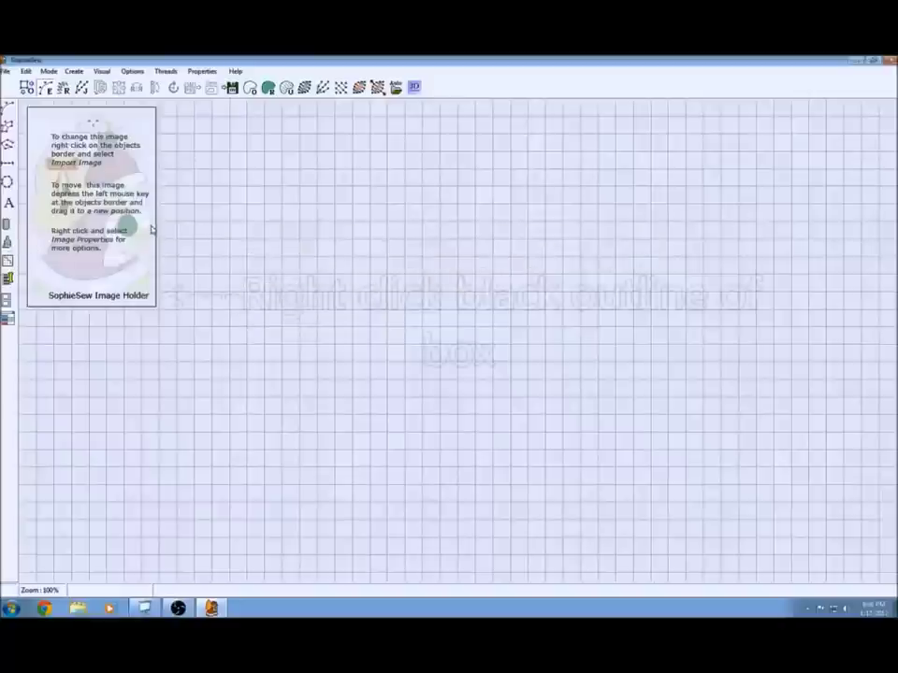
right_click(156, 194)
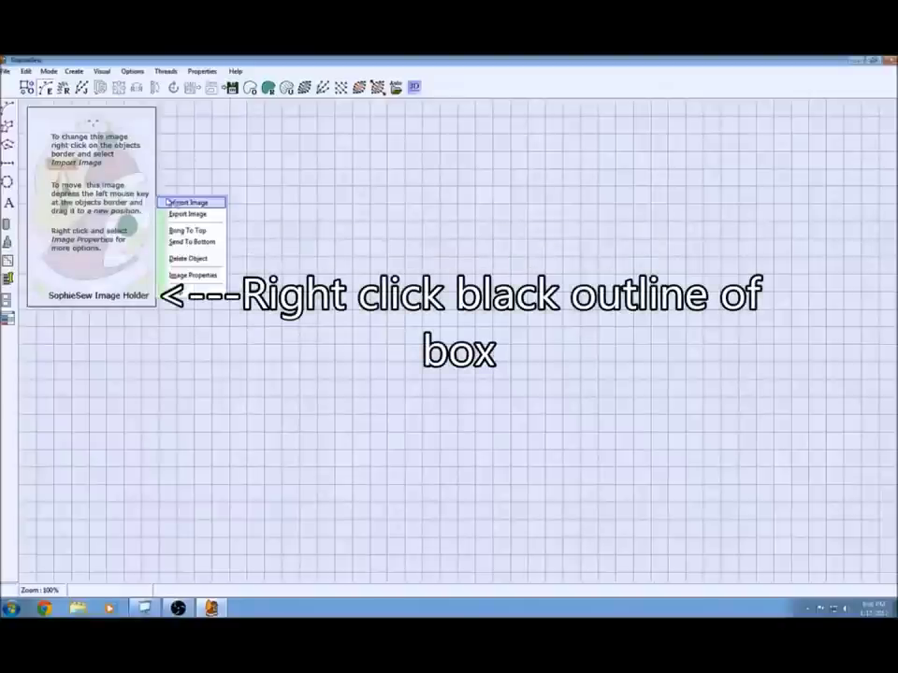
left_click(184, 202)
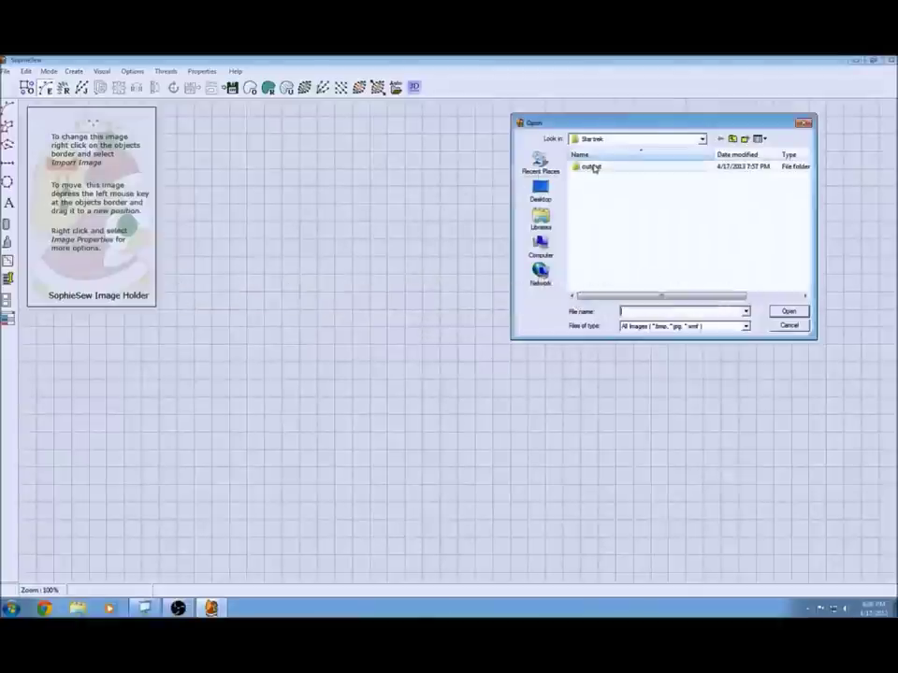
left_click(732, 139)
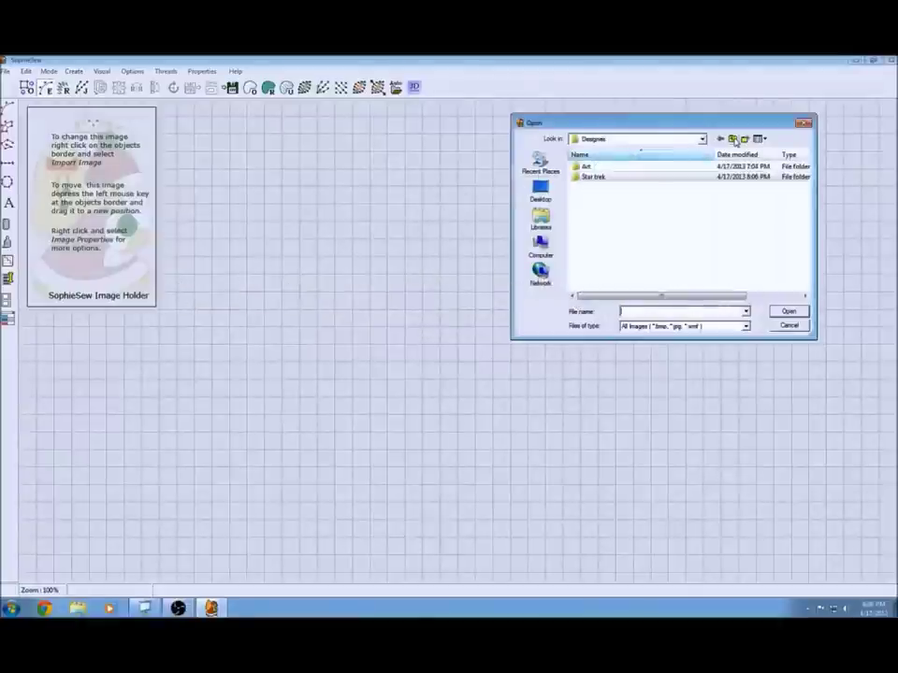
double_click(586, 165)
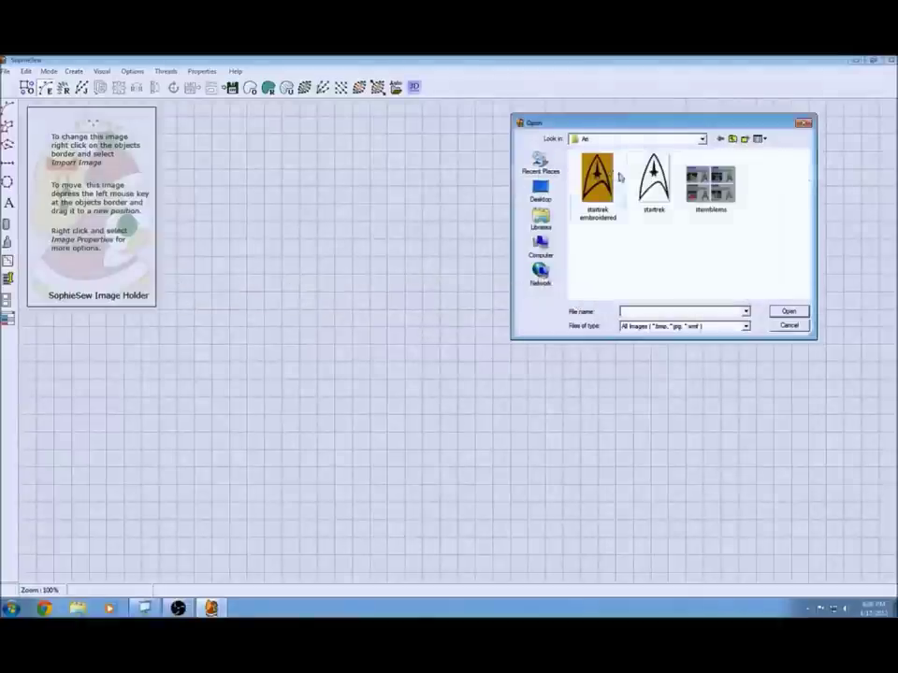
left_click(662, 185)
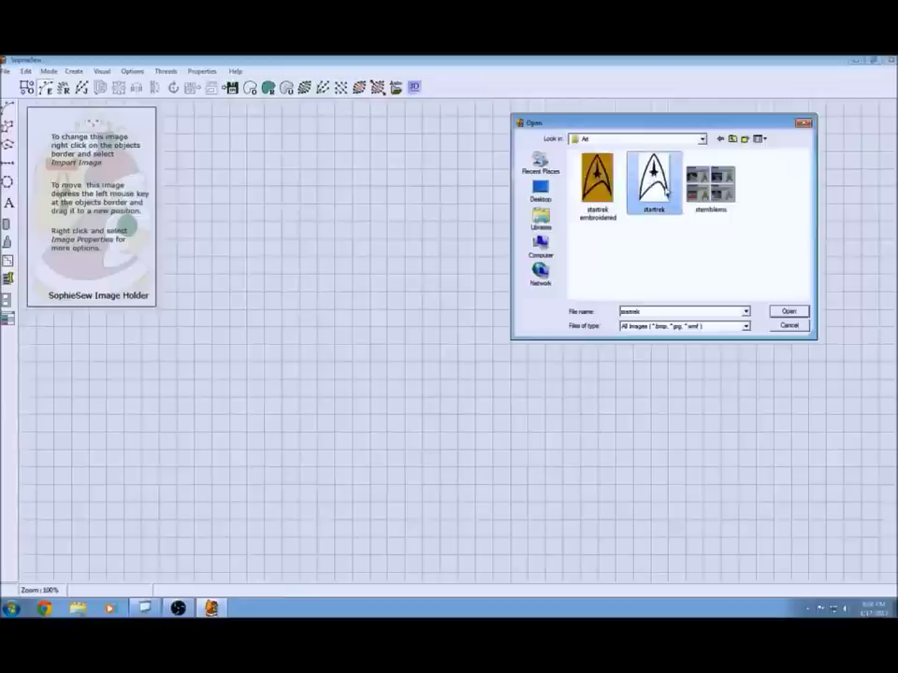
left_click(791, 313)
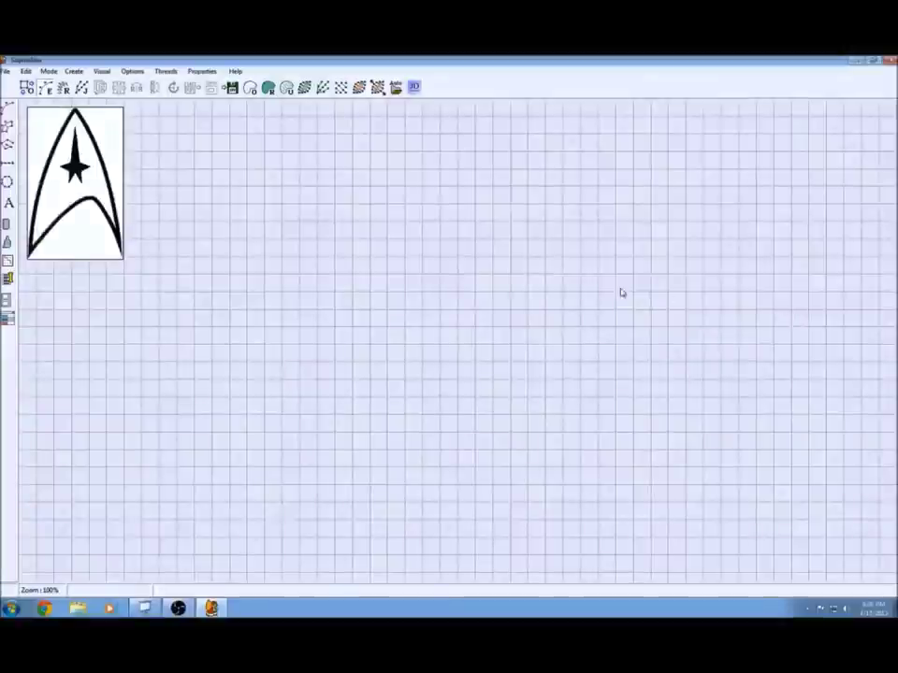
- Centre the emblem picture on the grid, zoom in to 200%, and nudge it right
left_click_drag(122, 194, 446, 350)
scroll(446, 352, "up", 4)
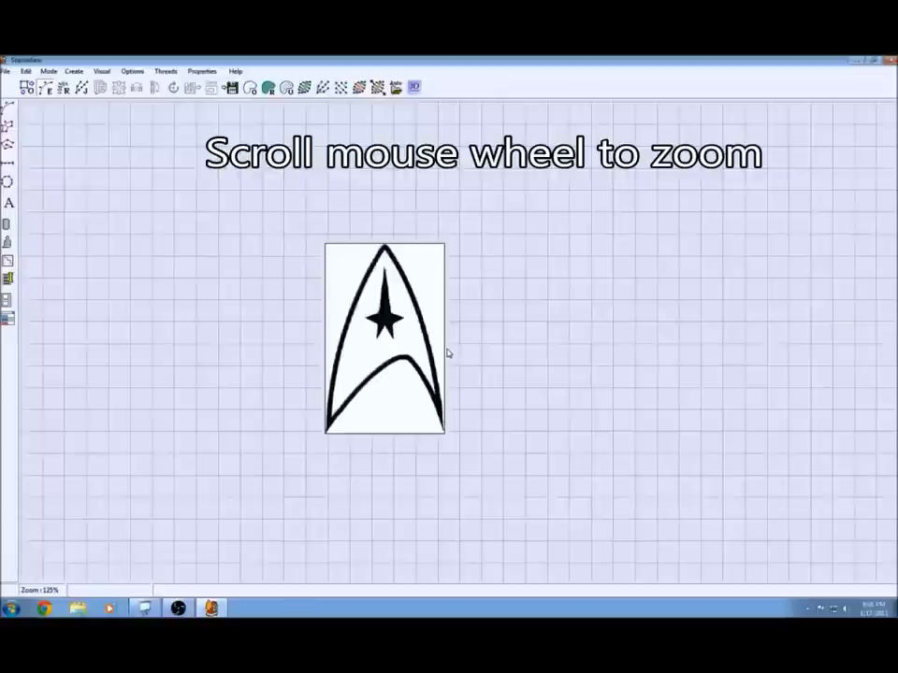
scroll(446, 353, "up", 3)
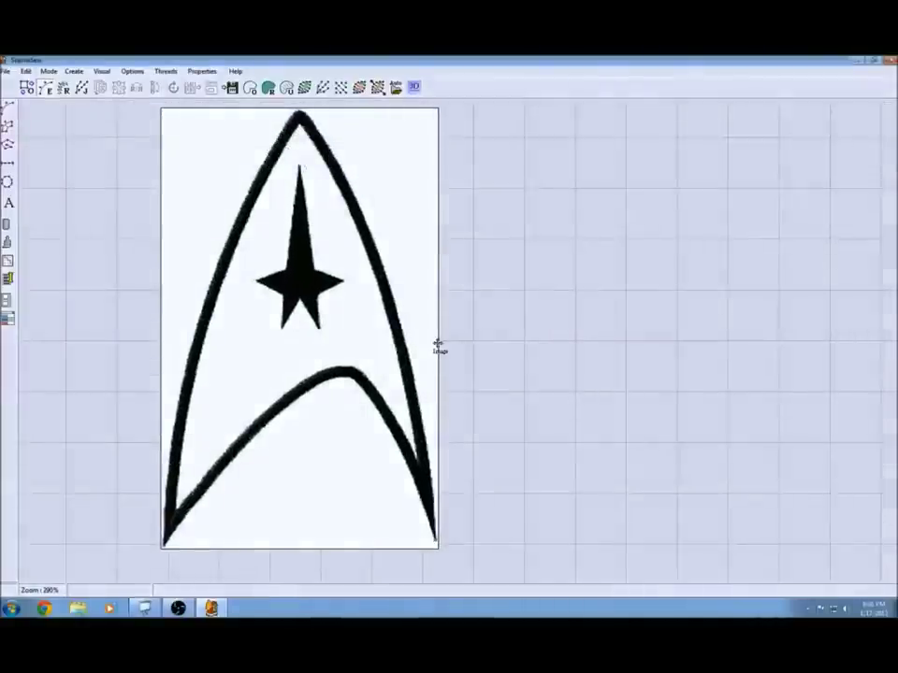
left_click_drag(439, 347, 550, 359)
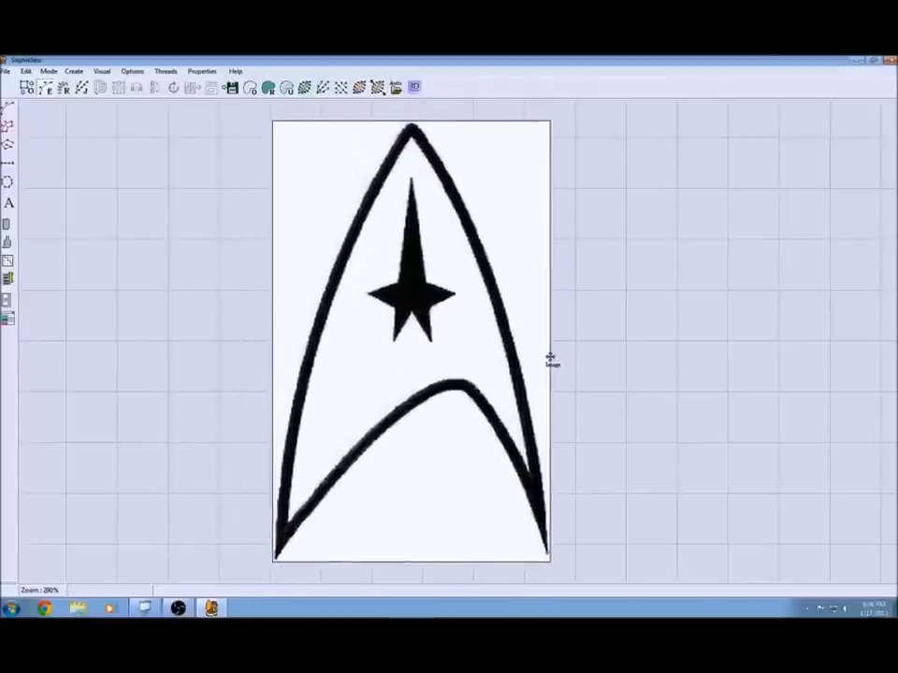
- Start a new outline at the emblem's bottom-left tip and trace up its left edge
left_click(8, 111)
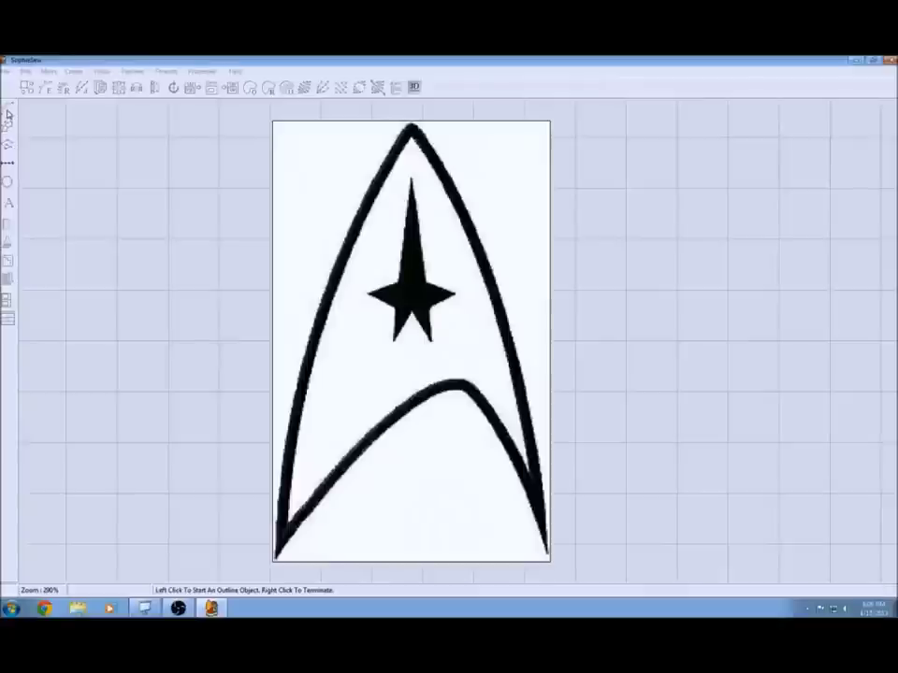
left_click(284, 535)
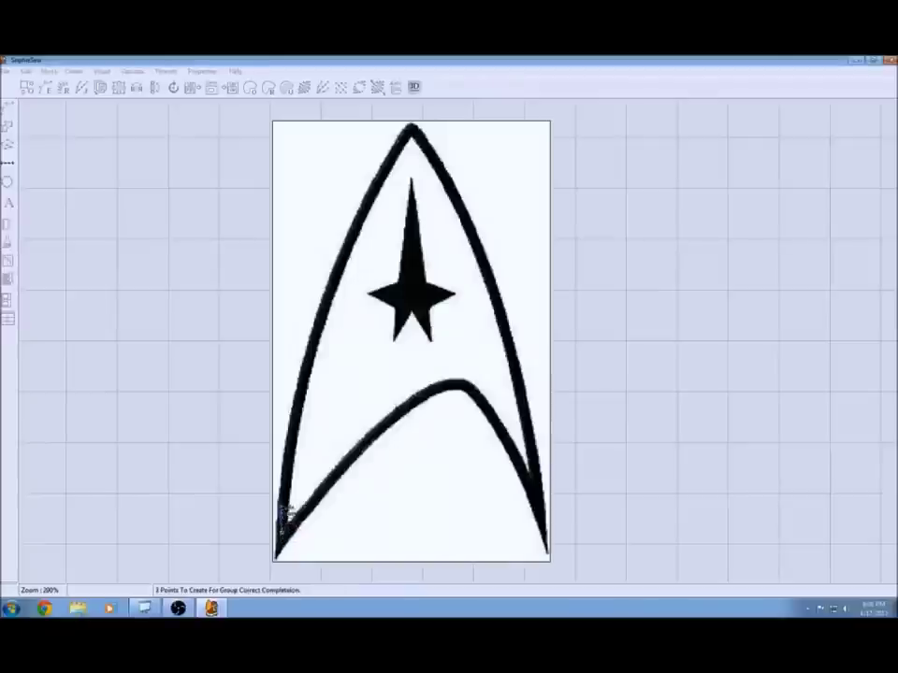
left_click(292, 447)
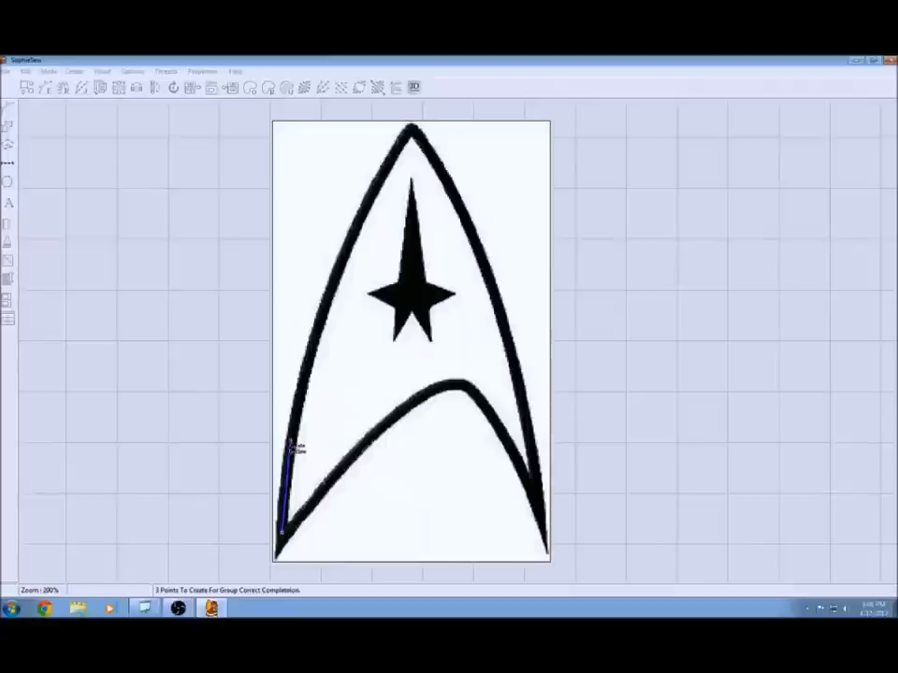
left_click(309, 357)
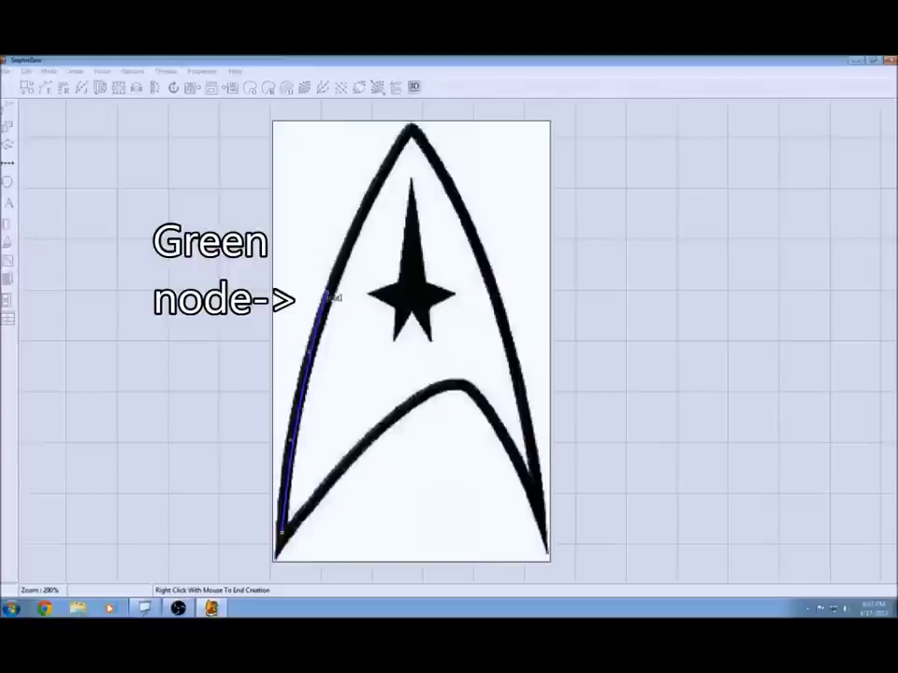
left_click(332, 297)
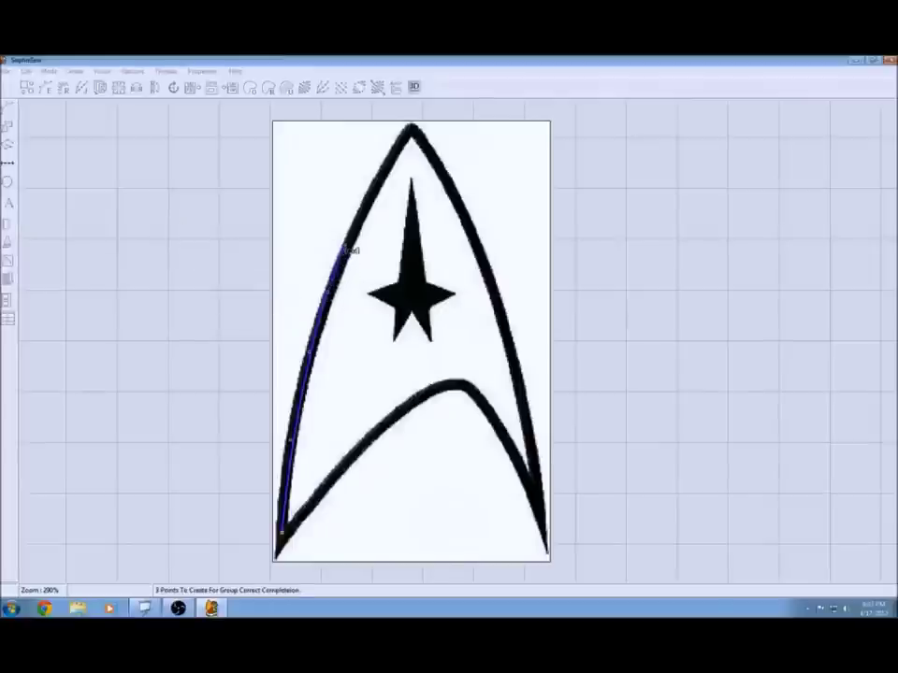
left_click(379, 192)
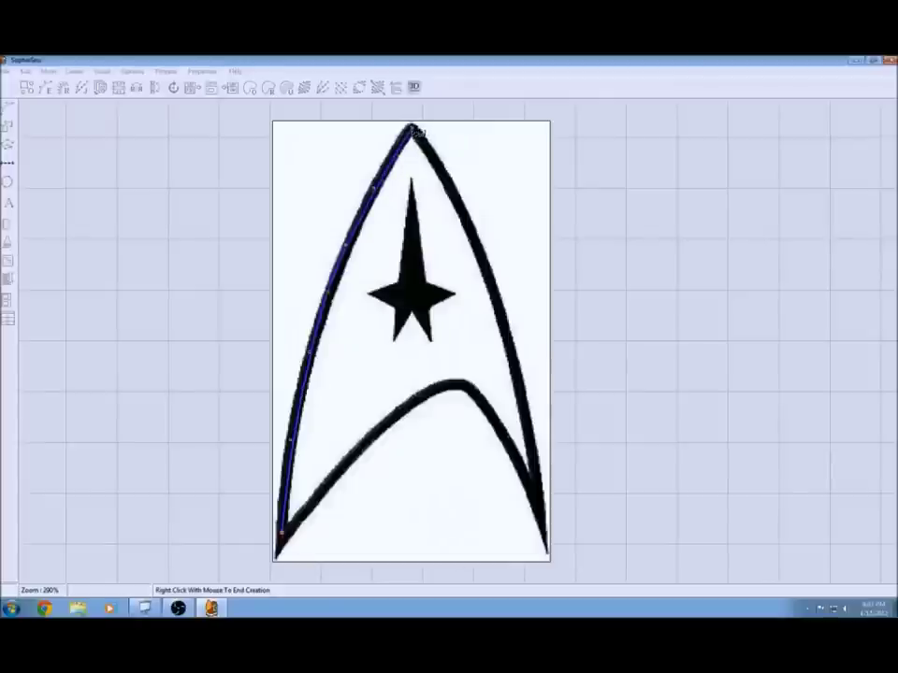
- Continue the outline over the arch's peak and down its right edge
left_click(414, 130)
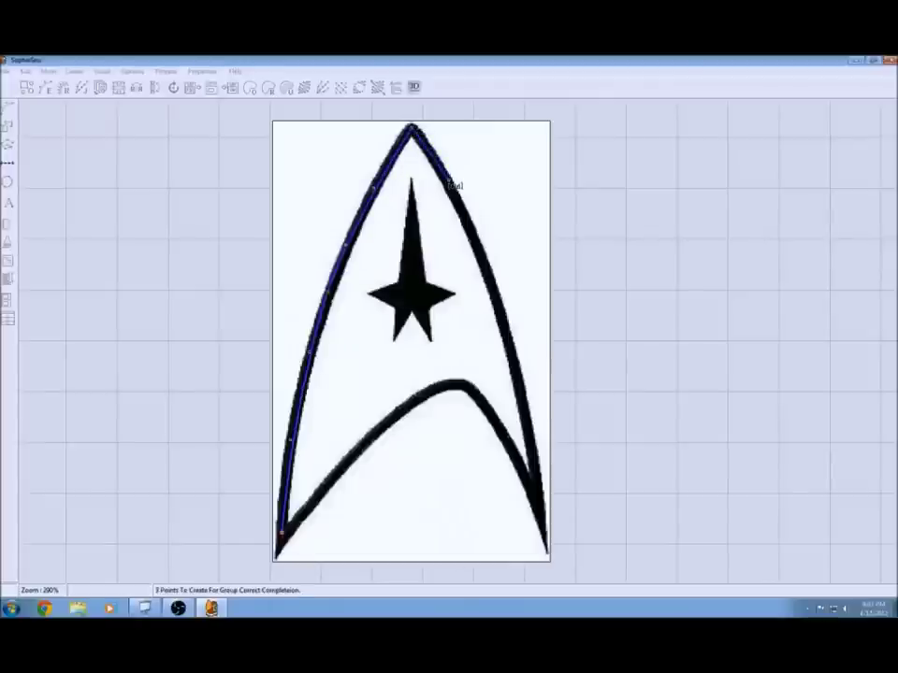
left_click(452, 183)
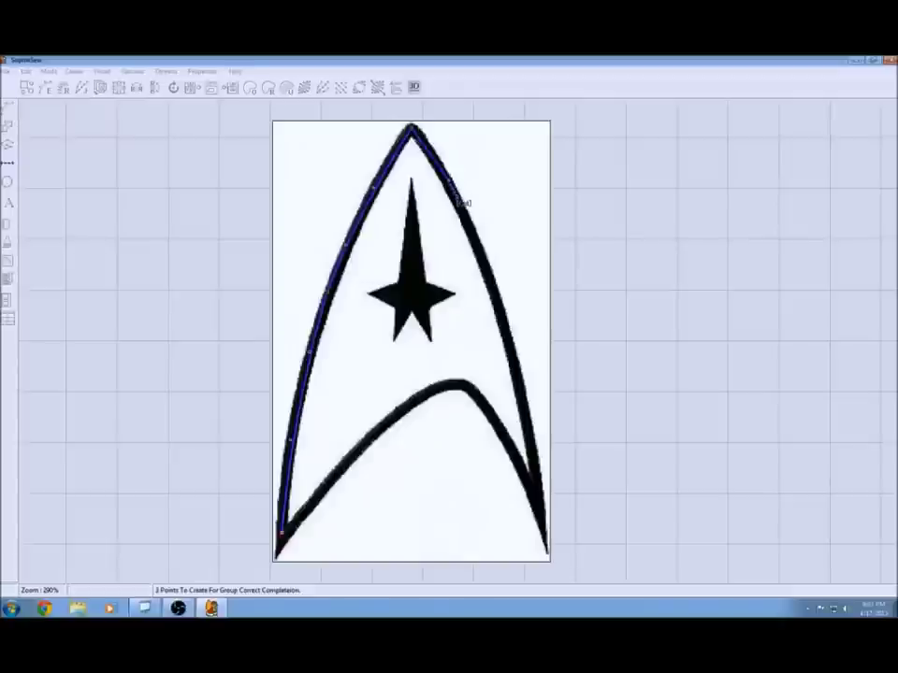
left_click(482, 254)
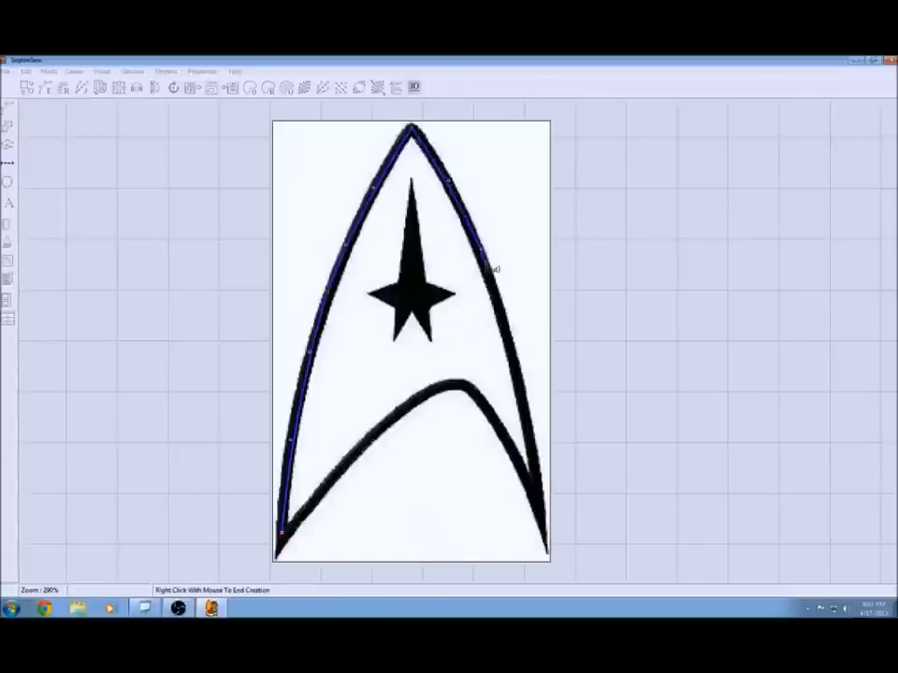
left_click(505, 311)
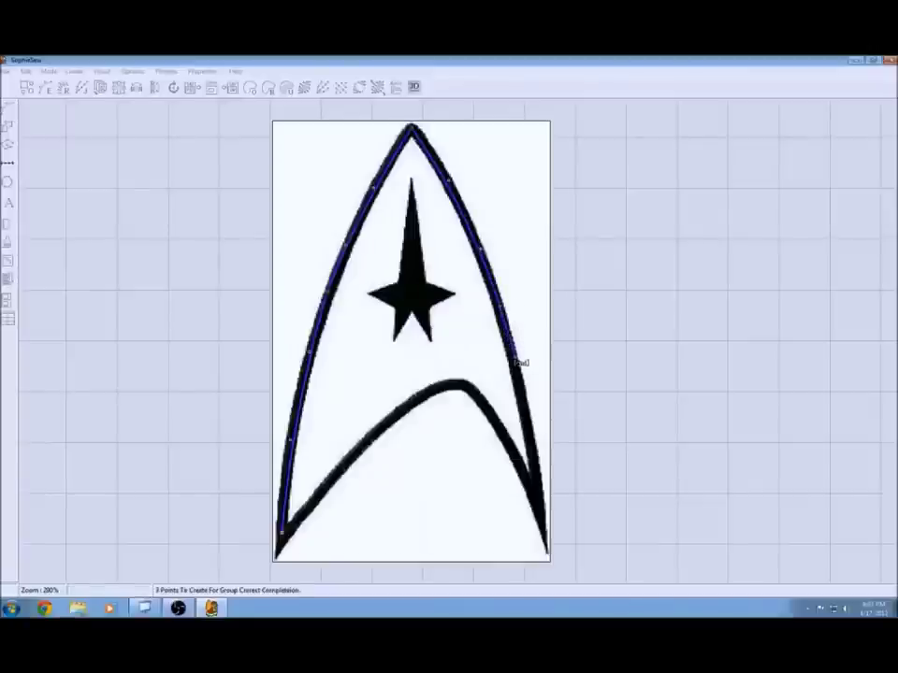
left_click(520, 363)
left_click(542, 456)
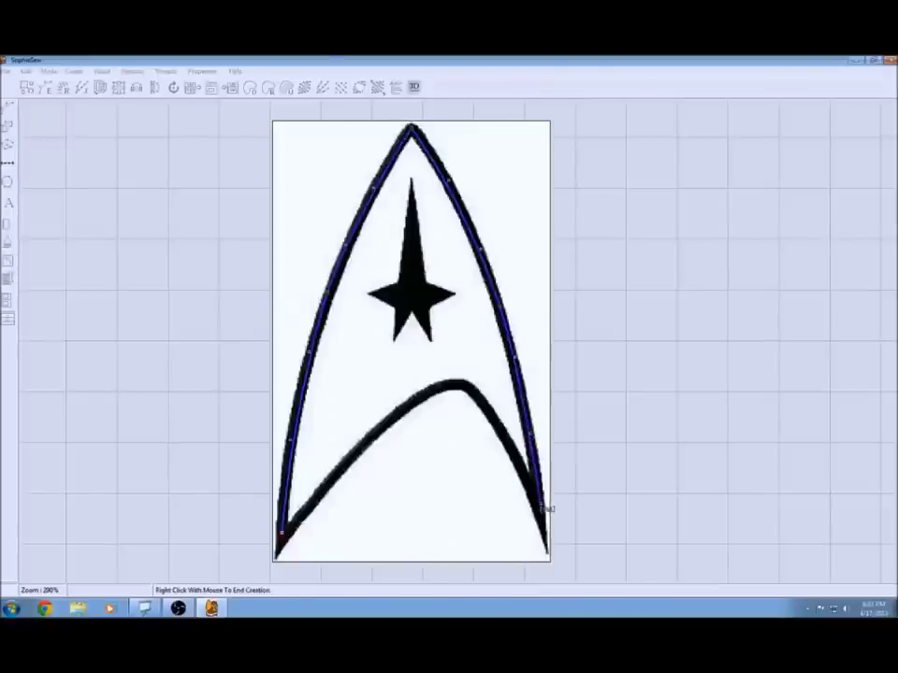
right_click(547, 509)
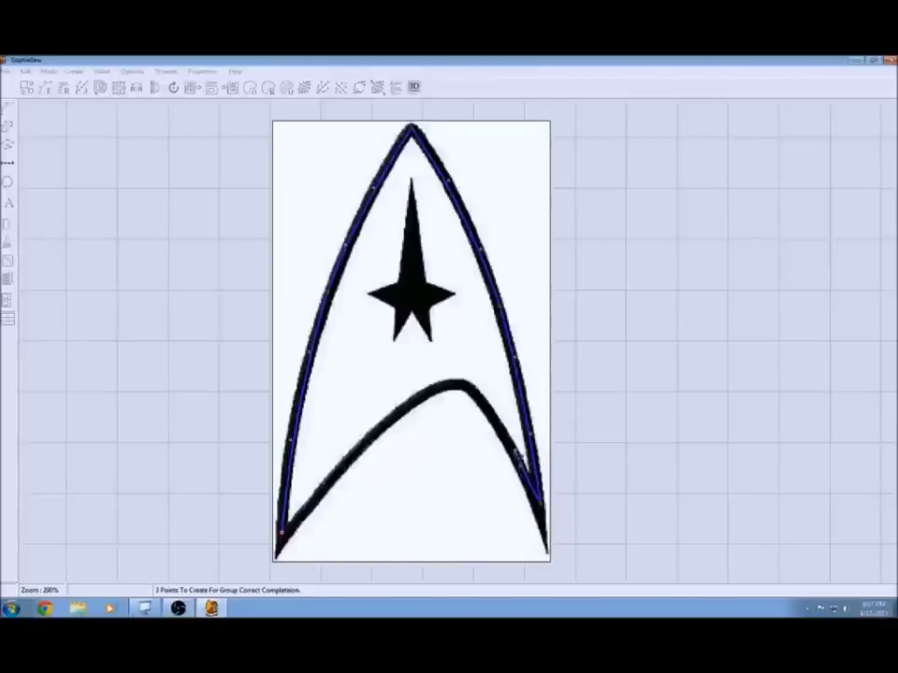
- Trace around the lower-right tip and back along the inner arc to the start
left_click(509, 441)
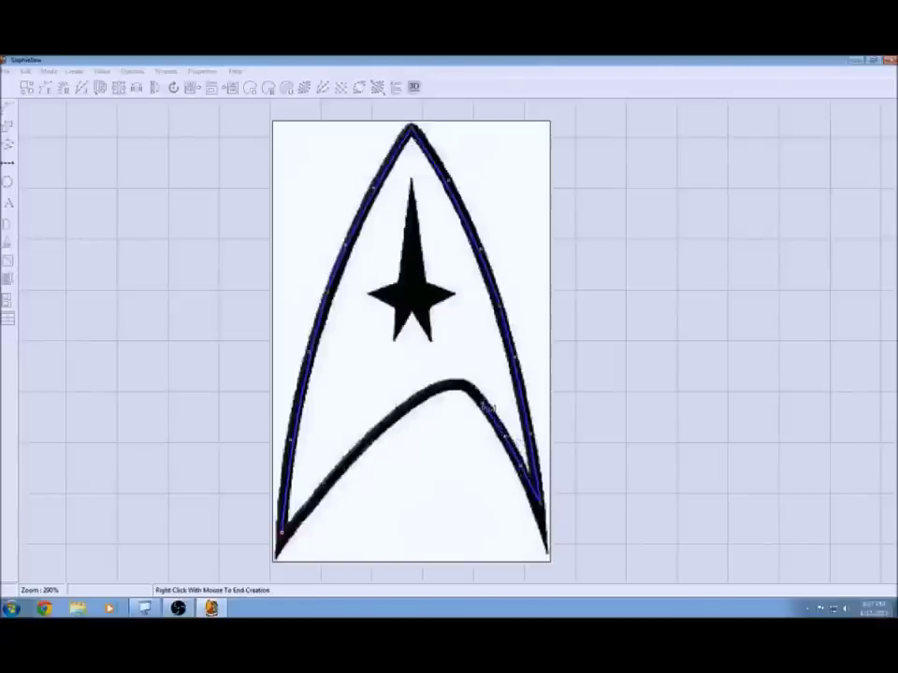
right_click(483, 403)
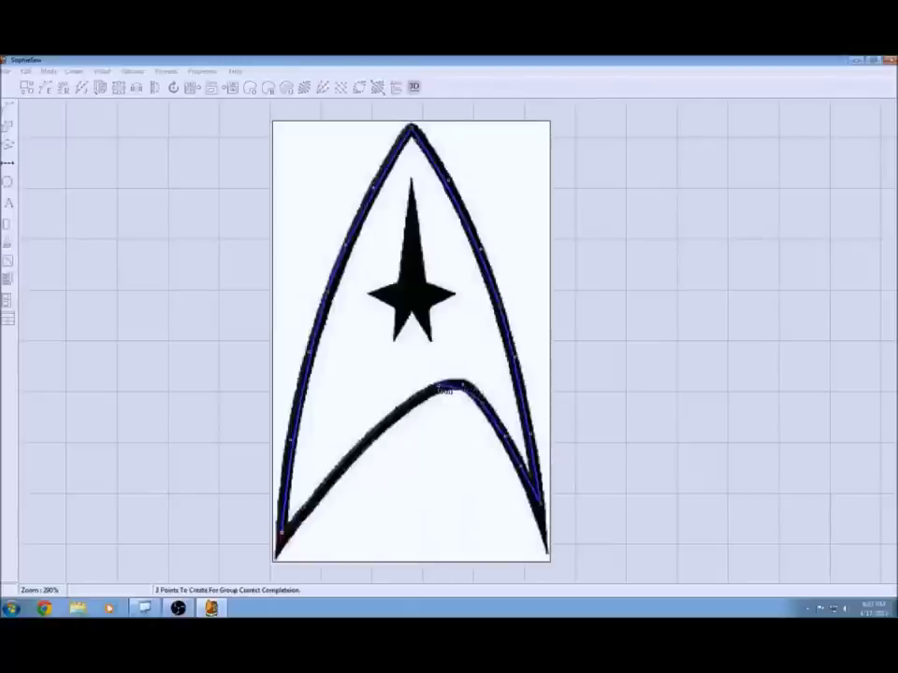
left_click(449, 391)
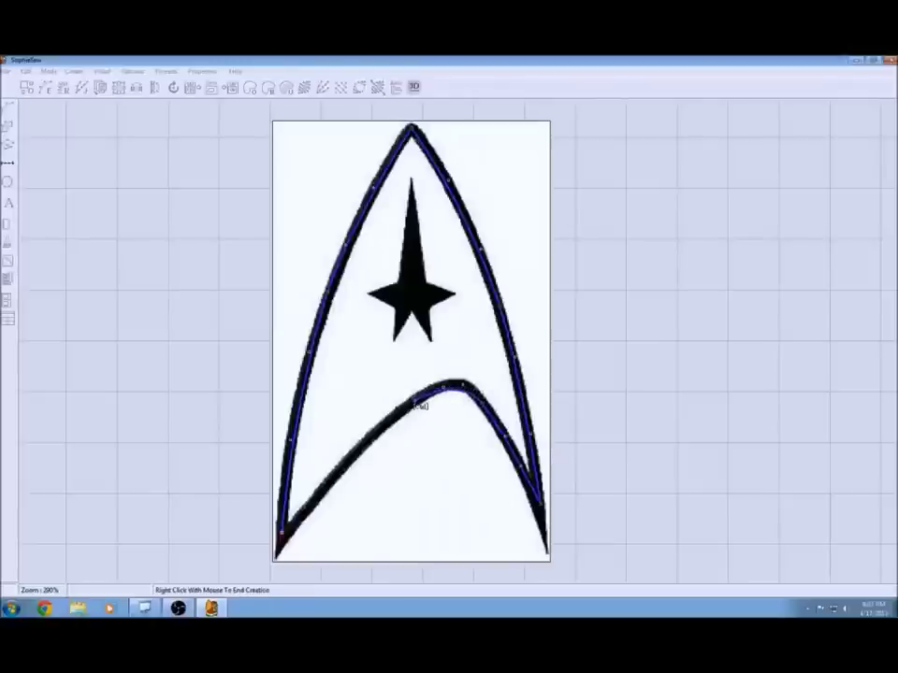
right_click(418, 405)
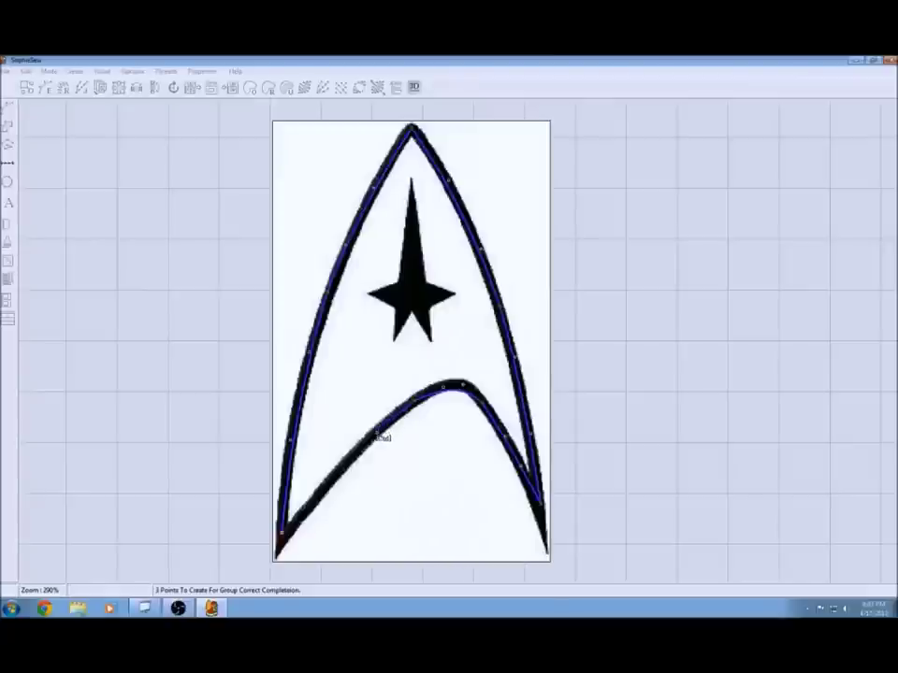
left_click(333, 479)
left_click(328, 486)
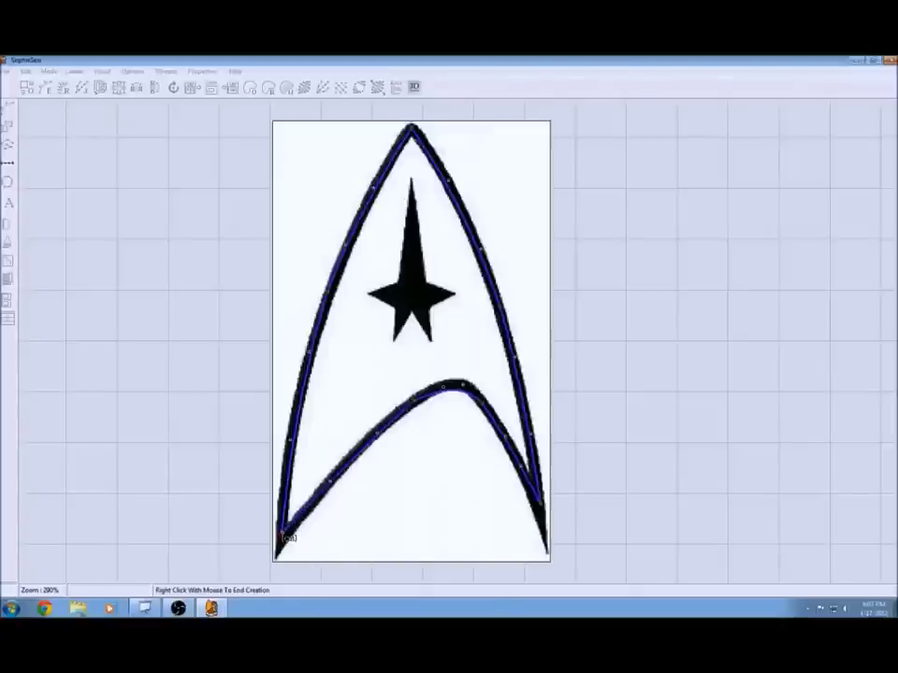
right_click(285, 538)
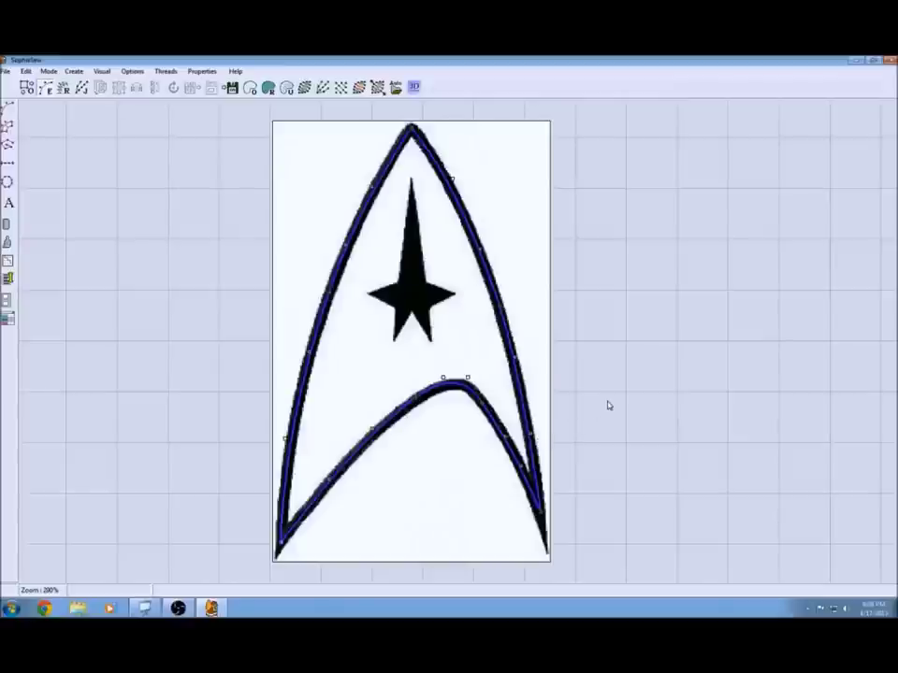
key("ctrl+b")
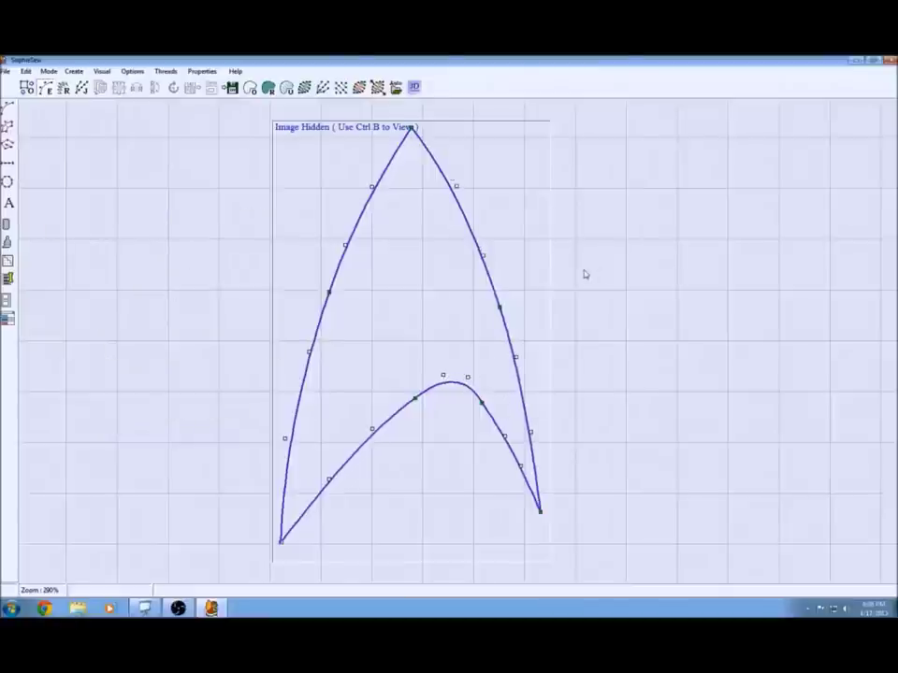
scroll(584, 274, "down", 6)
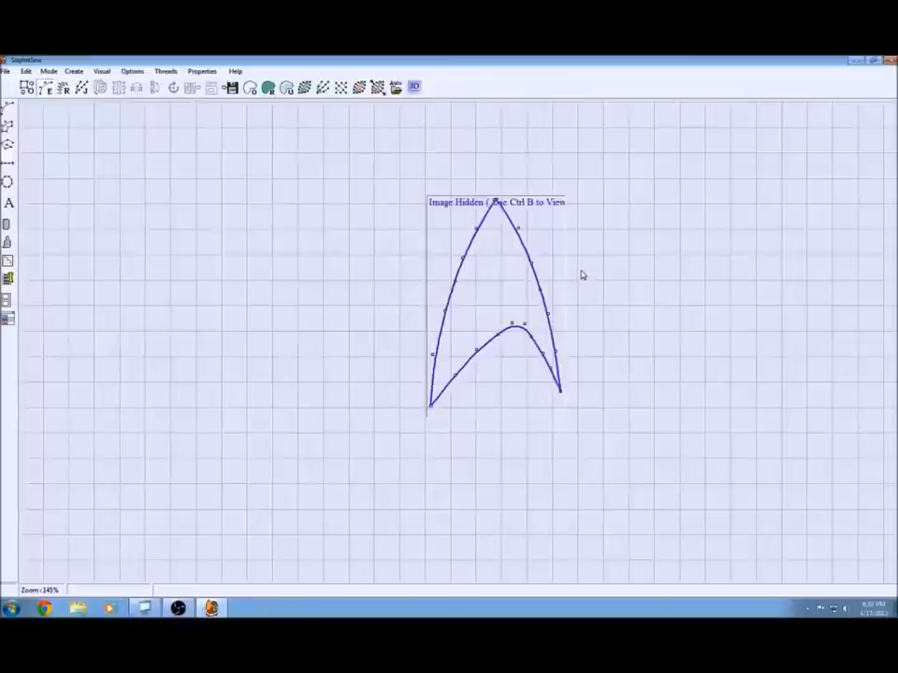
scroll(581, 276, "down", 5)
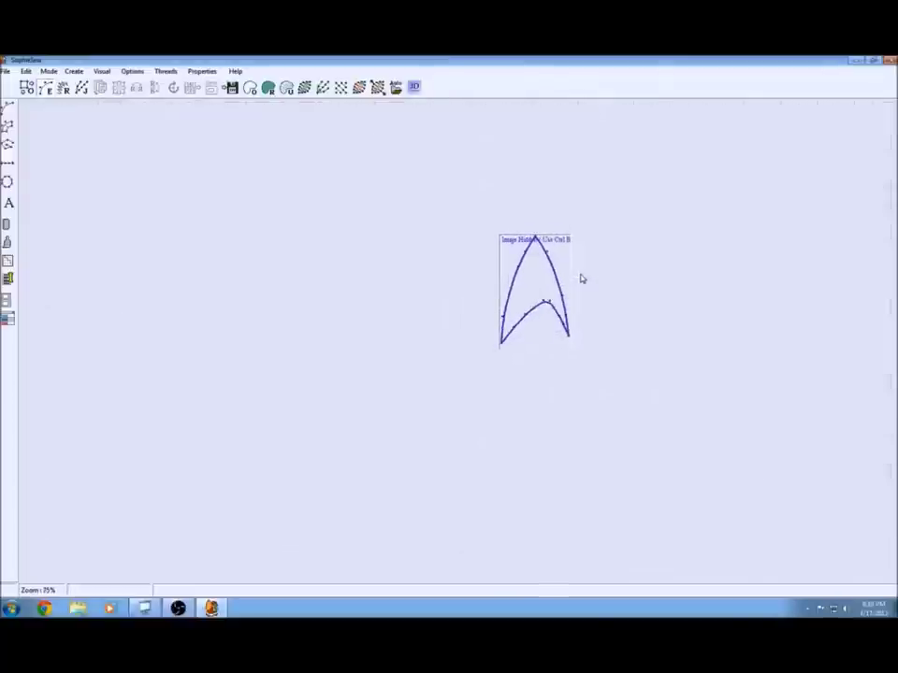
scroll(581, 279, "up", 3)
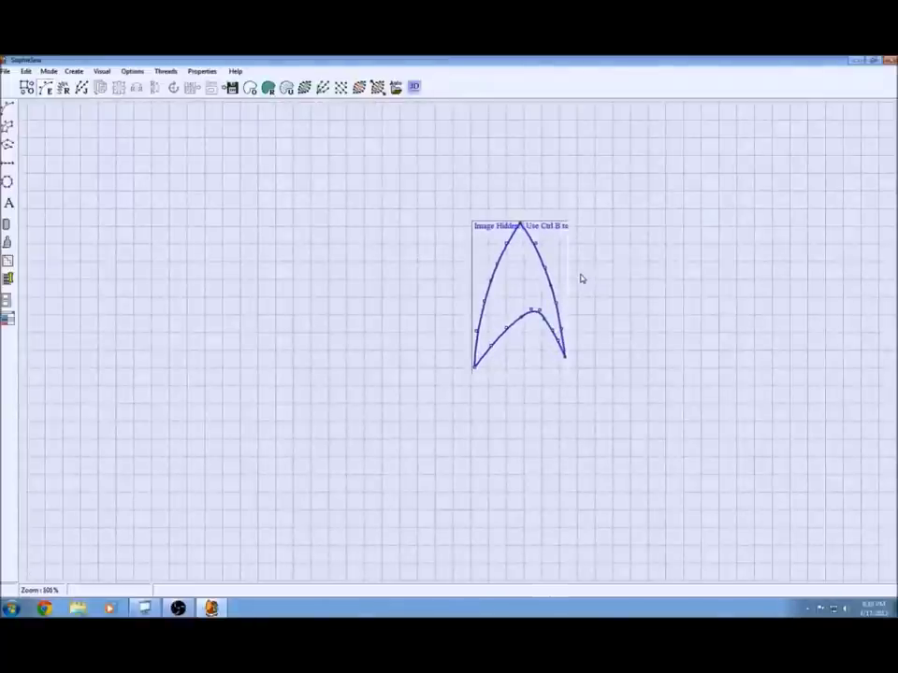
scroll(581, 279, "up", 7)
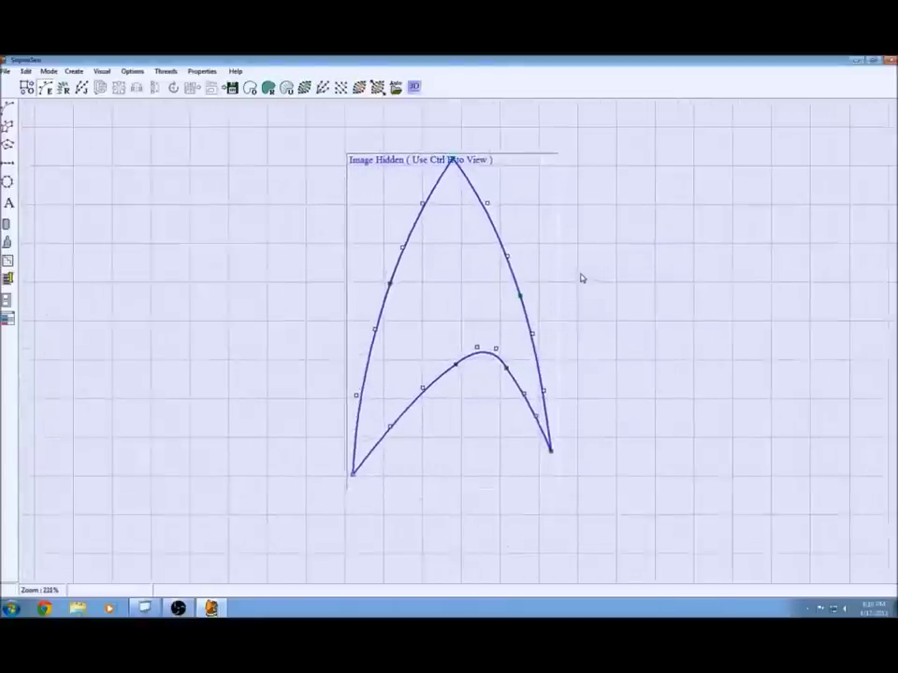
scroll(581, 278, "up", 2)
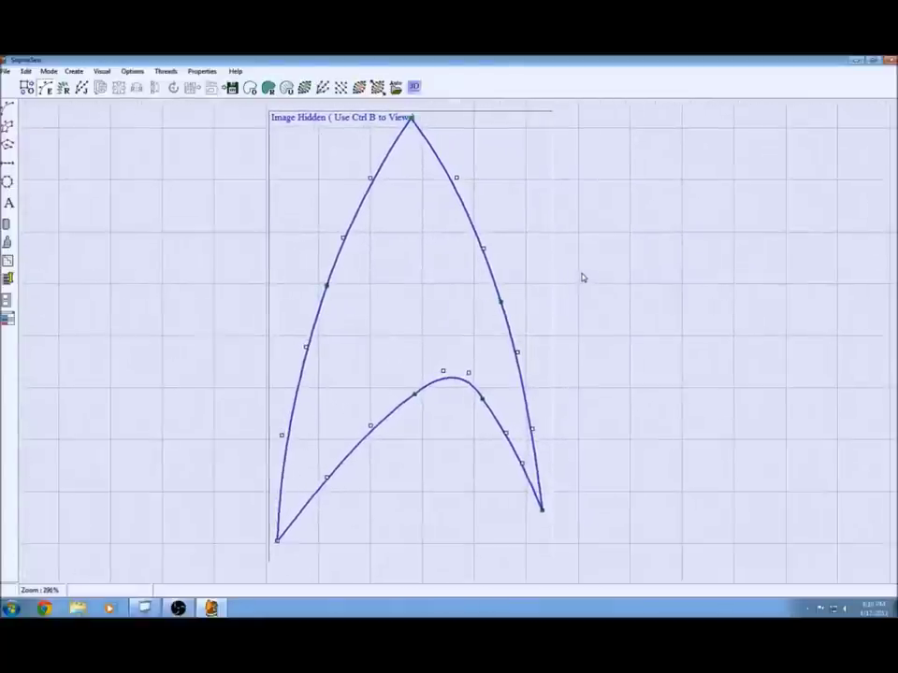
key("ctrl+b")
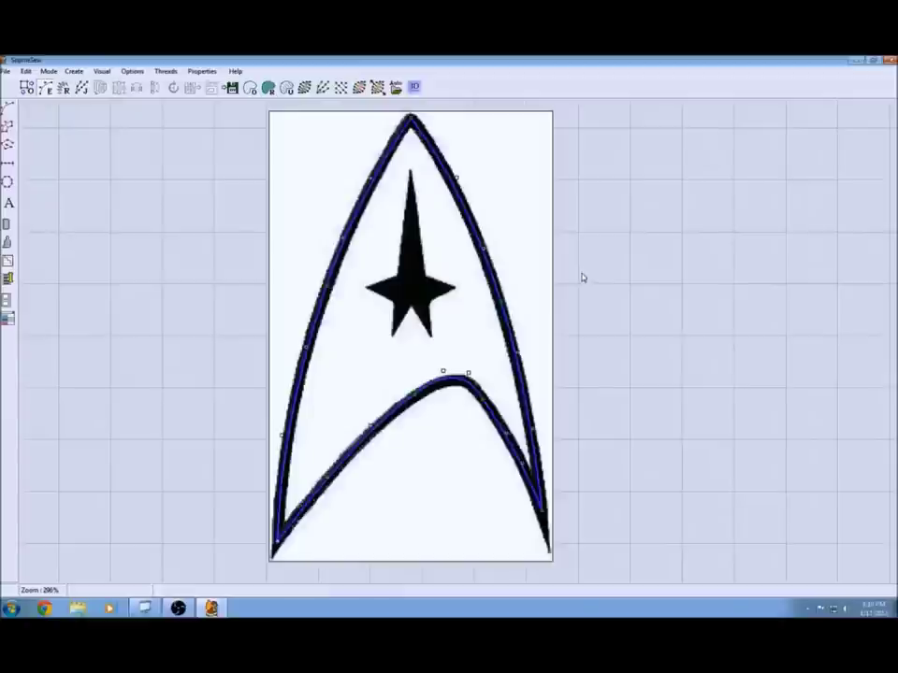
- Start a new outline at the star's top tip and trace its left side to the bottom
left_click(7, 124)
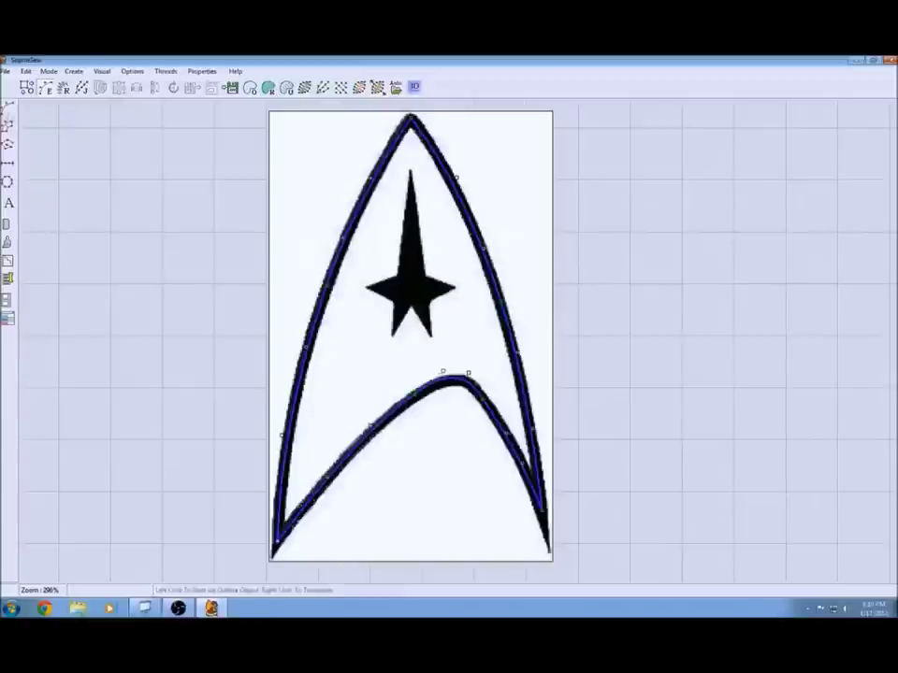
left_click(410, 172)
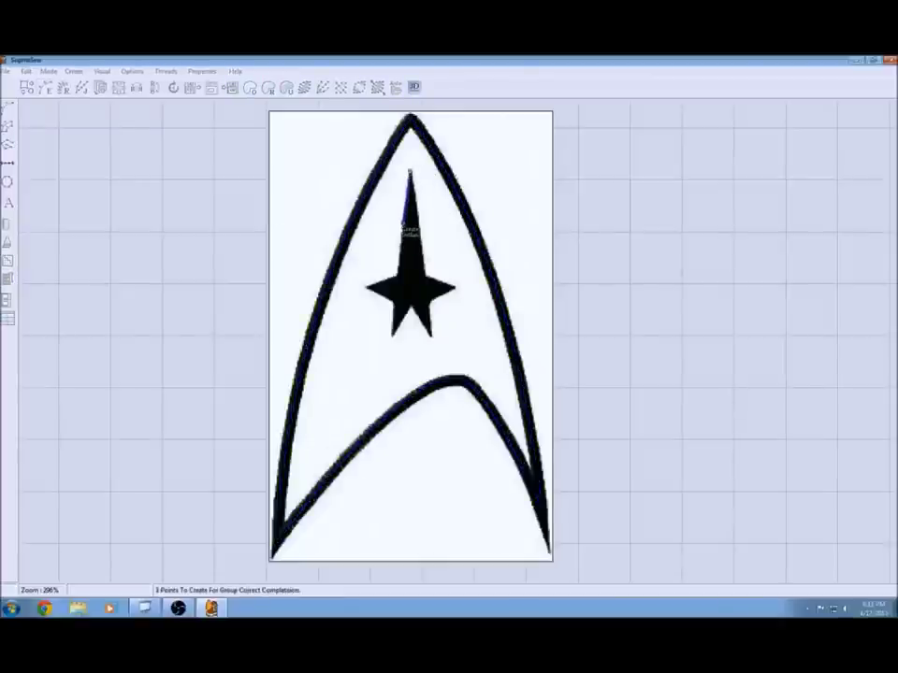
left_click(405, 247)
left_click(407, 258)
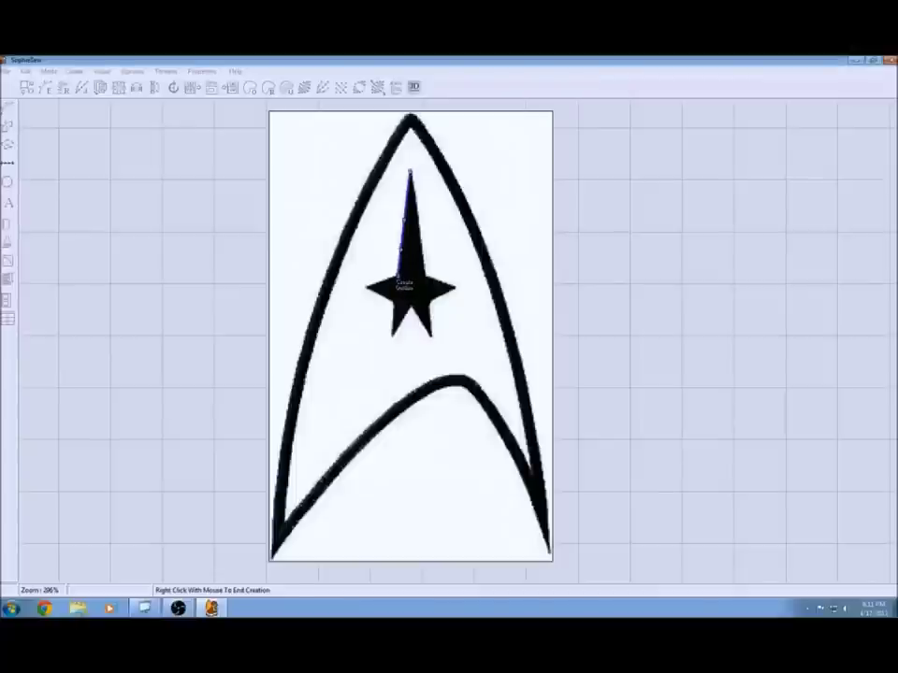
right_click(396, 279)
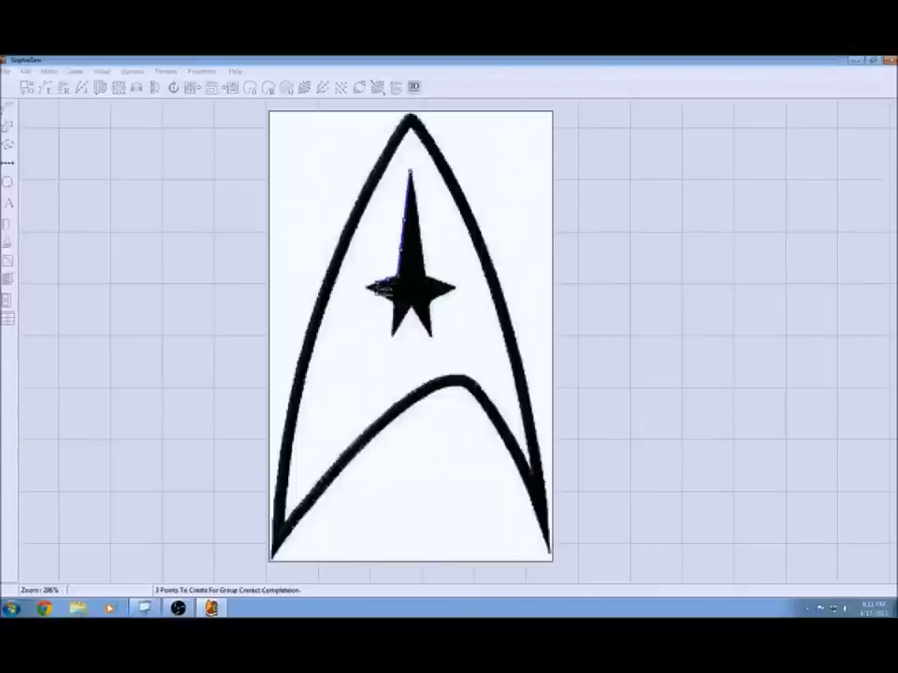
left_click(371, 290)
right_click(375, 295)
left_click(391, 307)
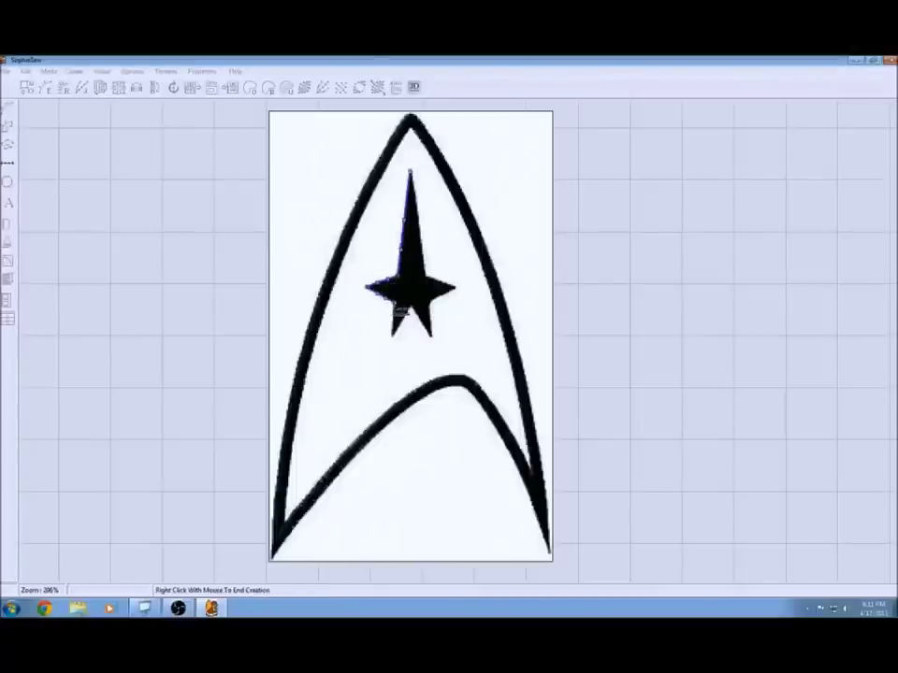
right_click(400, 318)
left_click(401, 328)
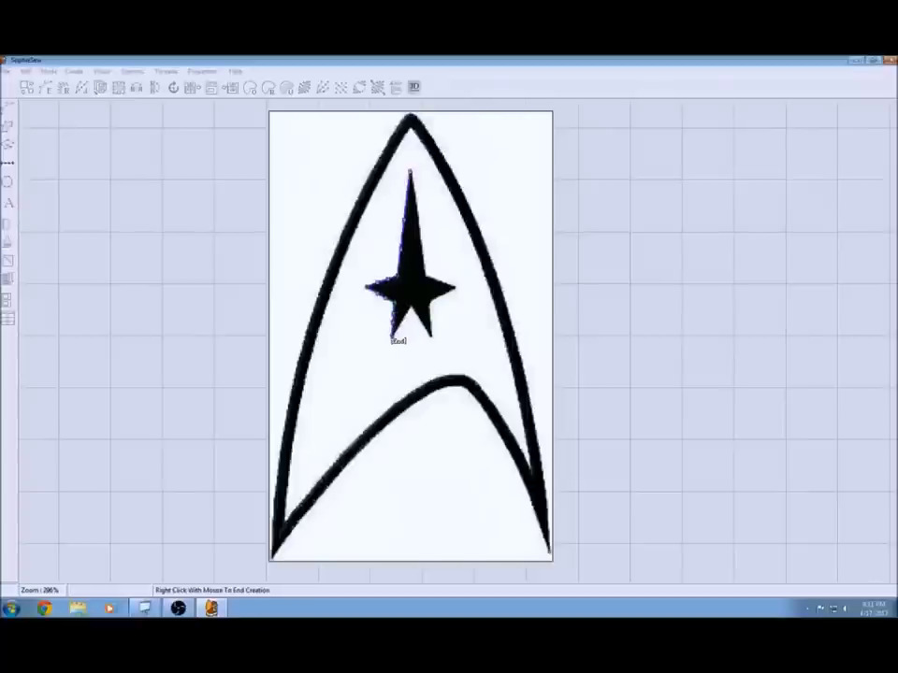
right_click(393, 333)
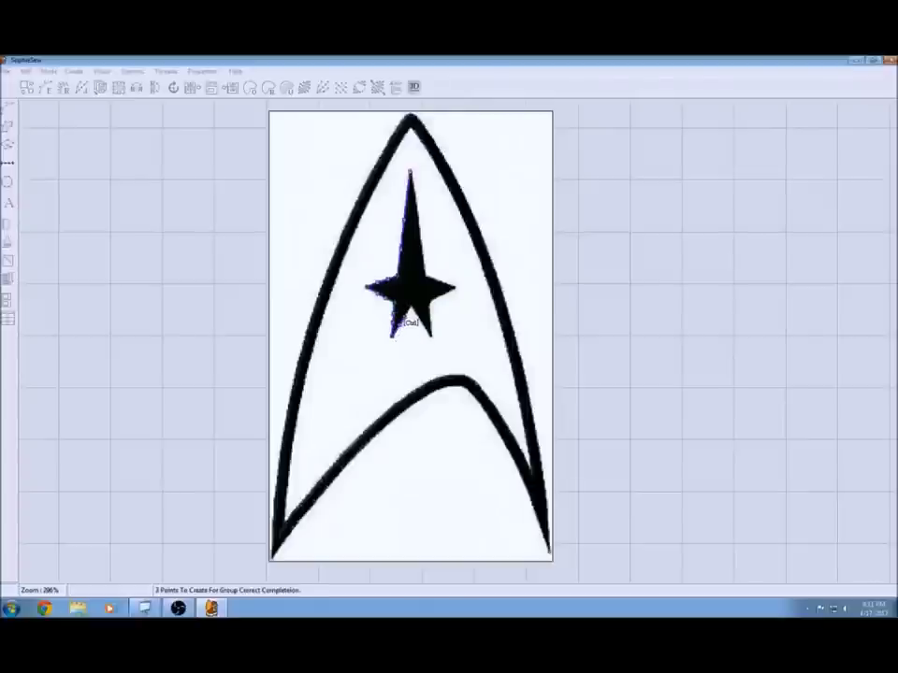
left_click(393, 324)
right_click(394, 323)
- Trace the star's right side back to the tip, finish it, and hide the background picture
left_click(429, 335)
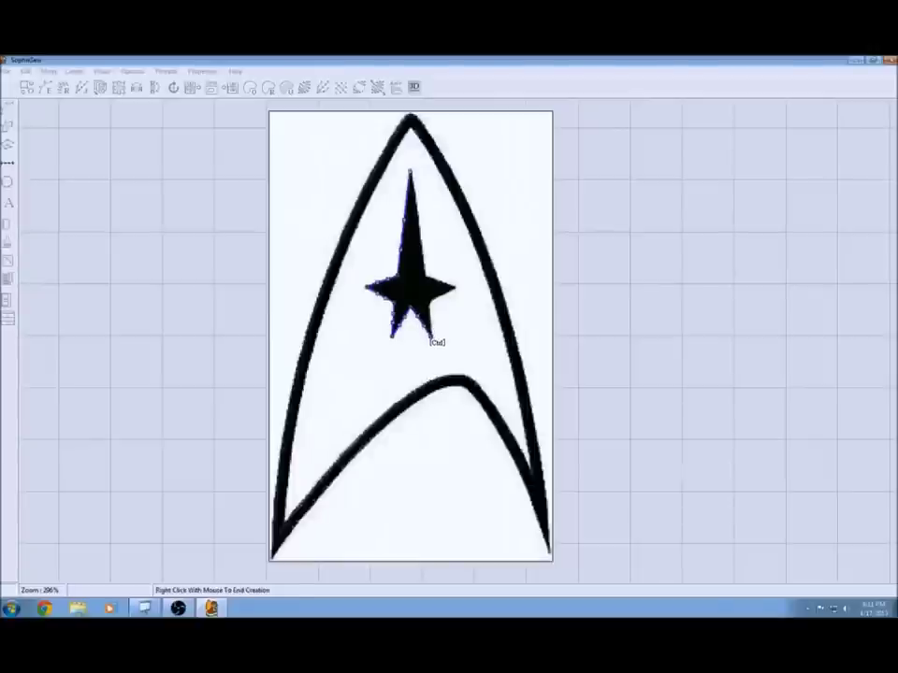
right_click(429, 319)
left_click(430, 312)
right_click(428, 306)
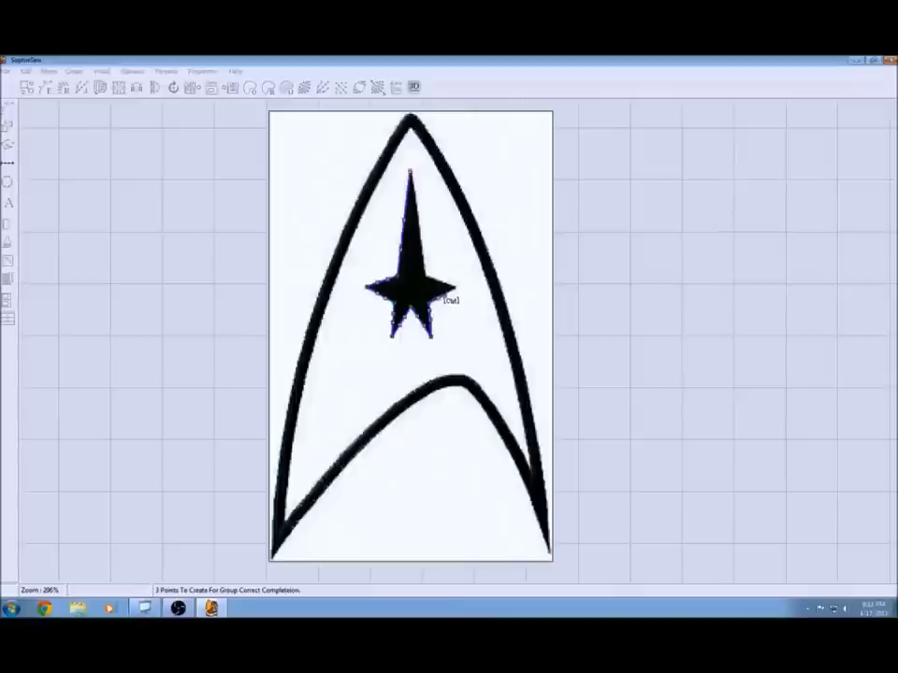
left_click(449, 292)
right_click(453, 291)
left_click(434, 281)
right_click(432, 267)
left_click(422, 226)
left_click(415, 180)
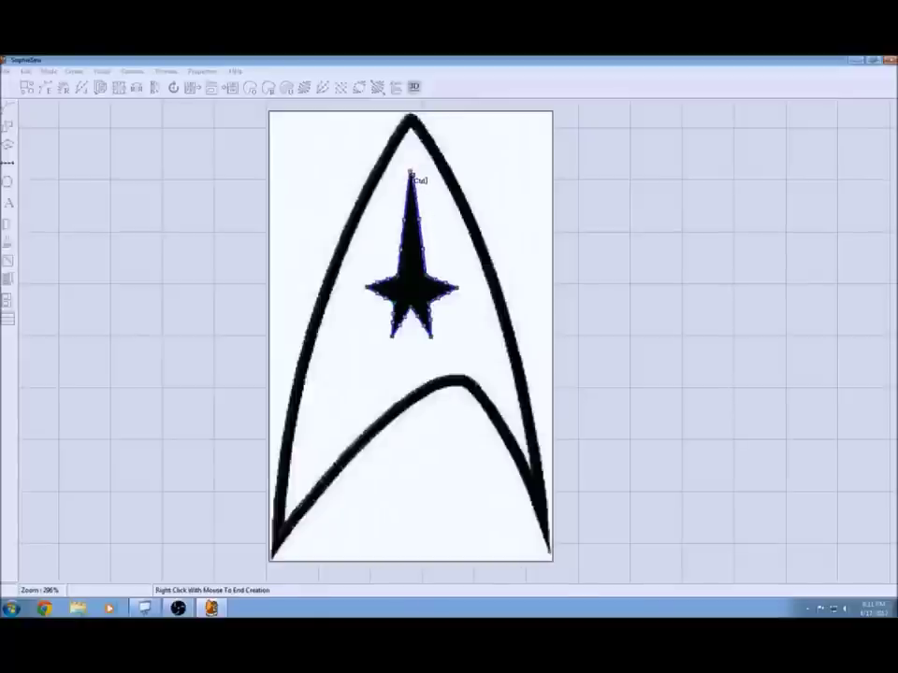
right_click(416, 177)
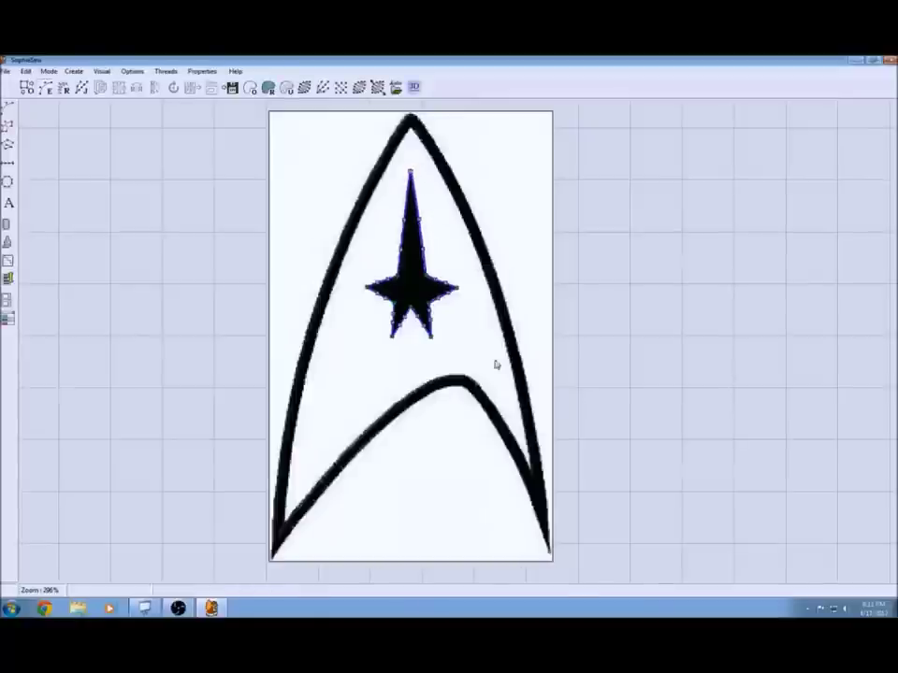
key("ctrl+b")
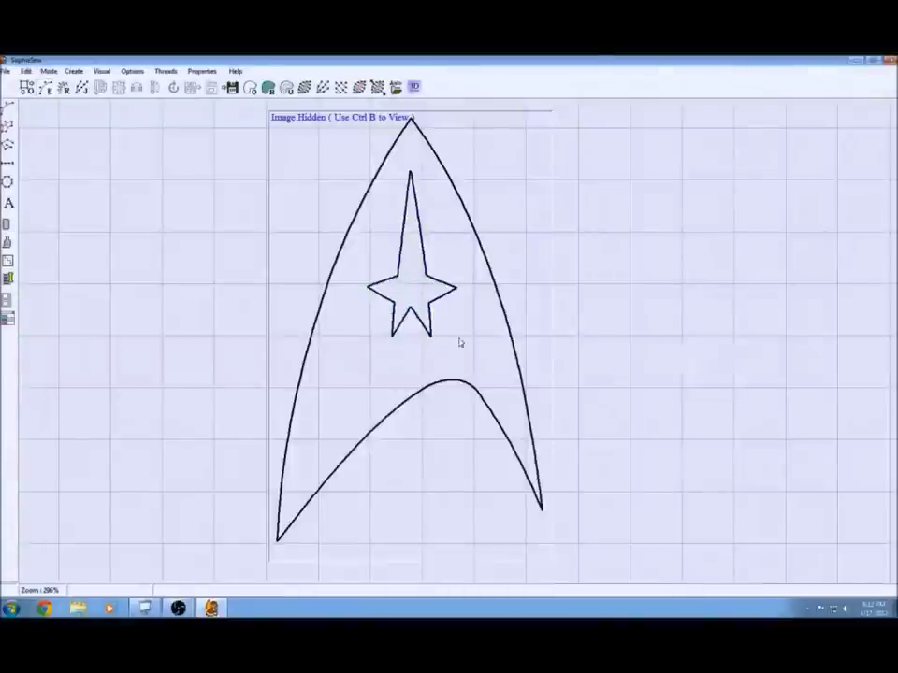
- Set the outer delta outline to Satin stitch with Stitch Object Visible ticked
left_click(393, 334)
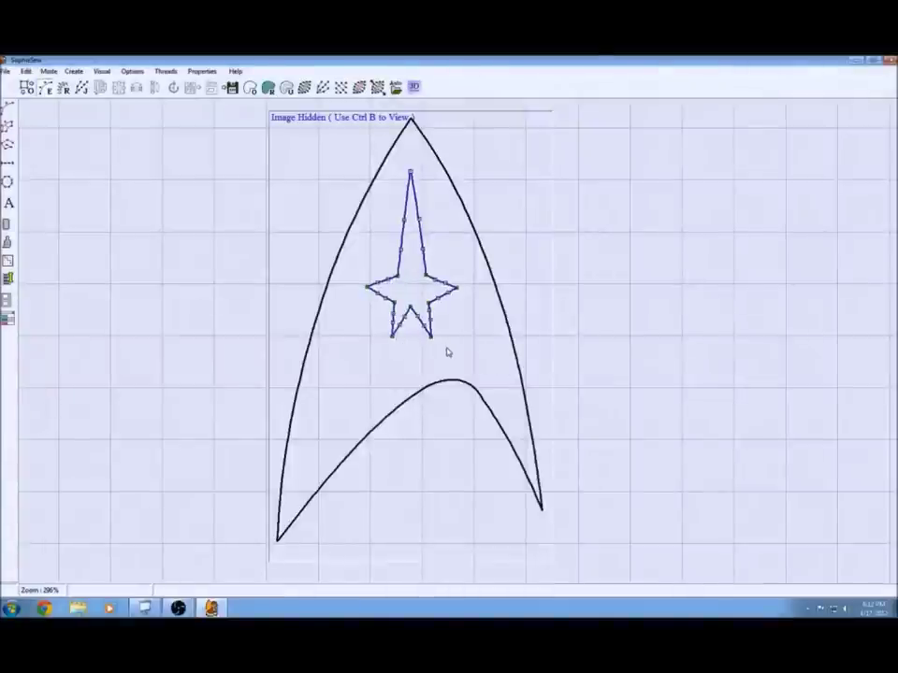
left_click(450, 351)
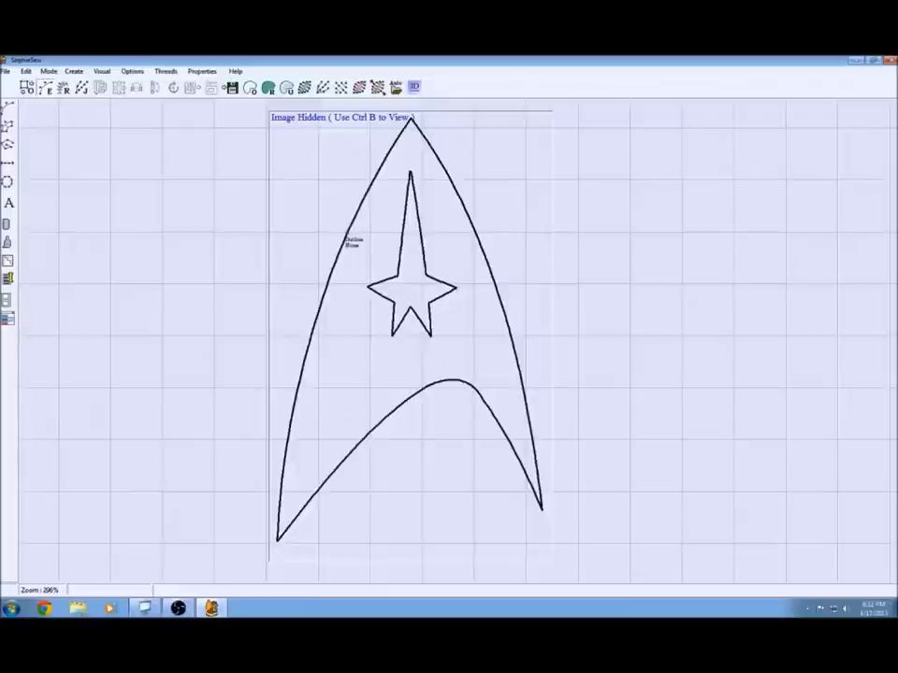
left_click(346, 237)
right_click(347, 236)
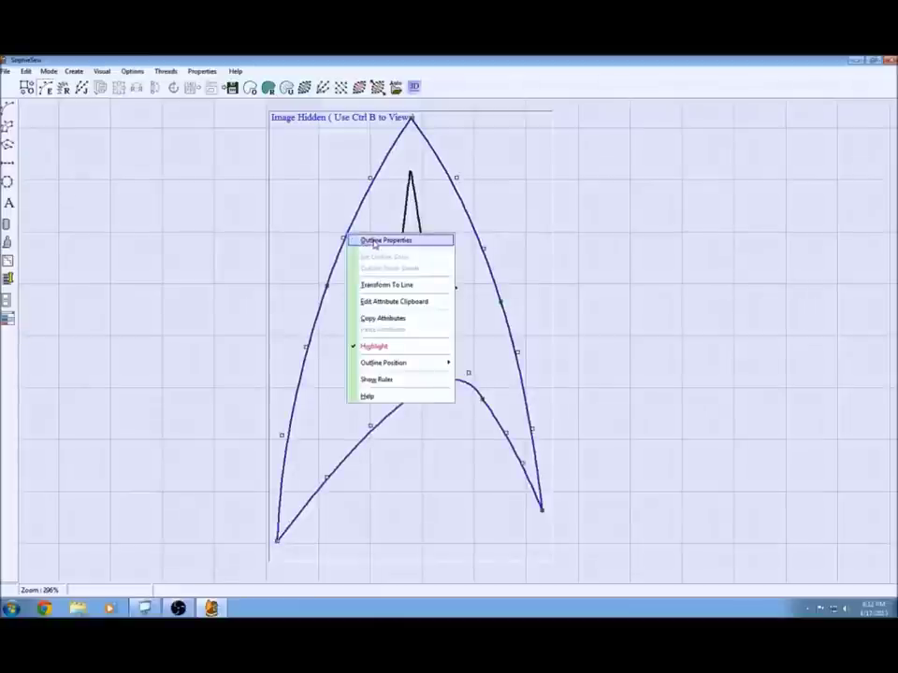
left_click(375, 241)
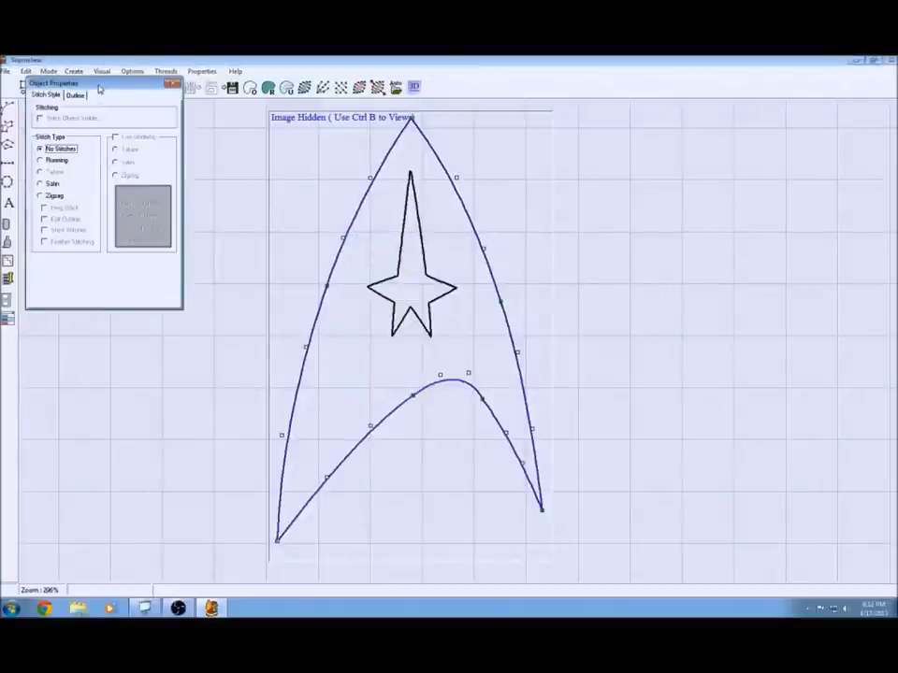
left_click_drag(99, 84, 162, 118)
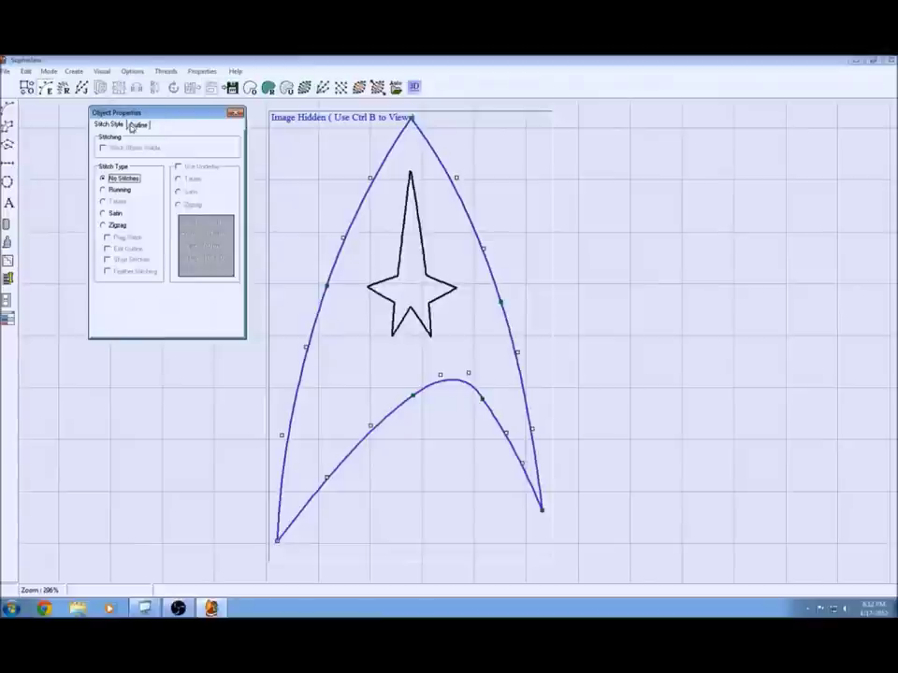
left_click(104, 214)
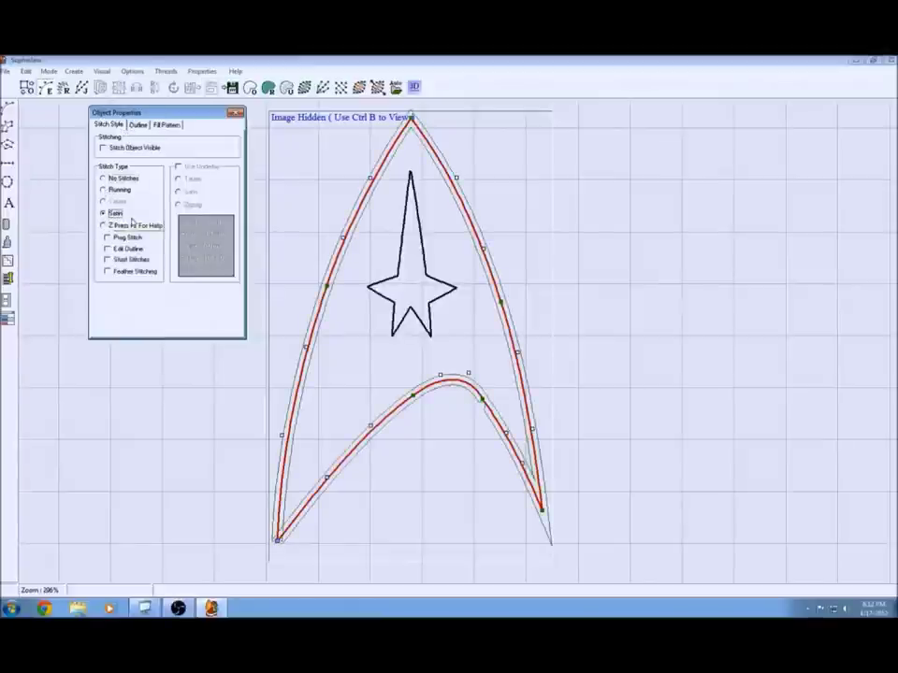
left_click(103, 148)
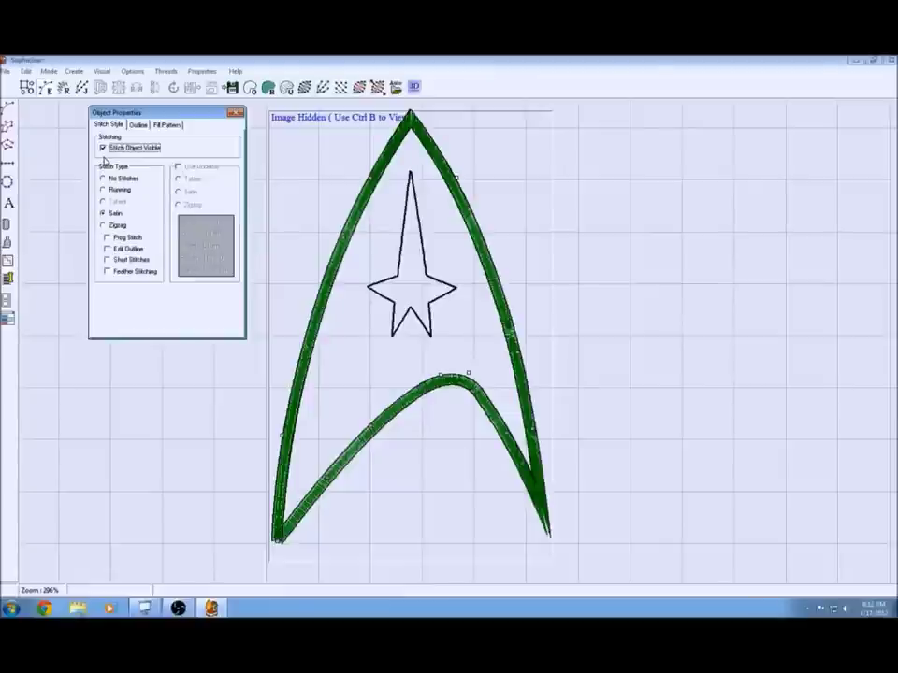
- Change the delta's stitch colour to 1006 Black, Diamond and close its properties
left_click(139, 124)
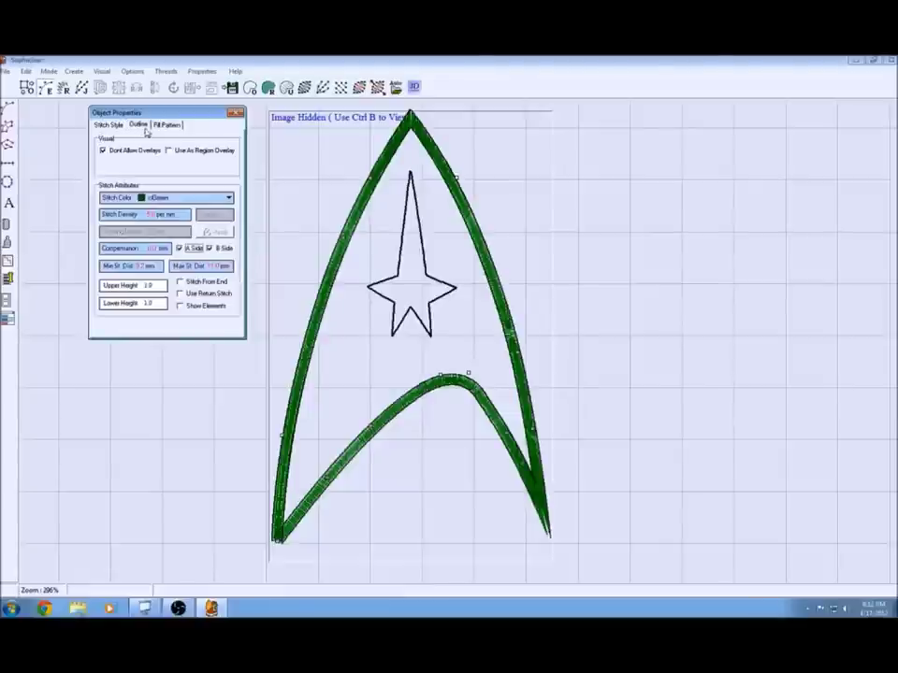
left_click(228, 198)
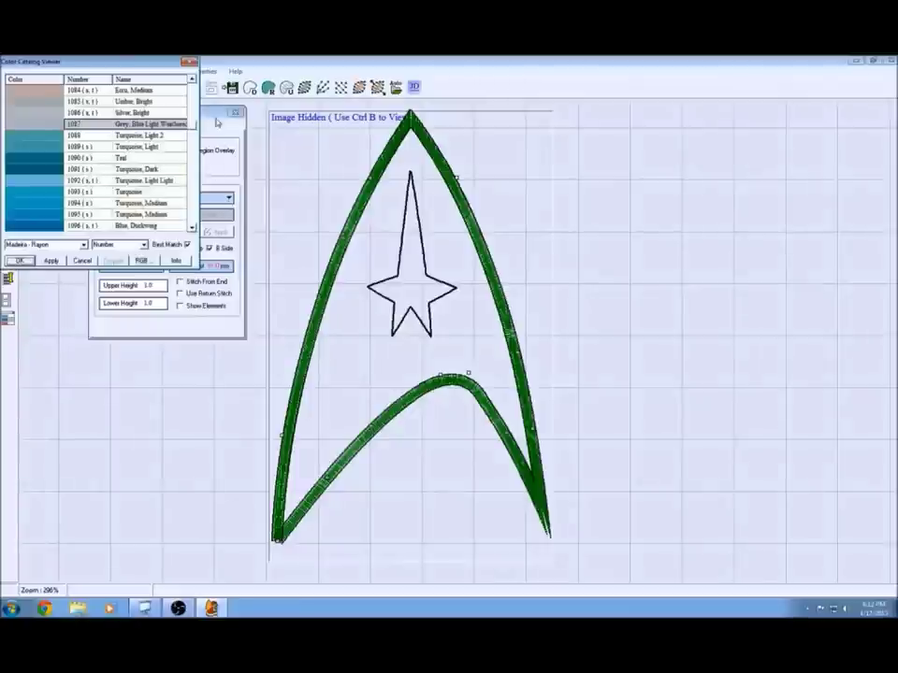
left_click_drag(192, 99, 191, 91)
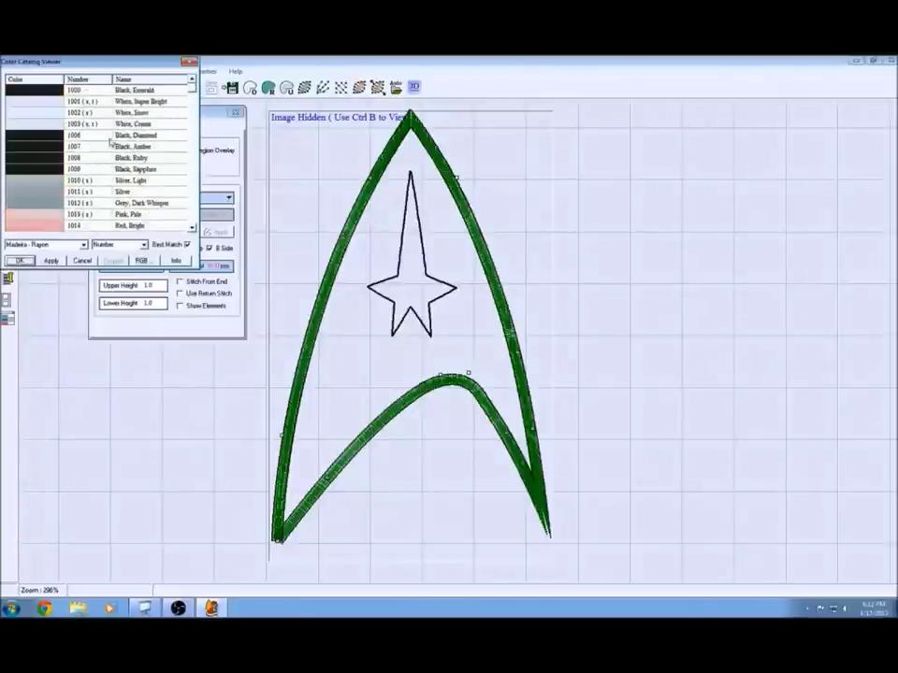
left_click(47, 142)
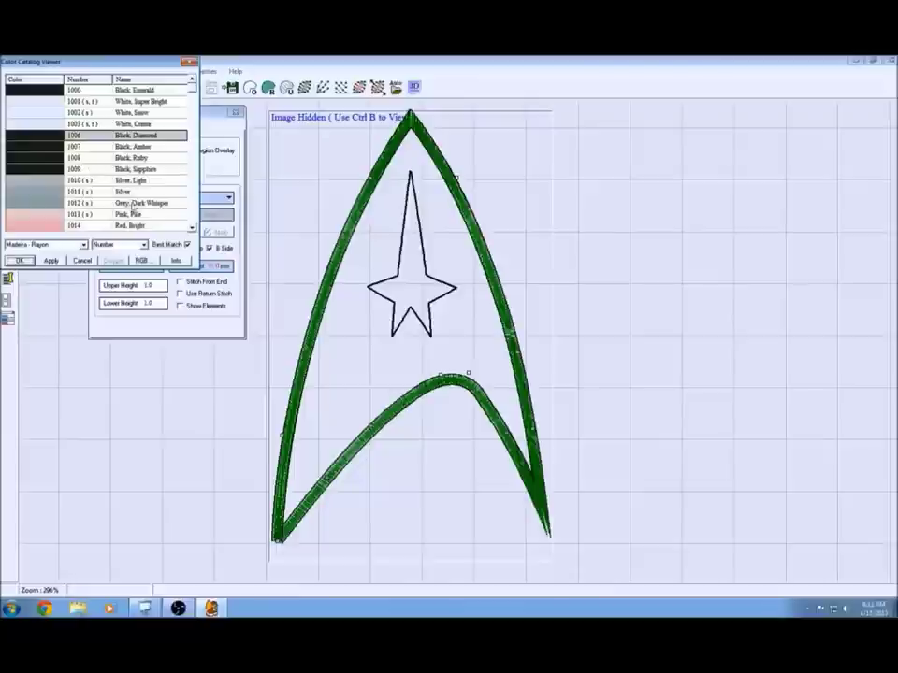
left_click(51, 260)
left_click(22, 261)
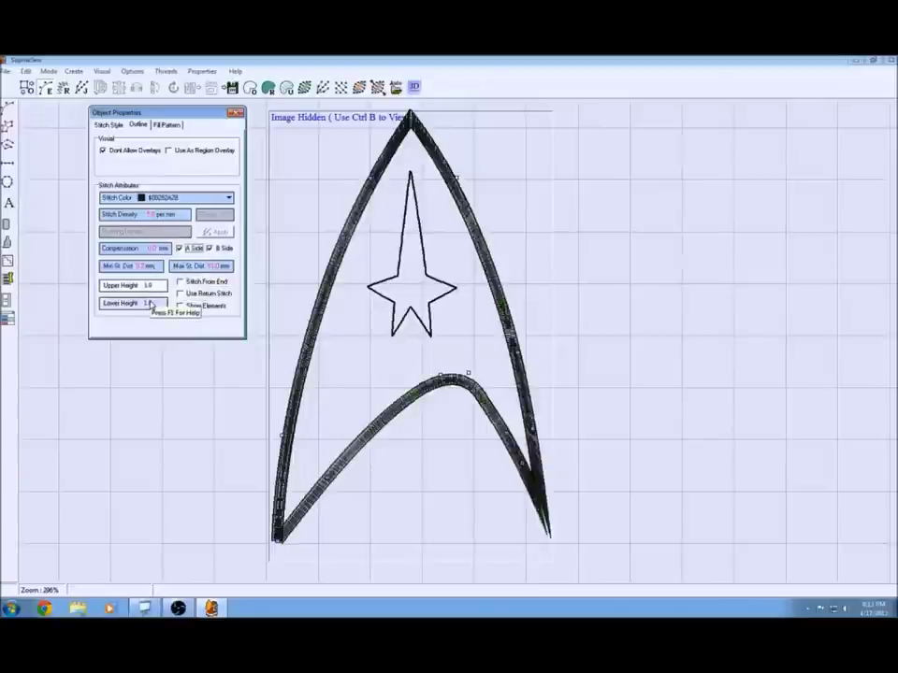
left_click(111, 125)
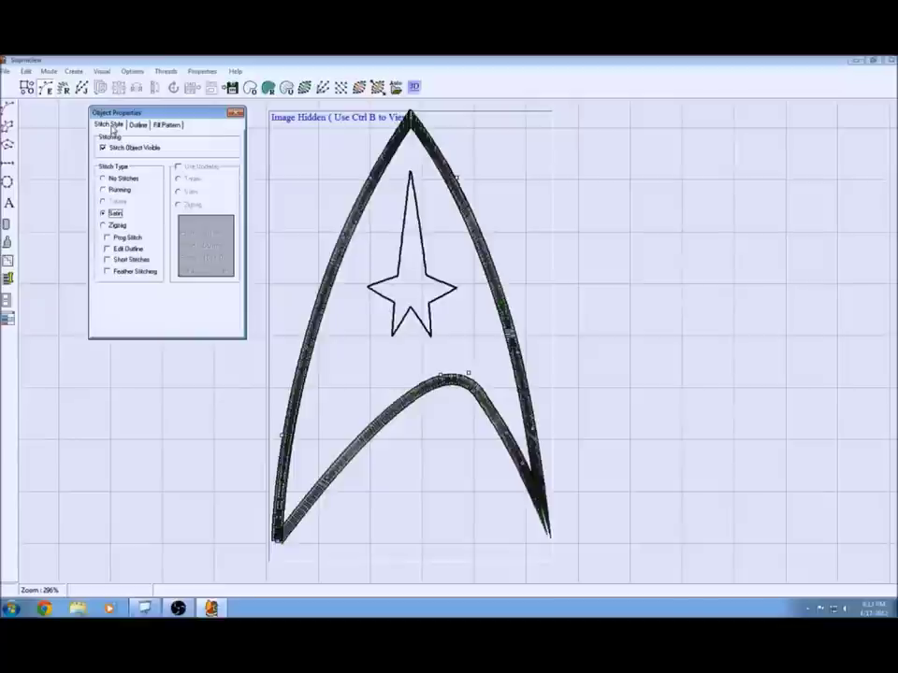
left_click(161, 126)
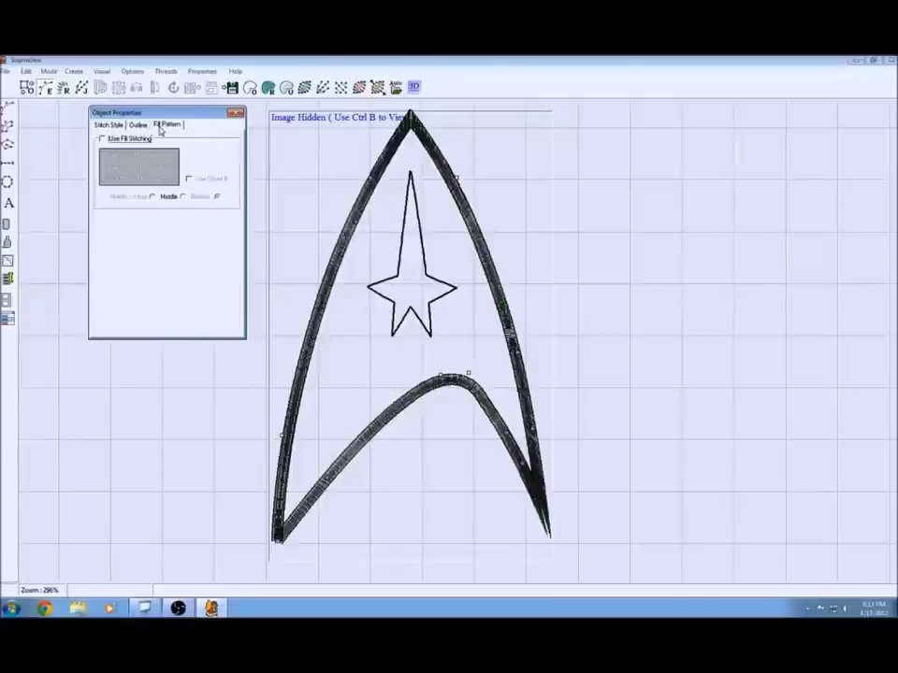
left_click(106, 125)
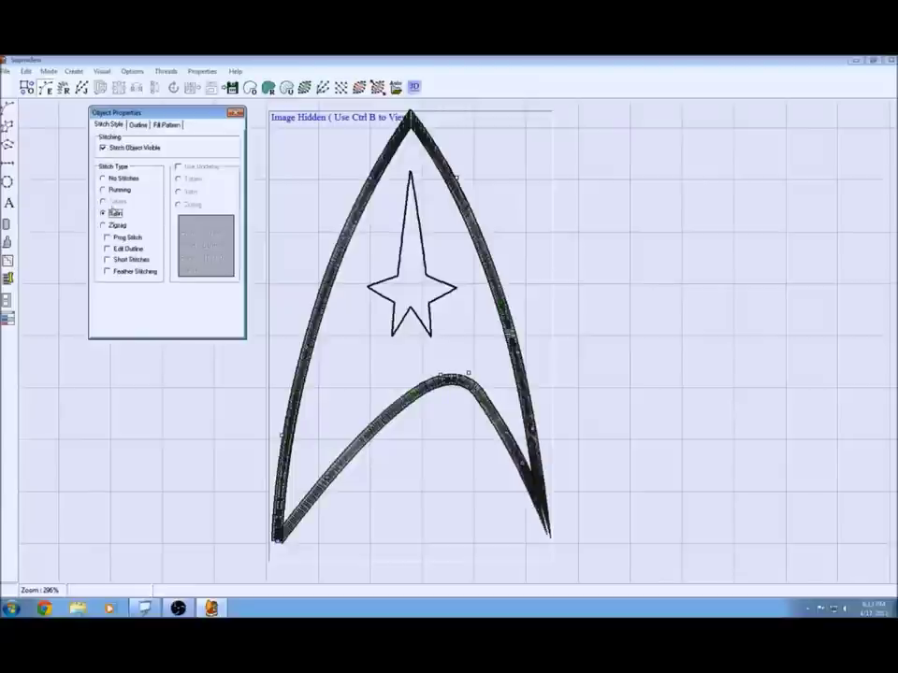
left_click(236, 113)
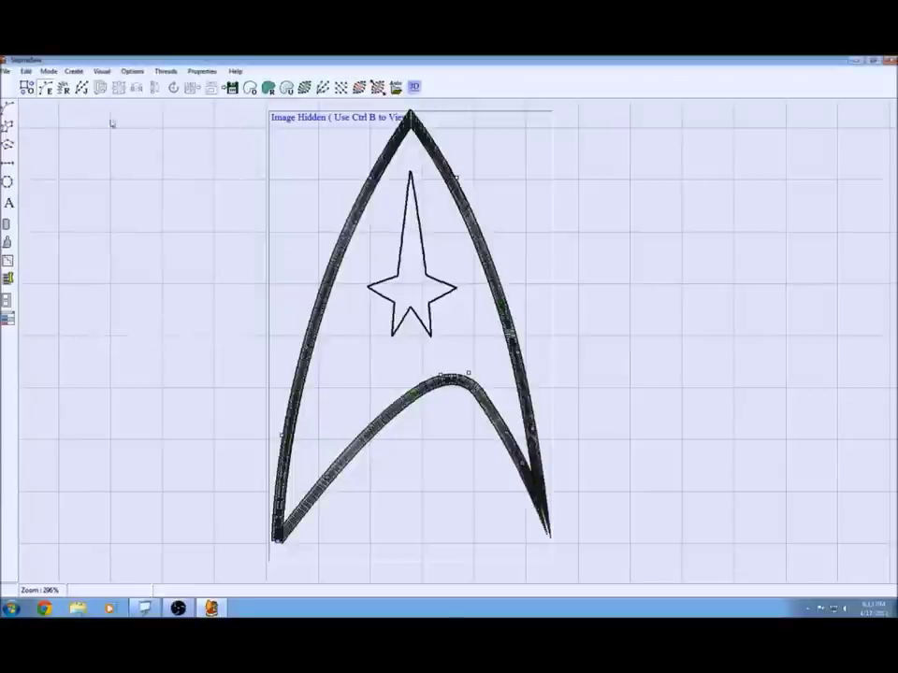
left_click(6, 71)
- Save the design, then give the star outline a Running stitch
left_click(27, 118)
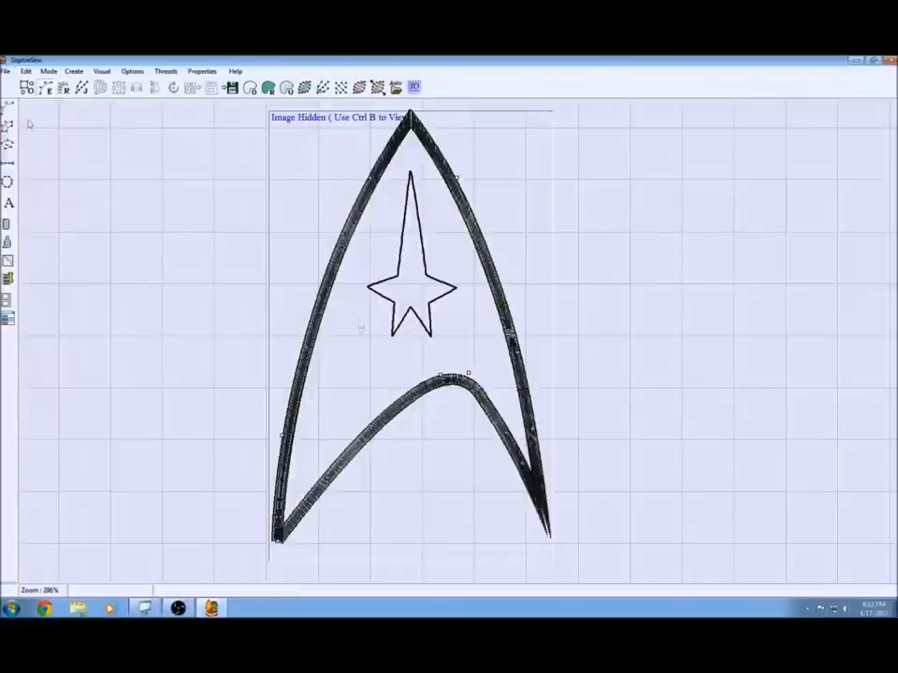
left_click(391, 282)
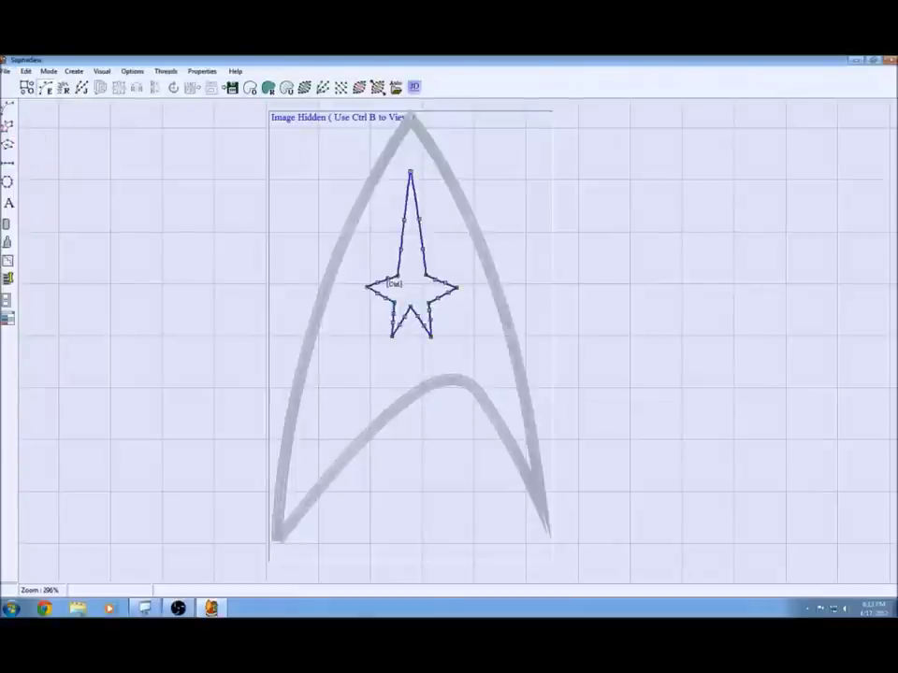
right_click(392, 282)
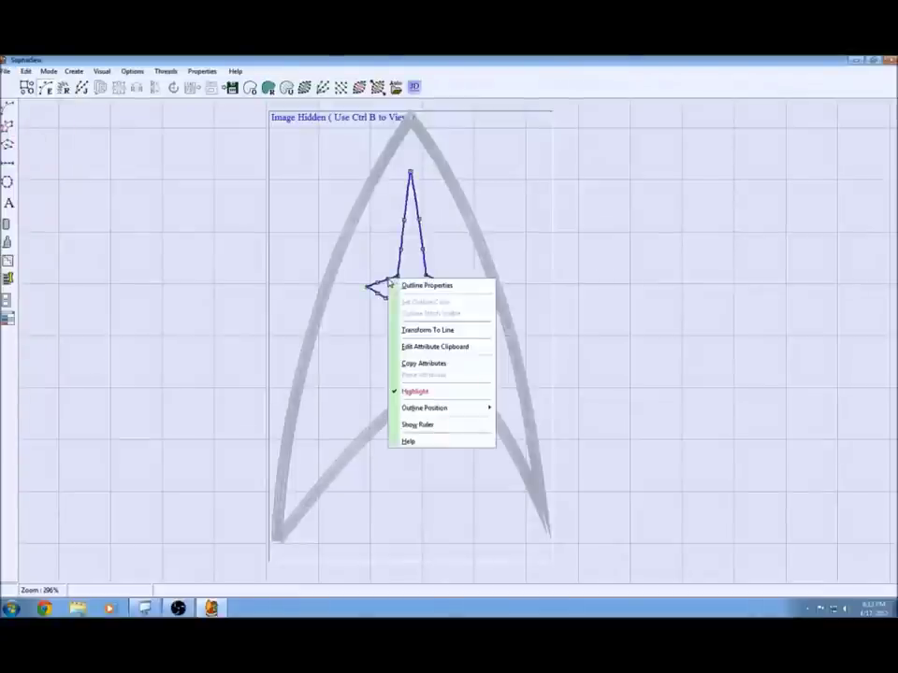
left_click(422, 287)
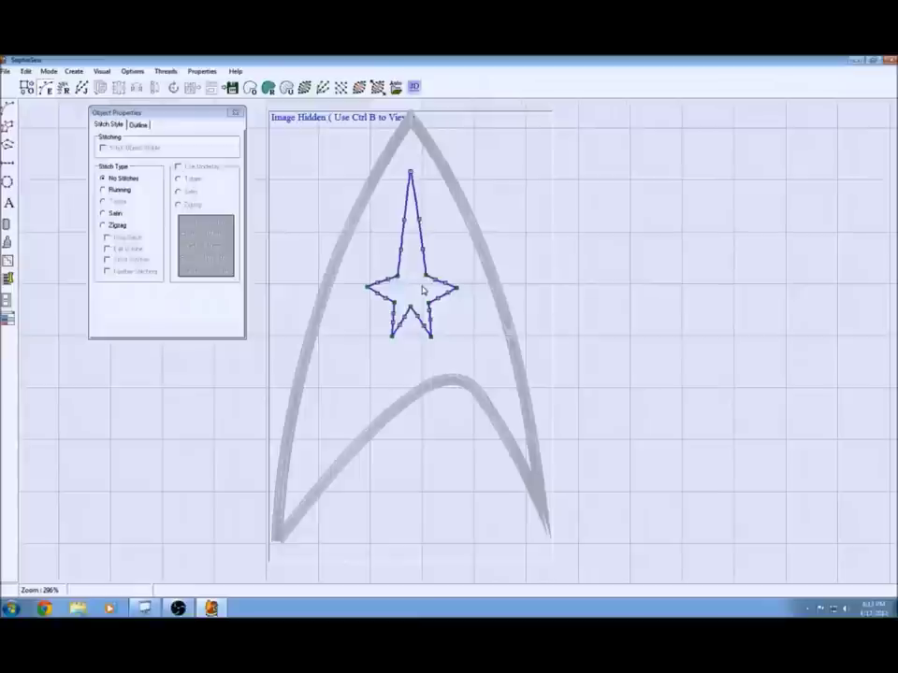
left_click(103, 191)
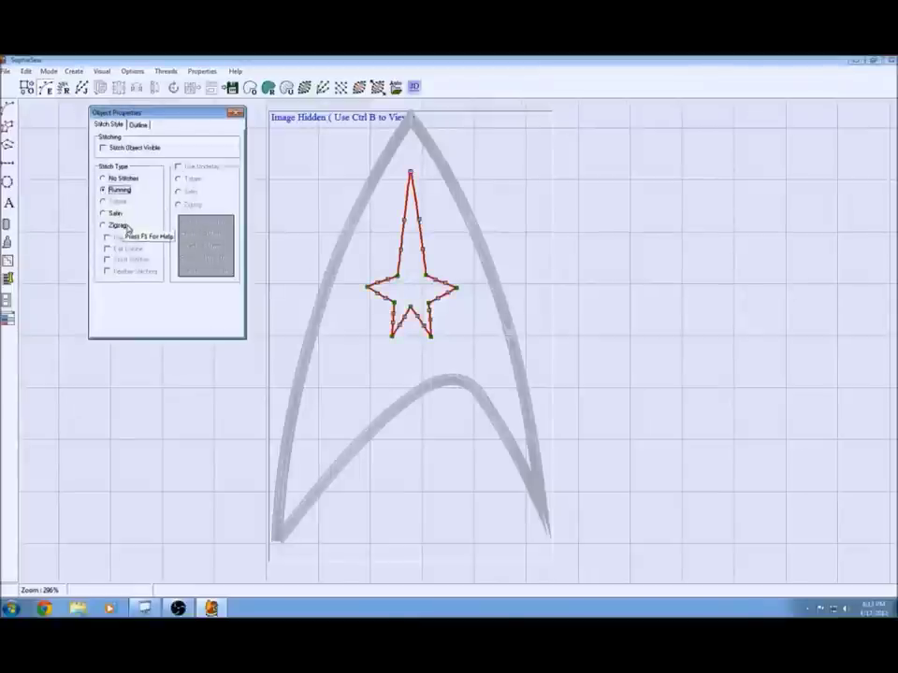
- Set the star's thread to 1006 Black, Diamond and make its stitches visible
left_click(138, 126)
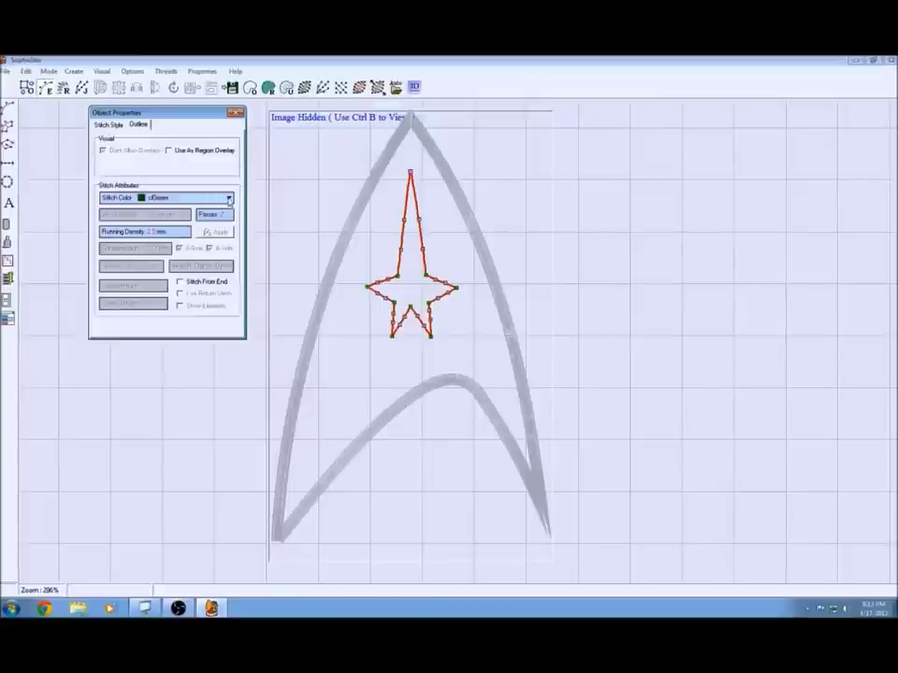
left_click(229, 199)
left_click_drag(196, 133, 194, 87)
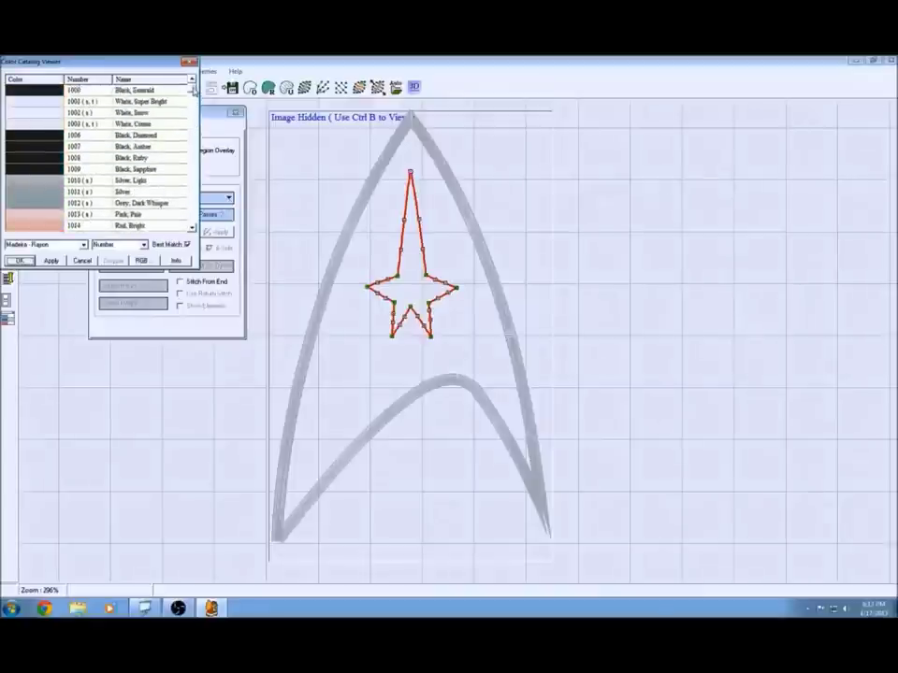
left_click(51, 136)
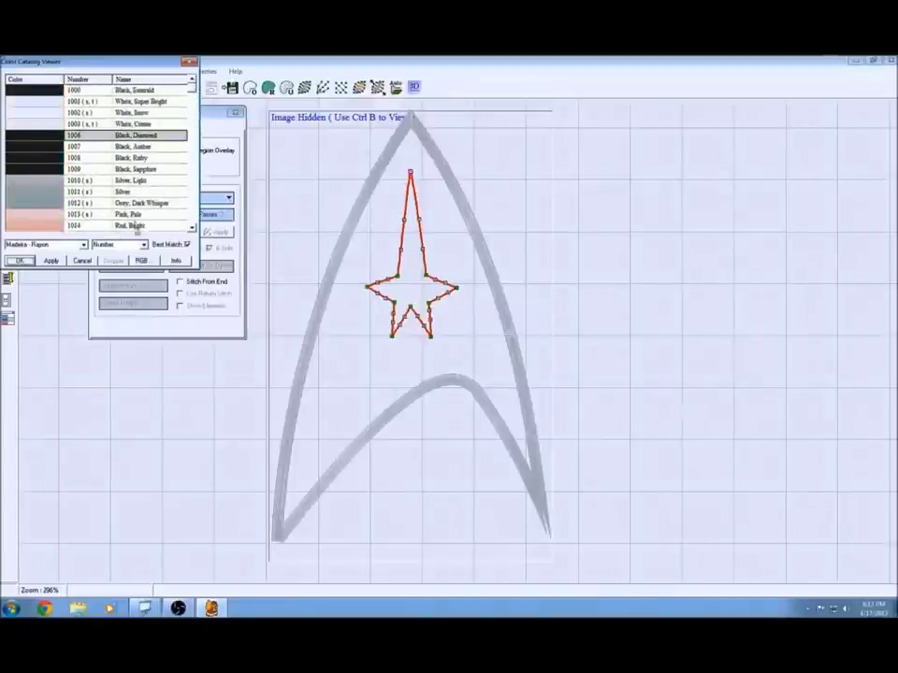
left_click(21, 262)
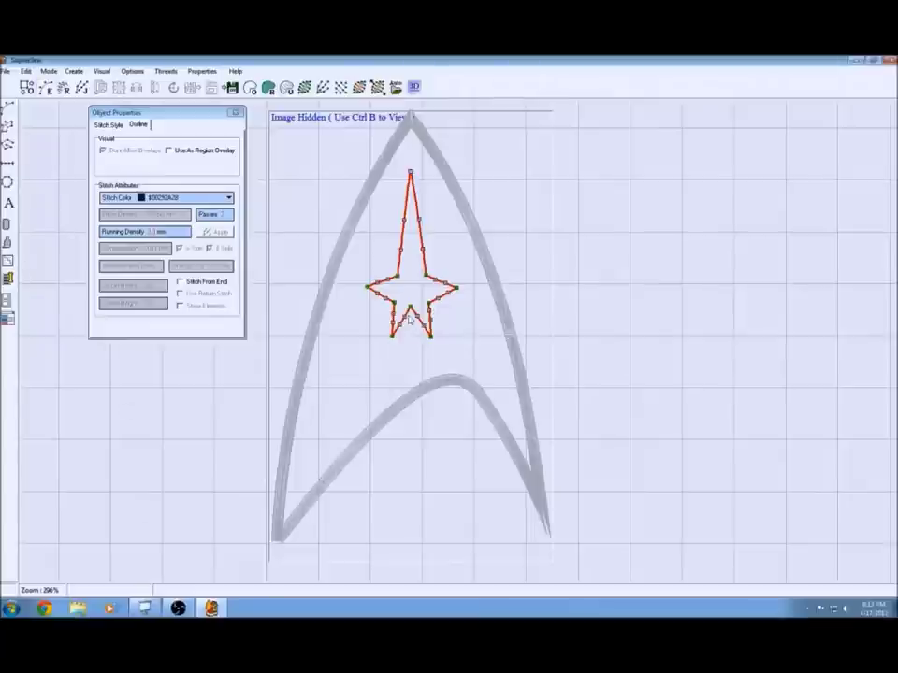
left_click(108, 125)
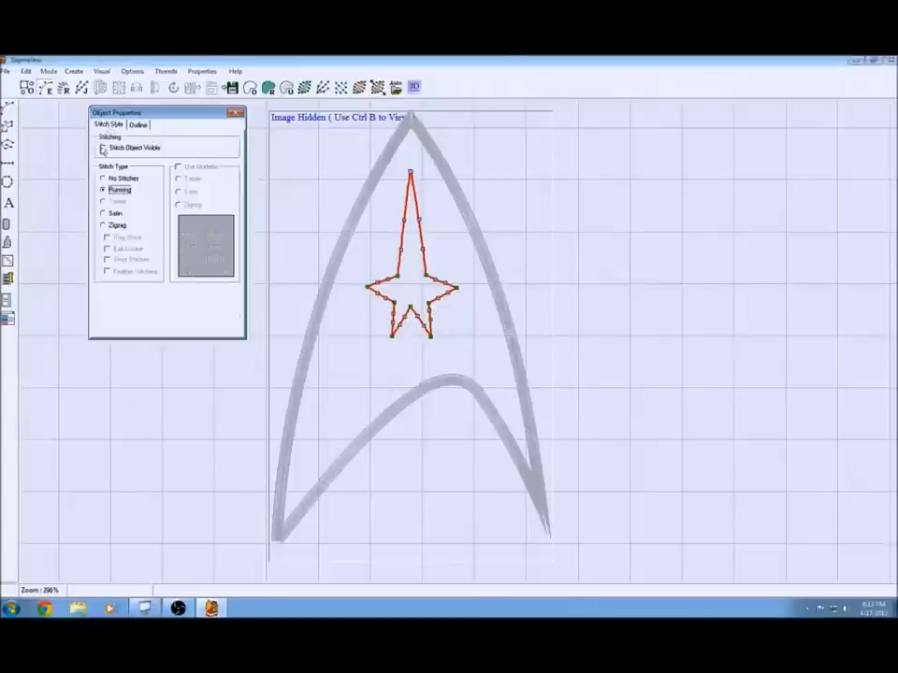
left_click(103, 148)
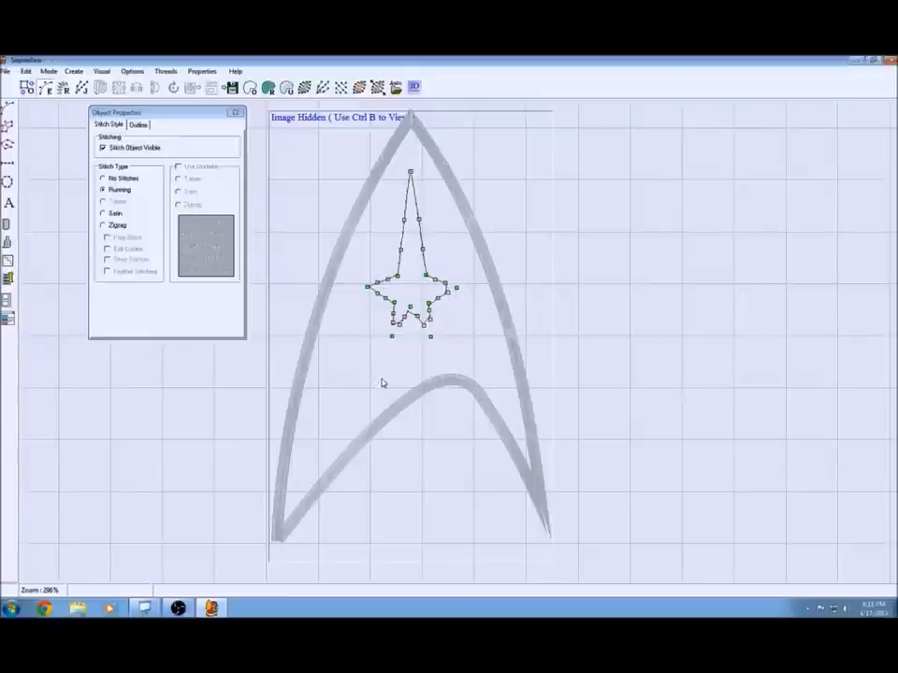
- Force stitch points at six of the star's corner nodes
right_click(369, 290)
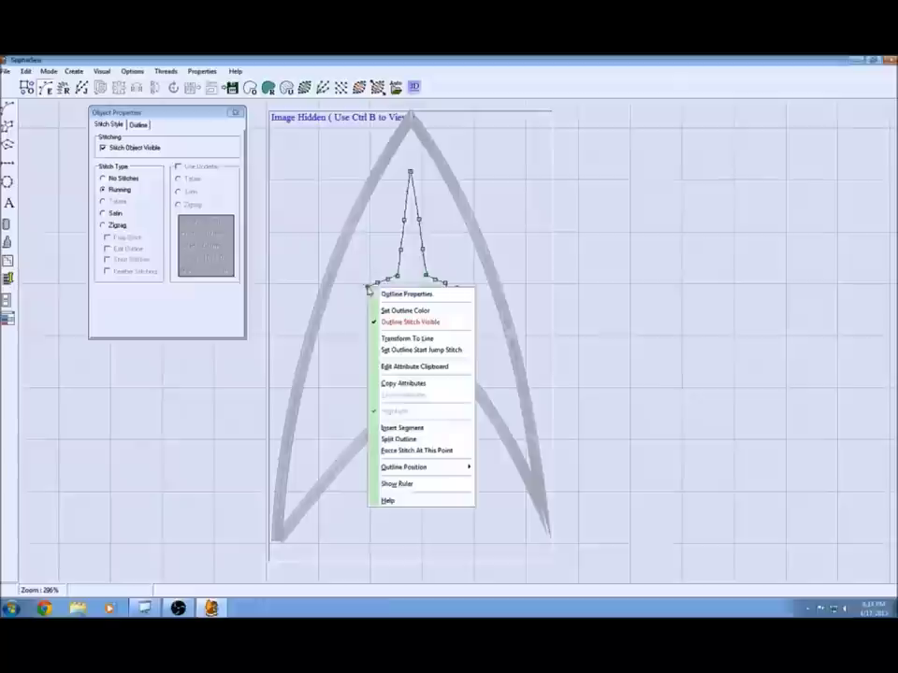
left_click(408, 453)
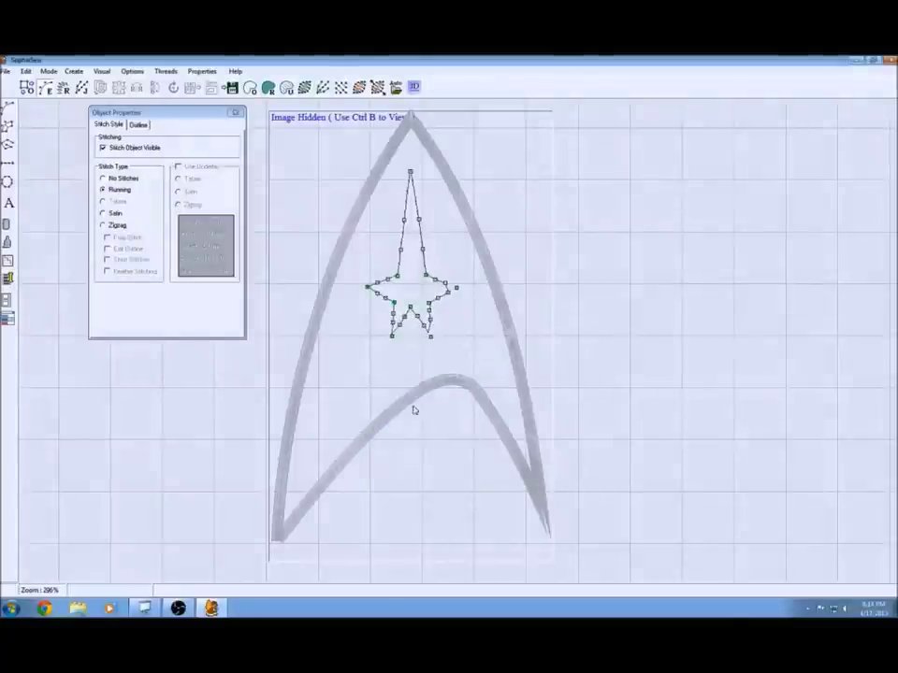
right_click(395, 309)
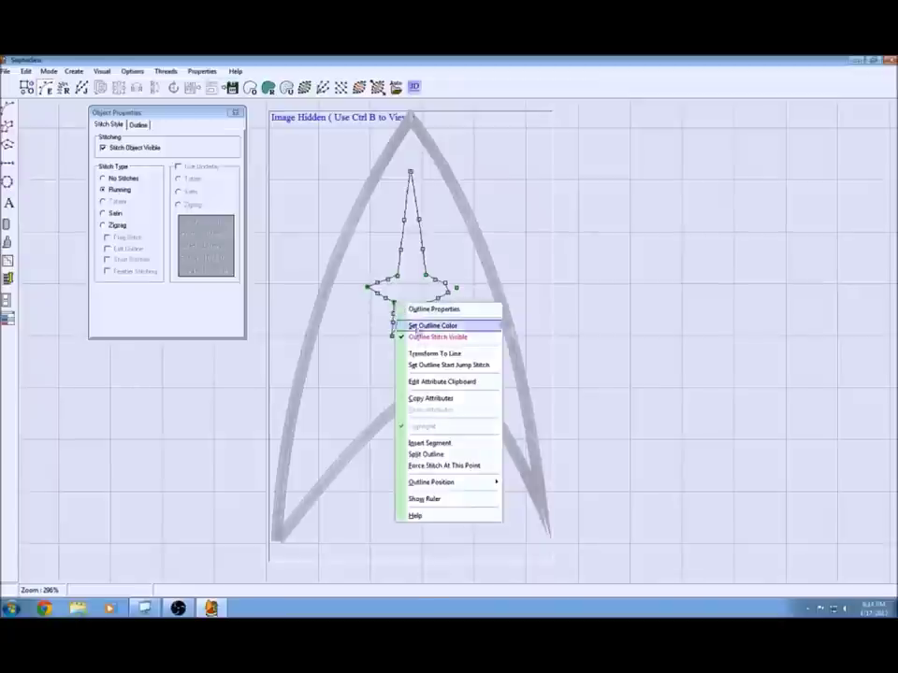
left_click(427, 467)
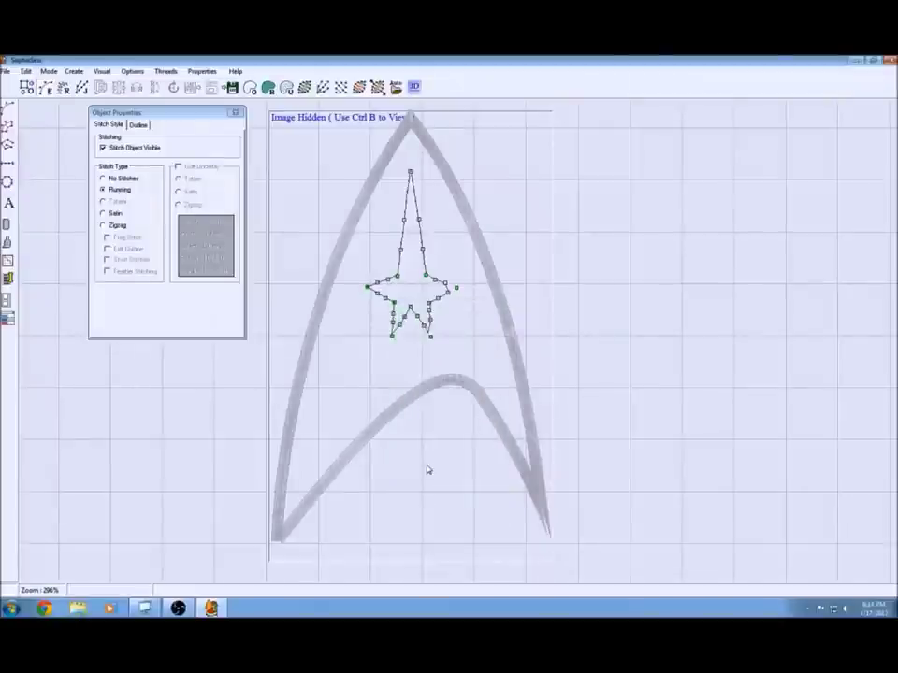
right_click(394, 337)
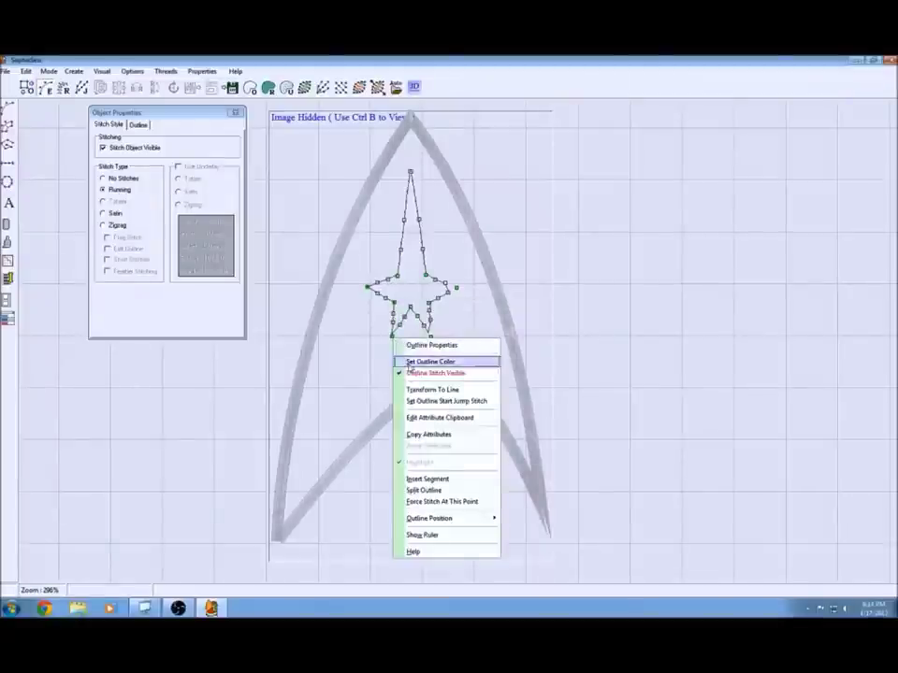
left_click(431, 499)
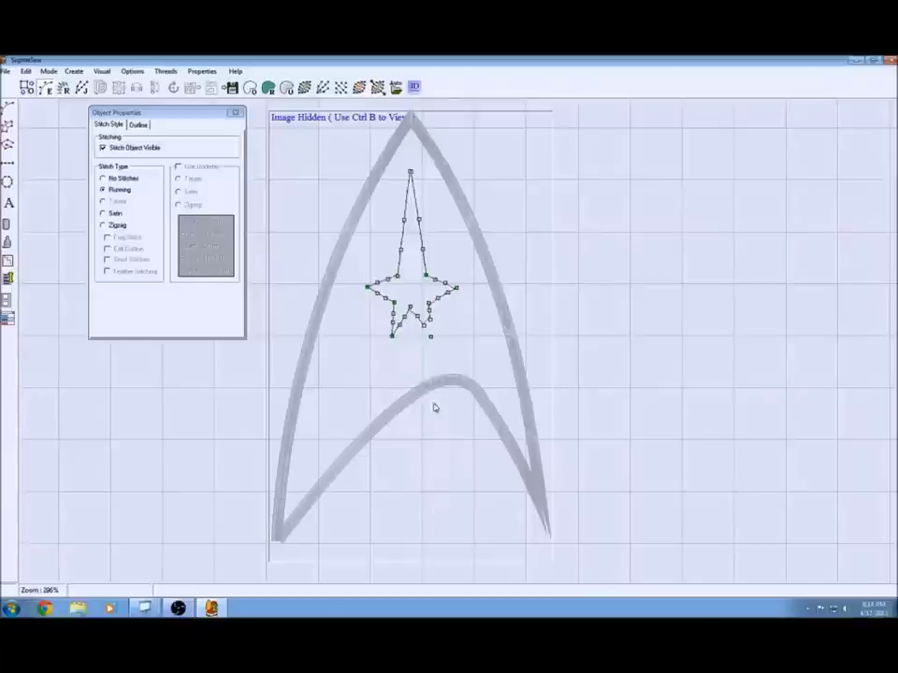
right_click(432, 338)
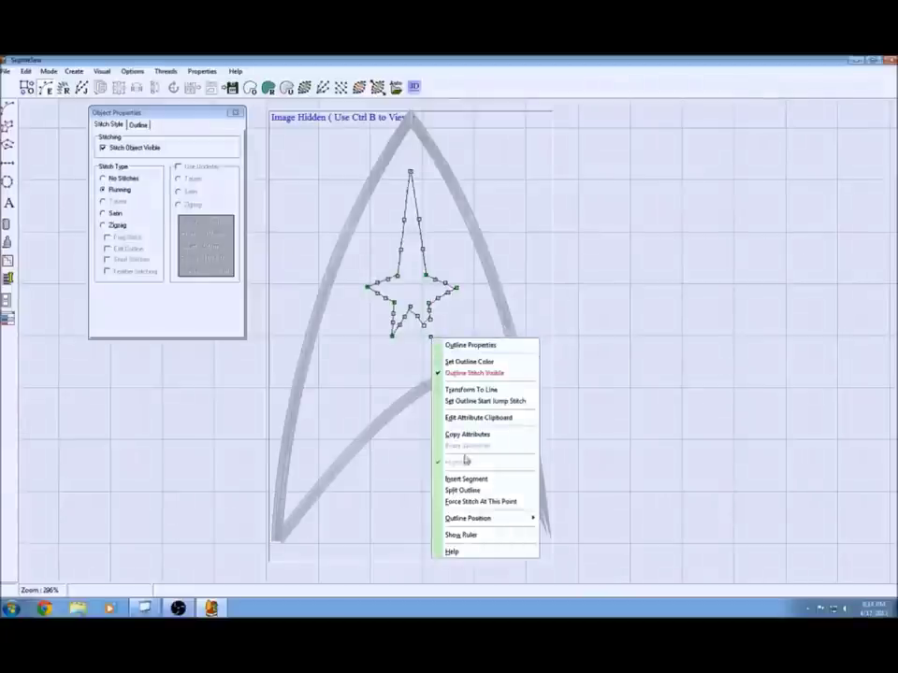
left_click(469, 502)
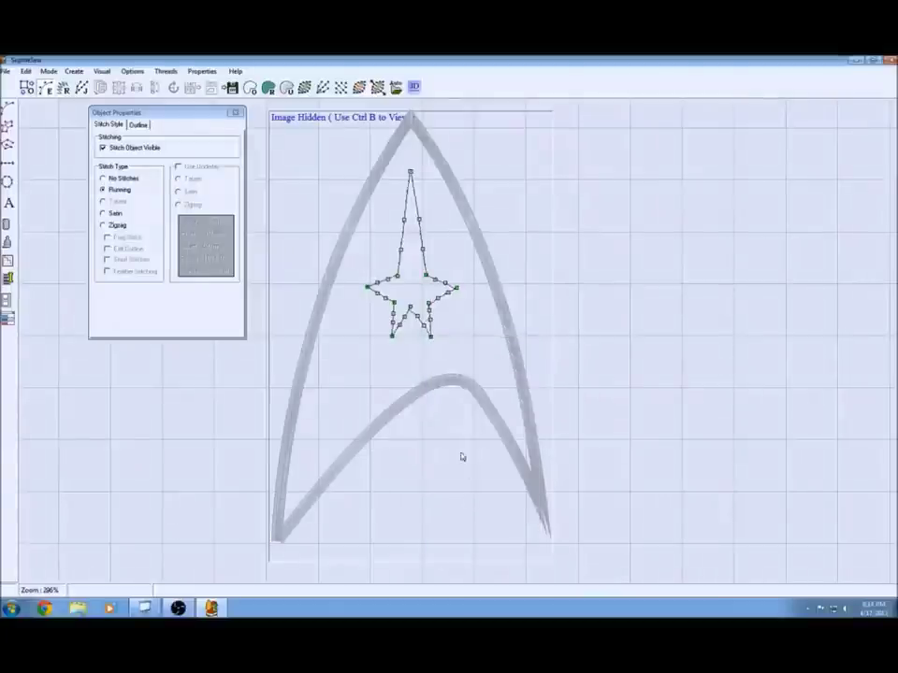
right_click(411, 309)
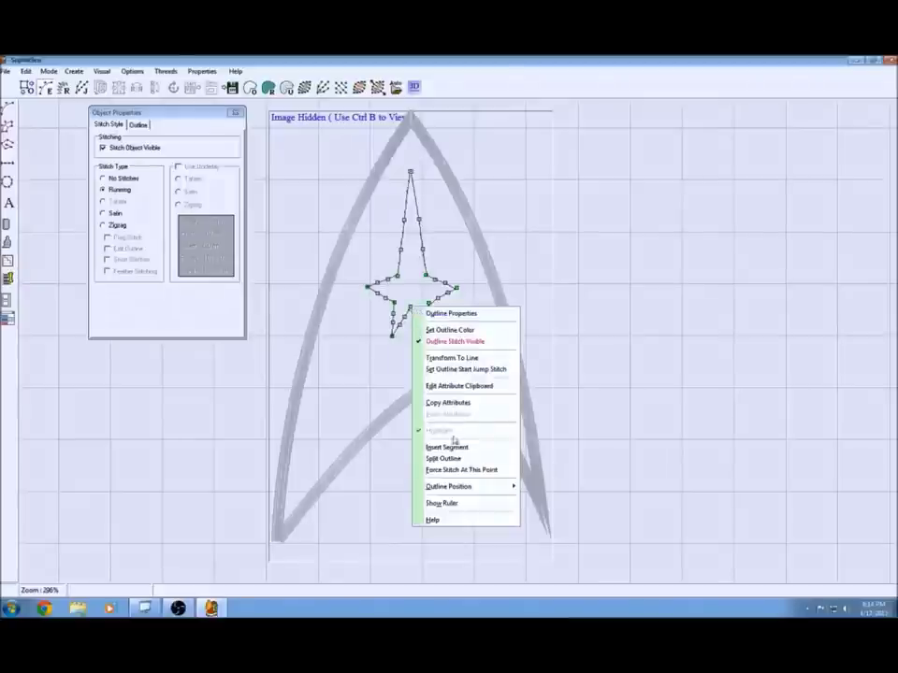
left_click(461, 469)
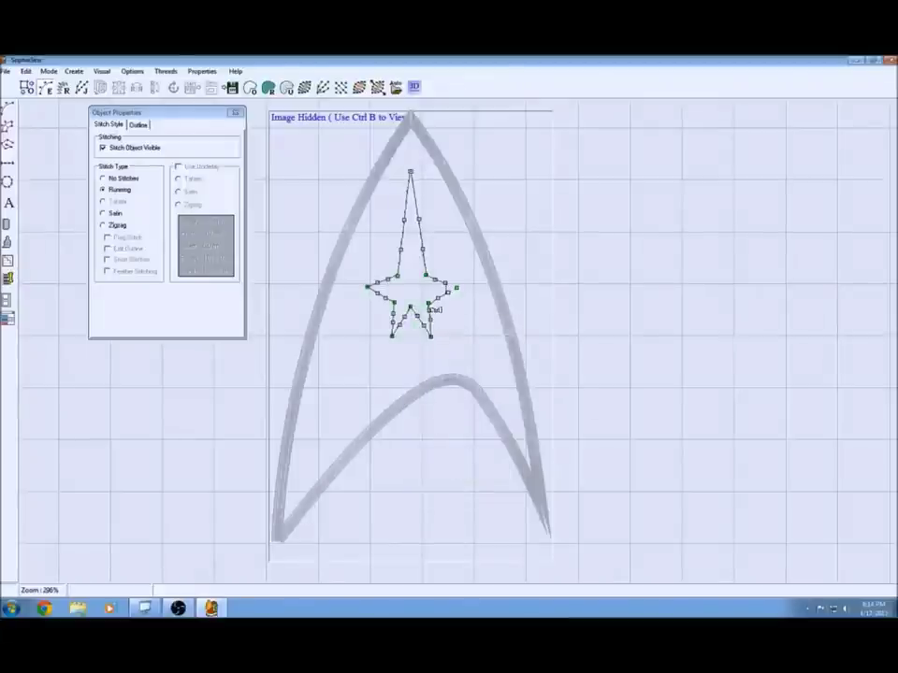
right_click(432, 309)
left_click(461, 467)
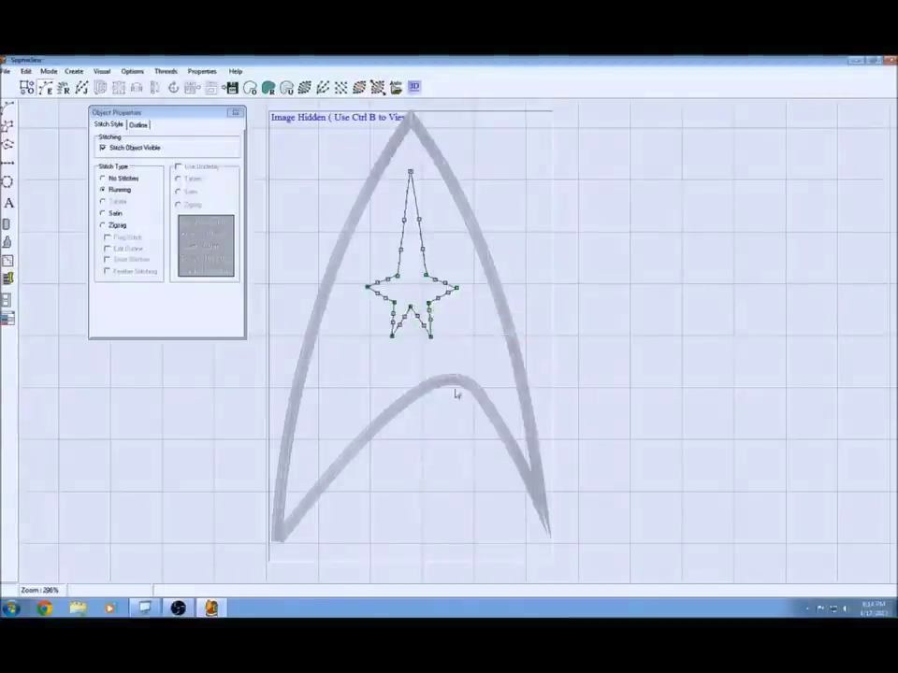
- Split the star outline at its right arm, mark the top tip as the start, and deselect
right_click(456, 291)
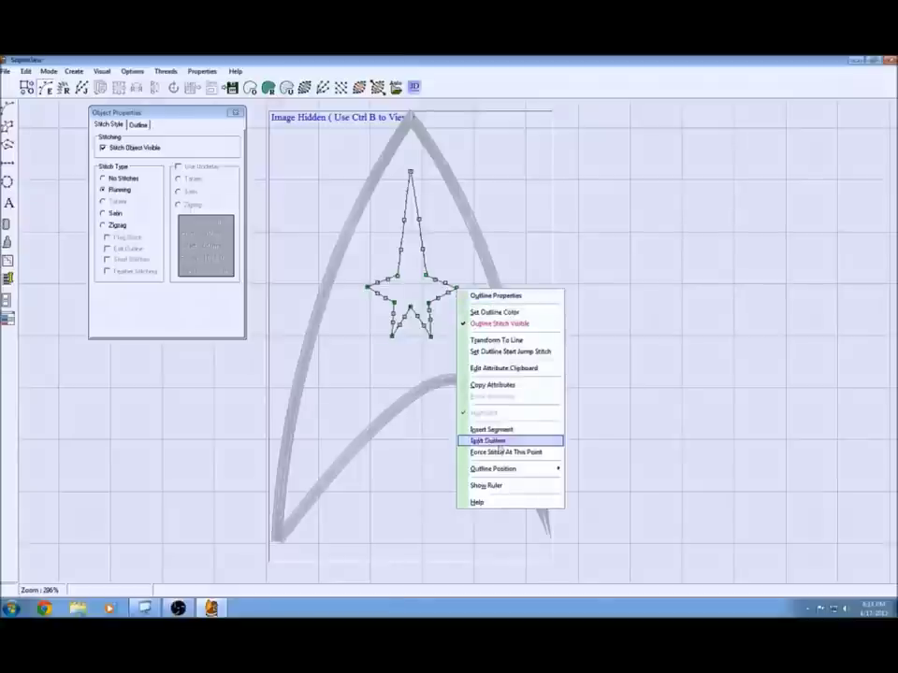
left_click(477, 453)
left_click(411, 174)
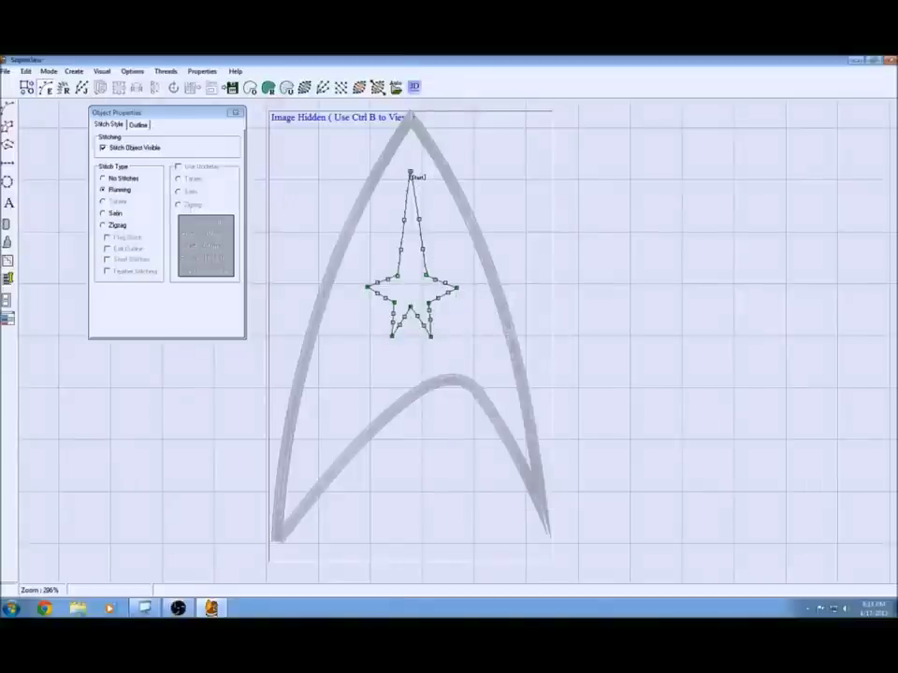
right_click(412, 175)
key("Escape")
right_click(410, 176)
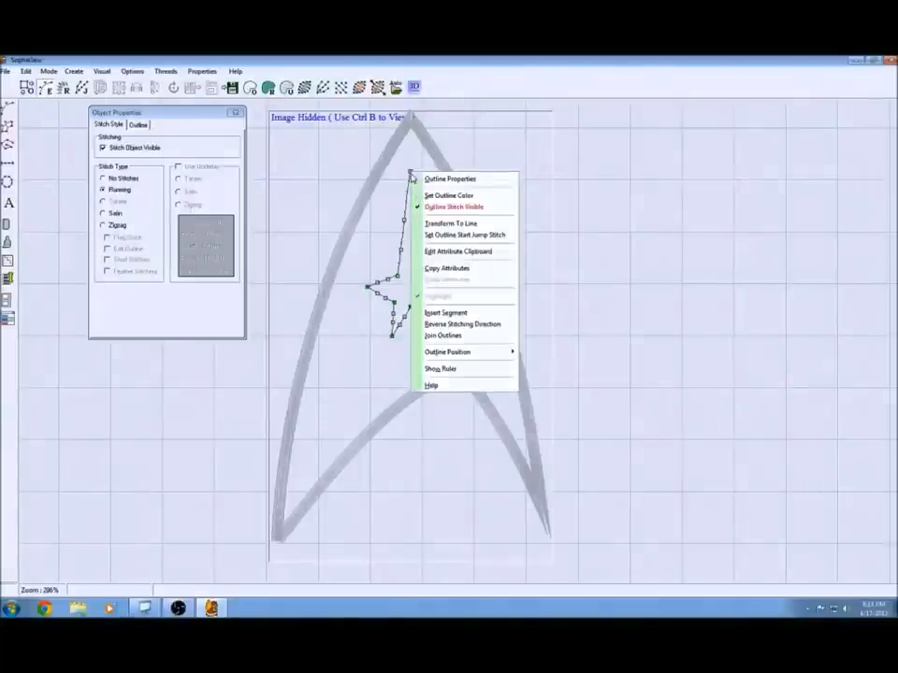
key("Escape")
right_click(411, 174)
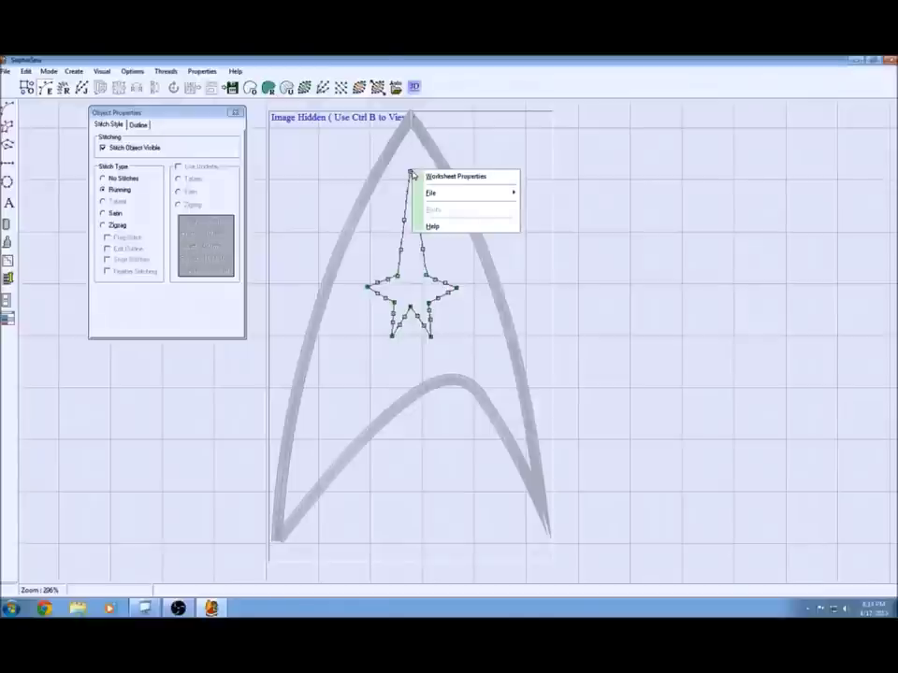
key("Escape")
right_click(411, 176)
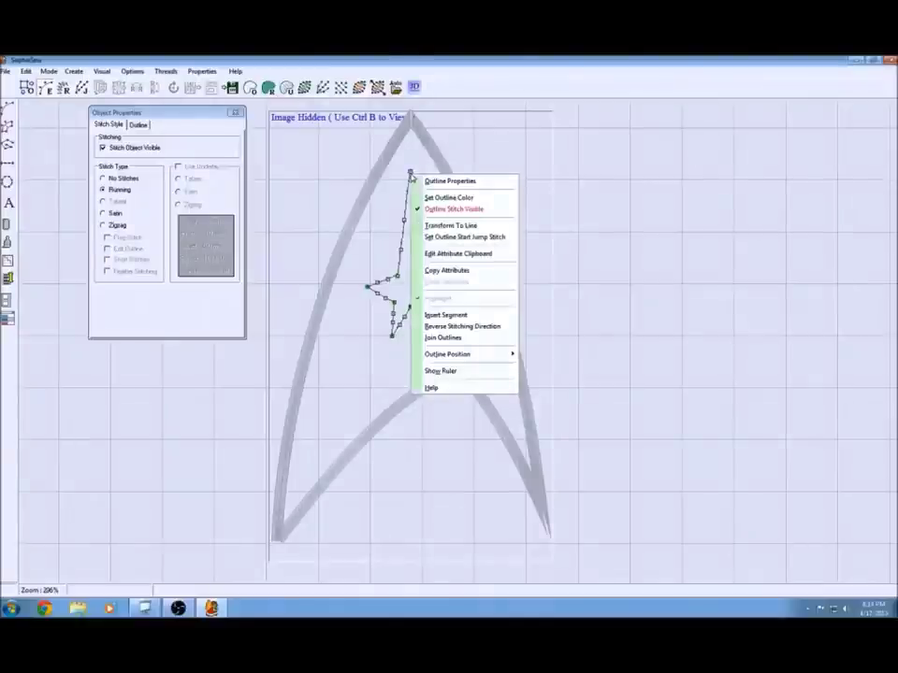
key("Escape")
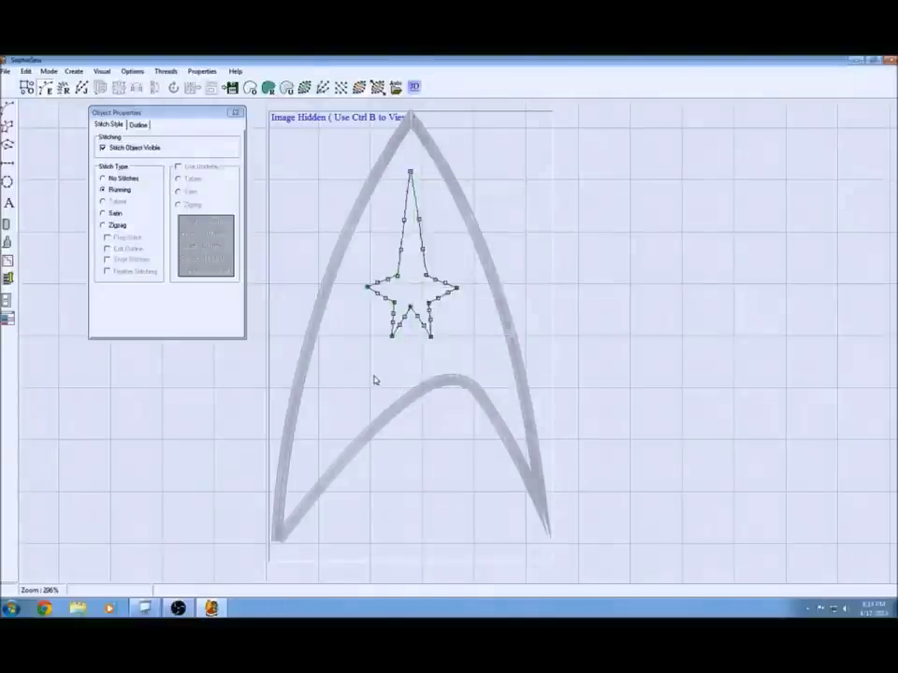
left_click(374, 380)
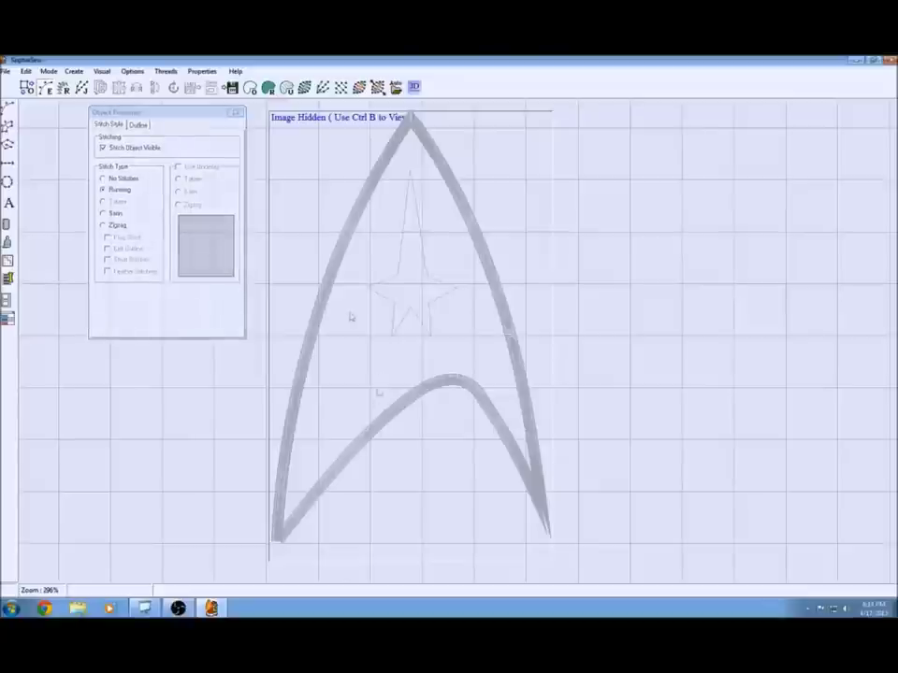
- Trace a region along the outer emblem outline from its top tip, with a fixed node at the bottom tip
left_click(342, 250)
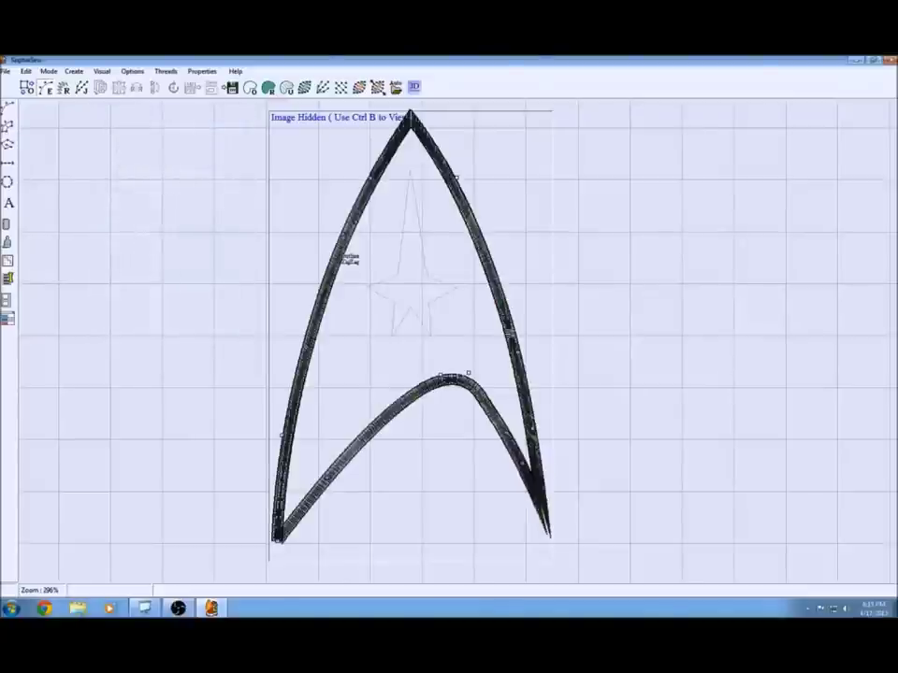
left_click(67, 88)
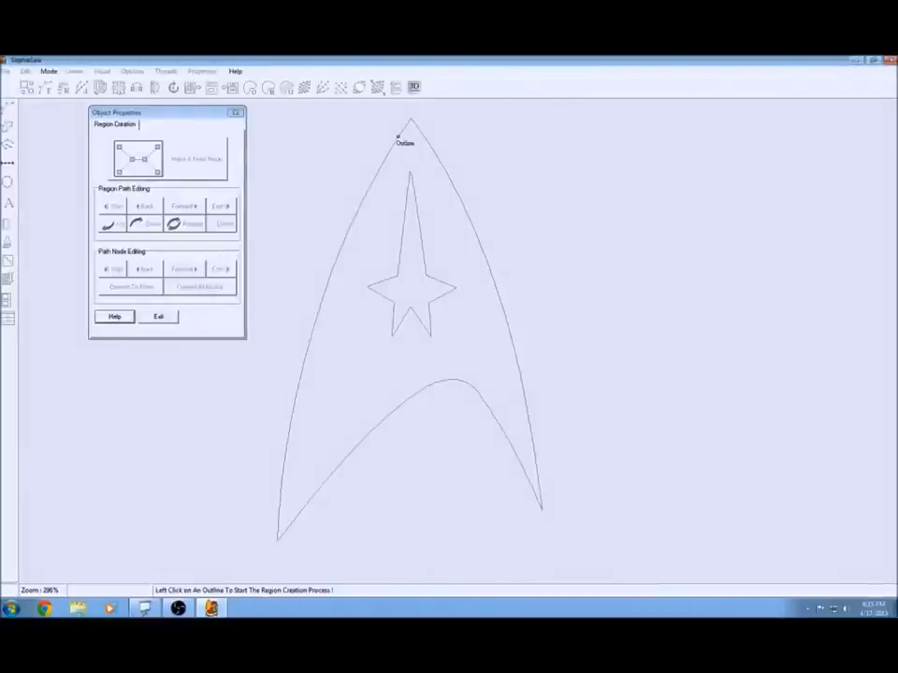
left_click(397, 136)
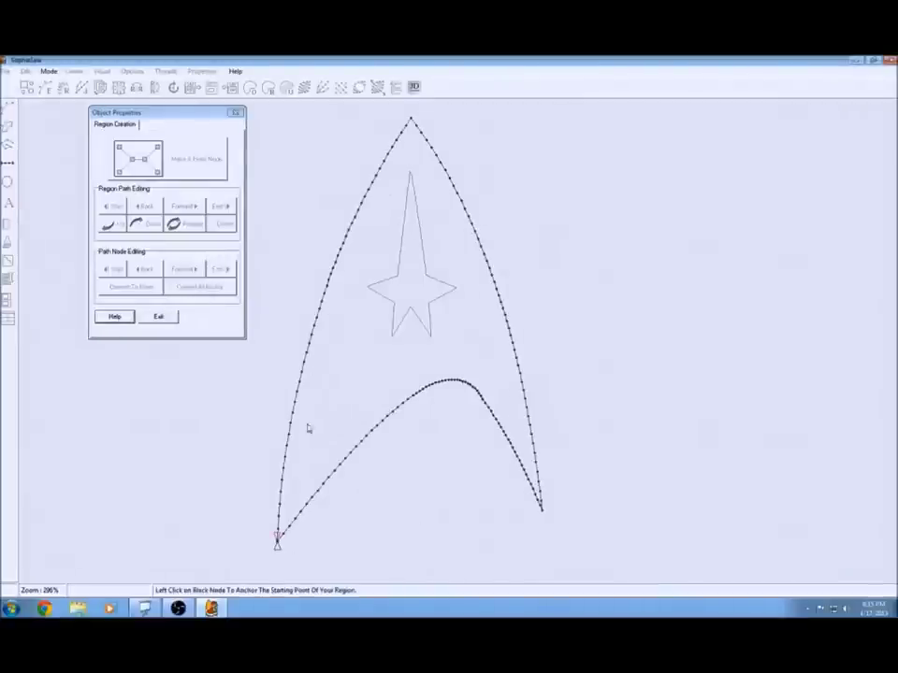
left_click(411, 119)
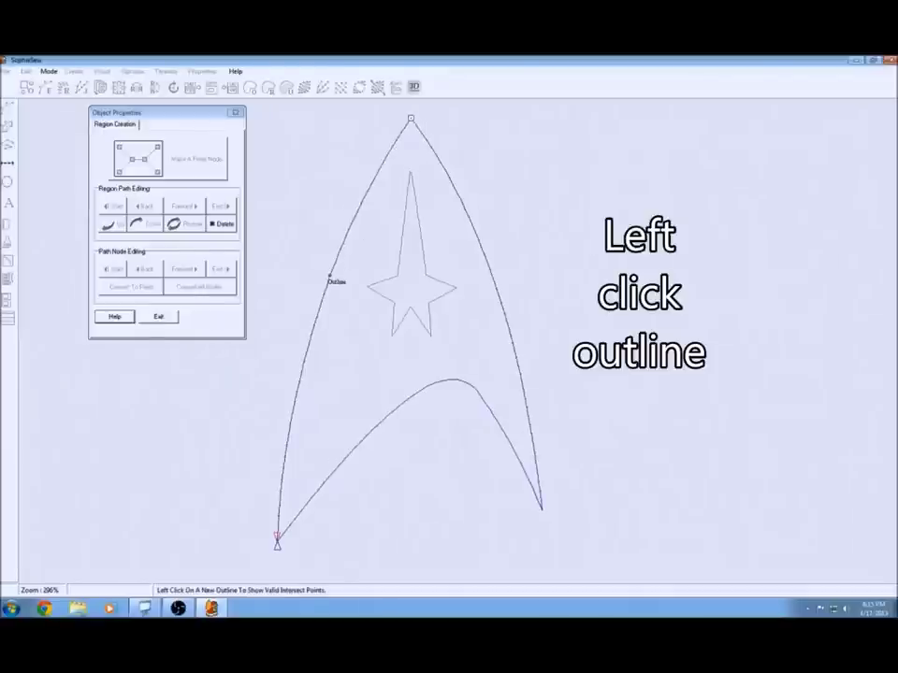
left_click(329, 275)
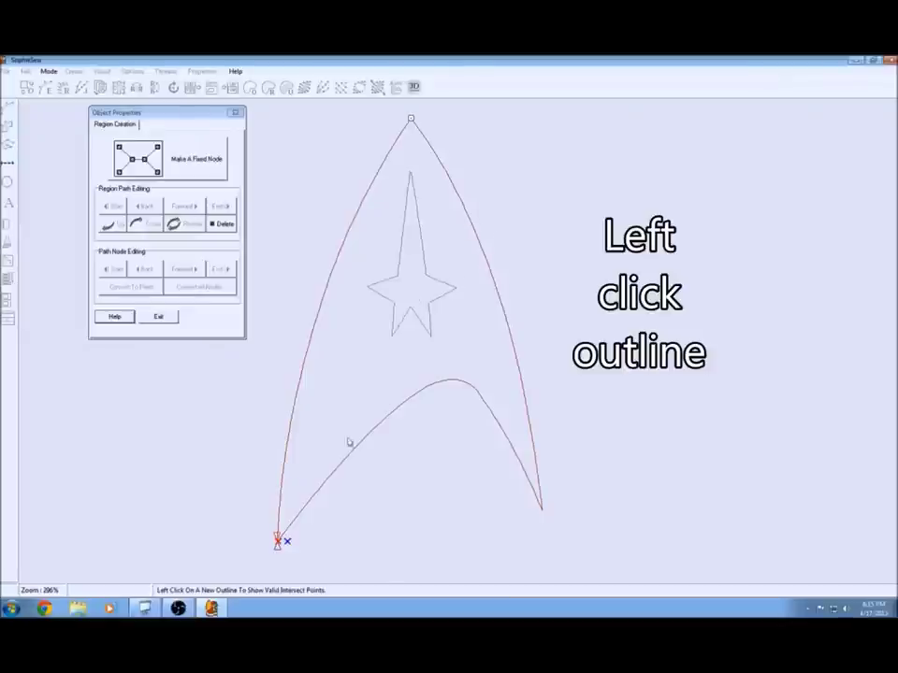
left_click(281, 541)
left_click(283, 542)
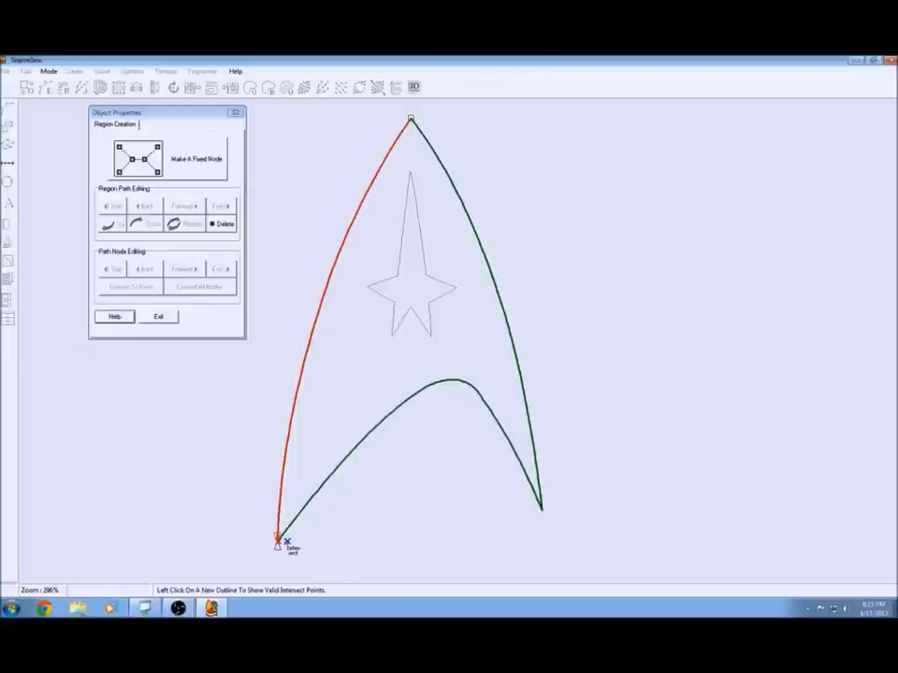
left_click(286, 542)
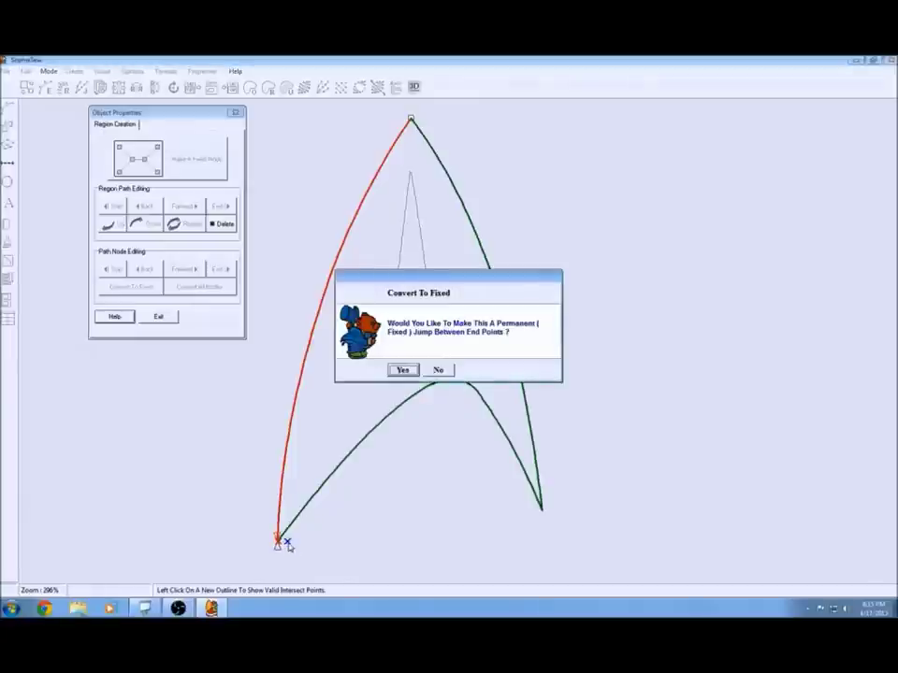
left_click(402, 370)
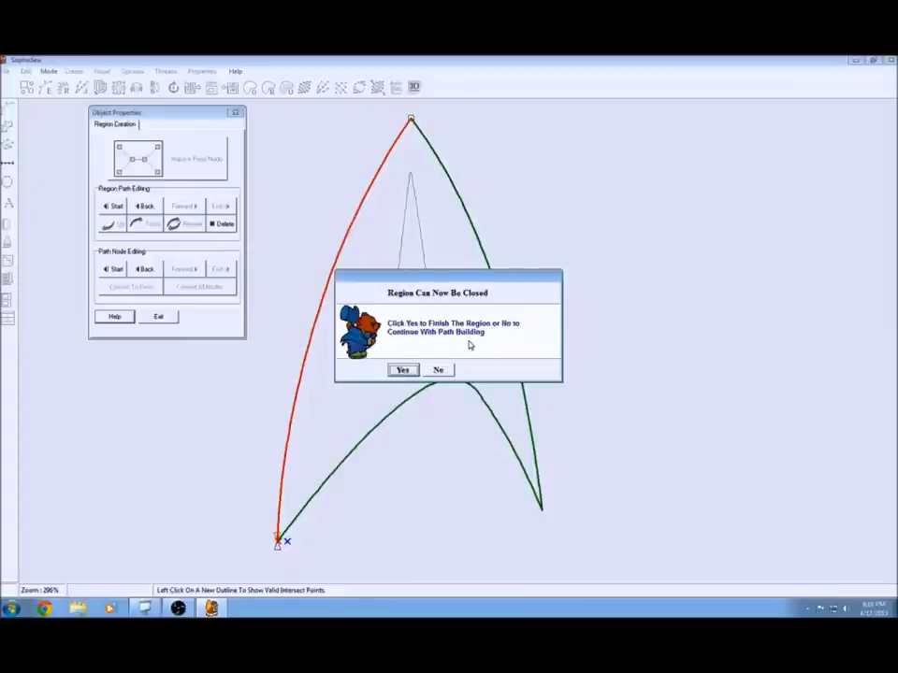
left_click(404, 371)
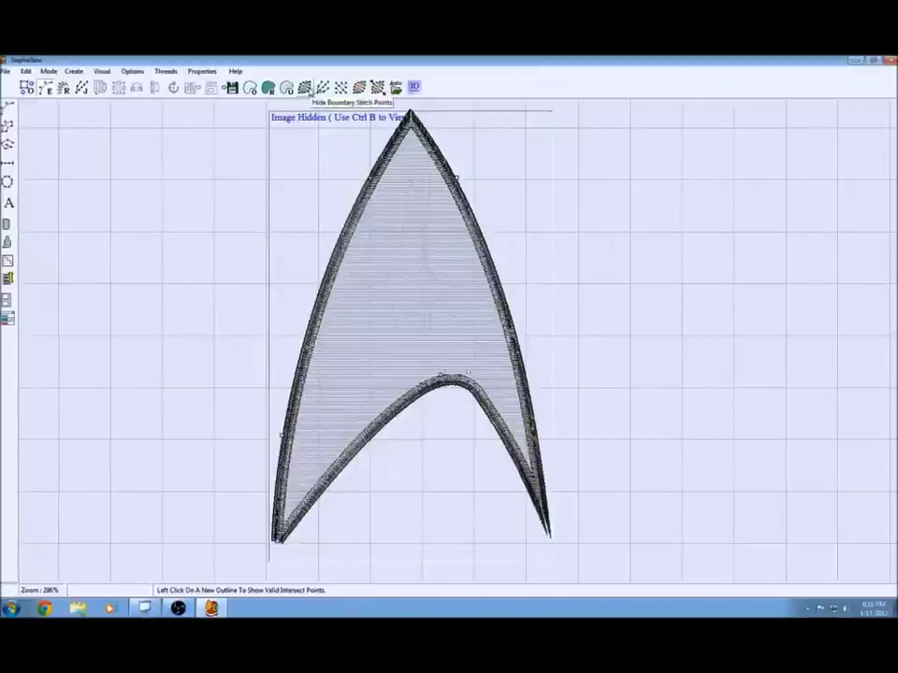
- Toggle the outline stitches off and back on, then hide the region fill stitches
left_click(251, 89)
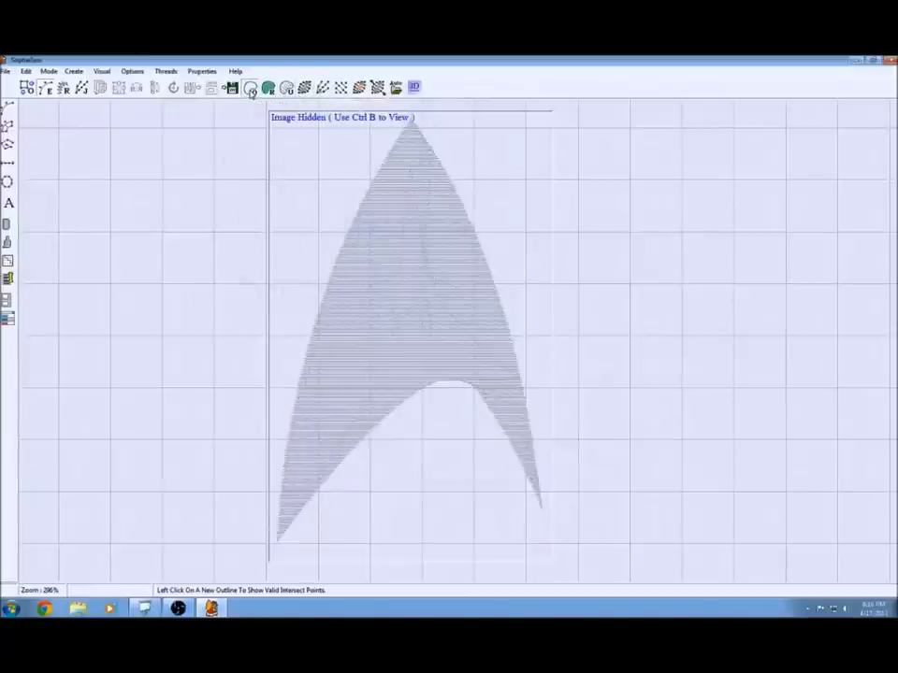
left_click(266, 90)
left_click(268, 90)
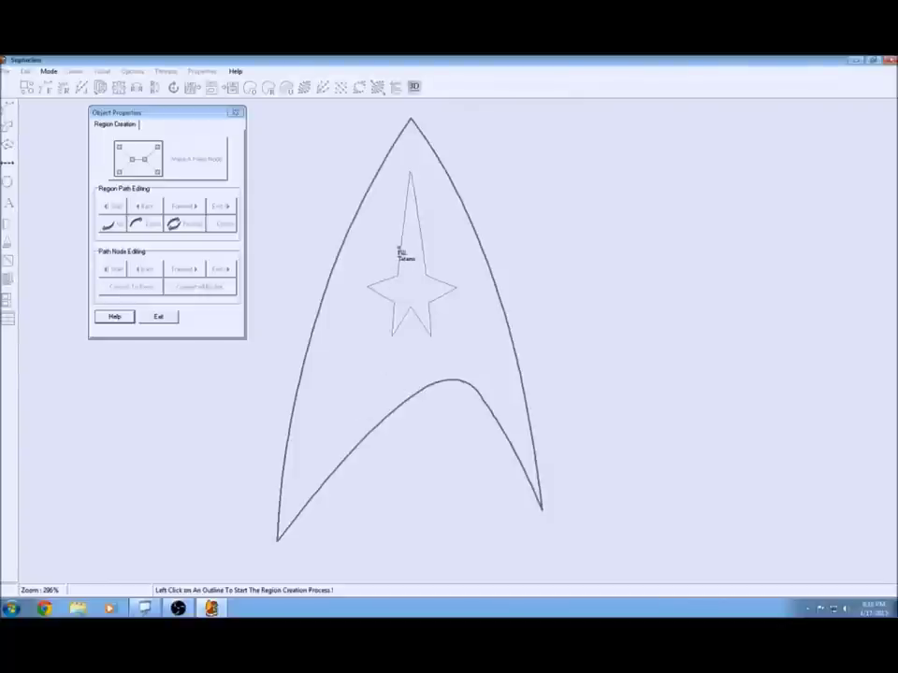
- Trace the star outline as its own region, closing it with a permanent fixed jump at the top spike
left_click(399, 250)
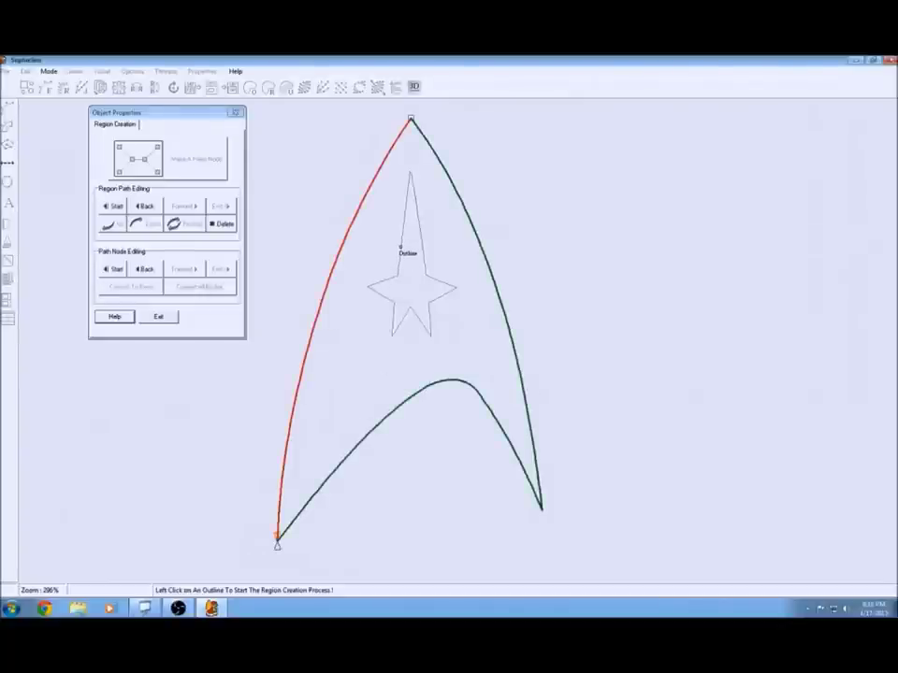
left_click(401, 249)
right_click(408, 252)
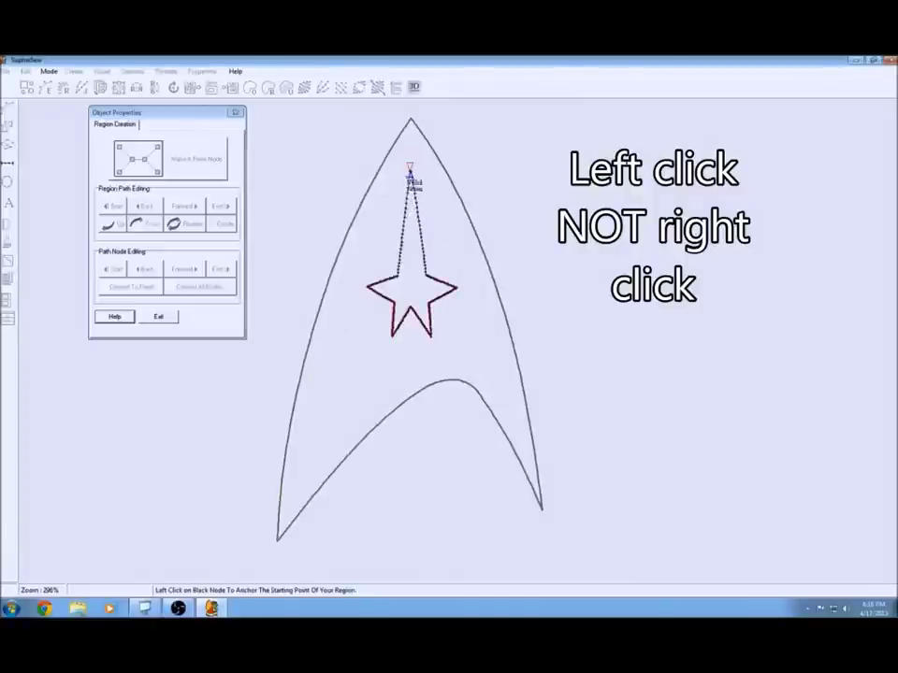
scroll(367, 295, "up", 4)
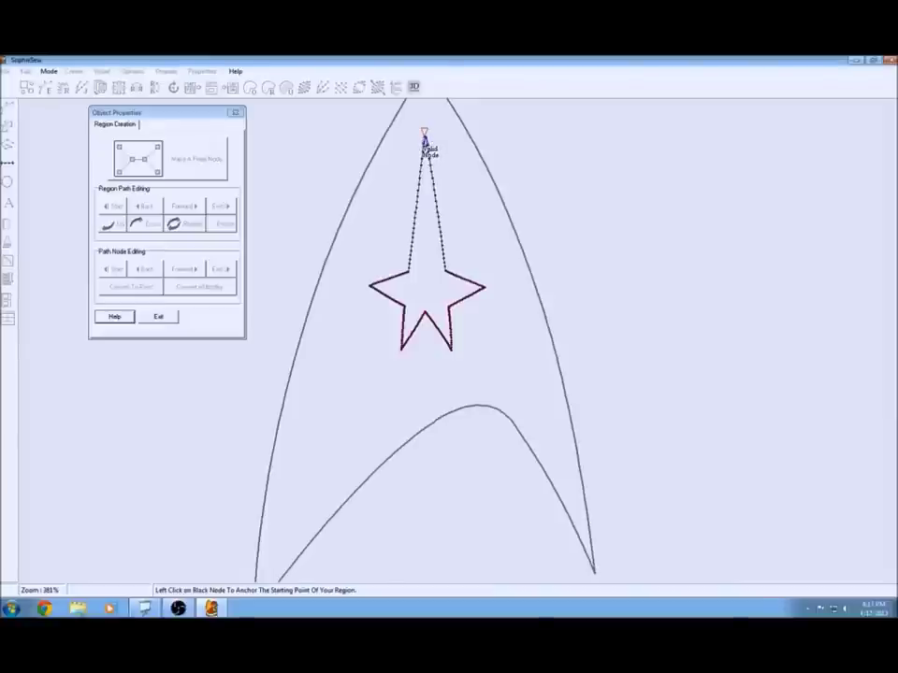
left_click(425, 140)
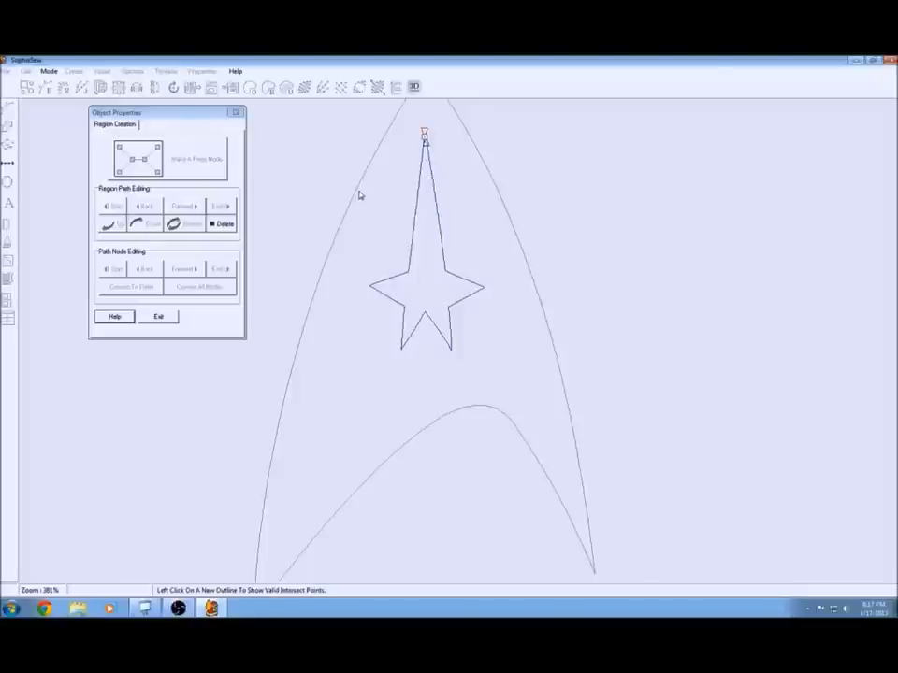
left_click(416, 221)
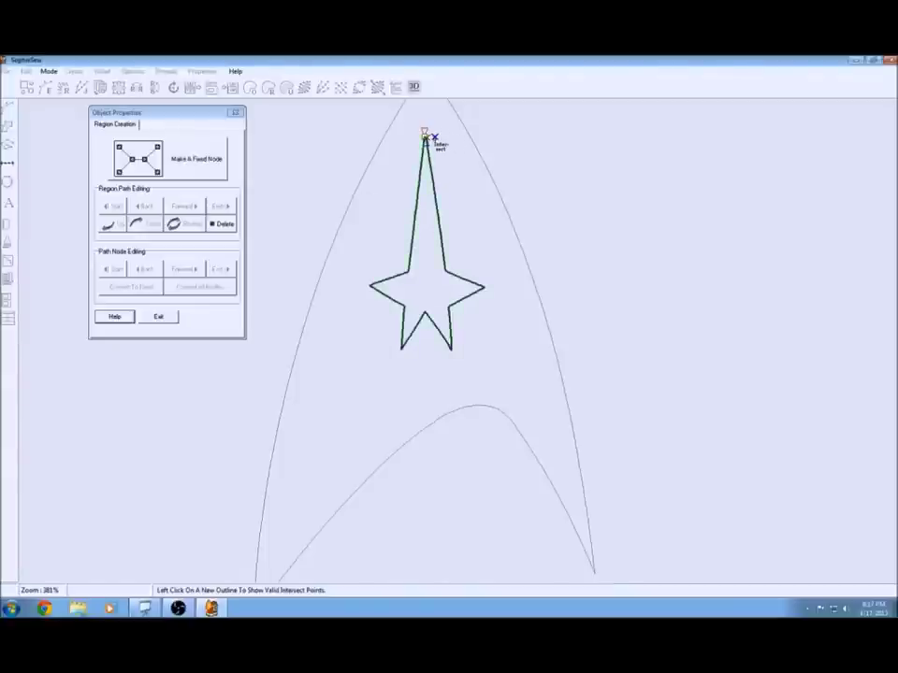
left_click(432, 139)
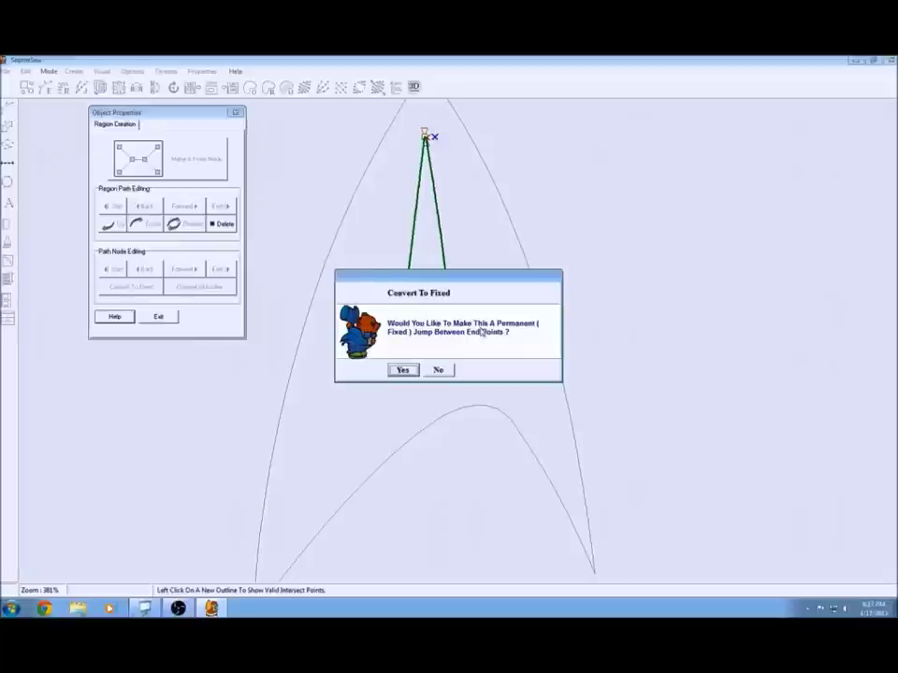
left_click(402, 369)
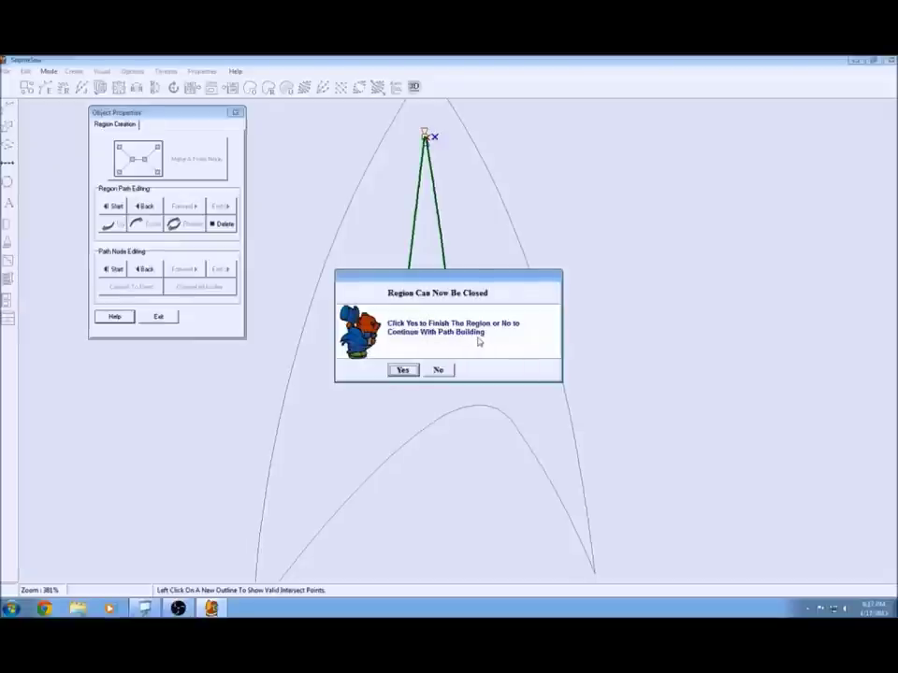
left_click(402, 370)
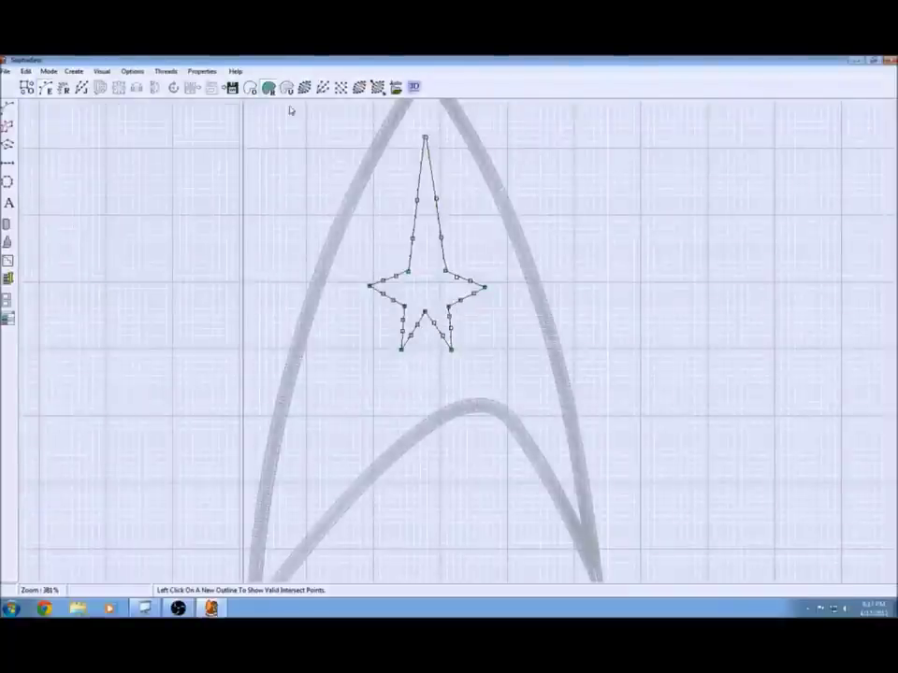
- Generate the shield fill, set its stitch type to Tatami after trying Satin and Zigzag, and enable Prog Stitch
left_click(269, 88)
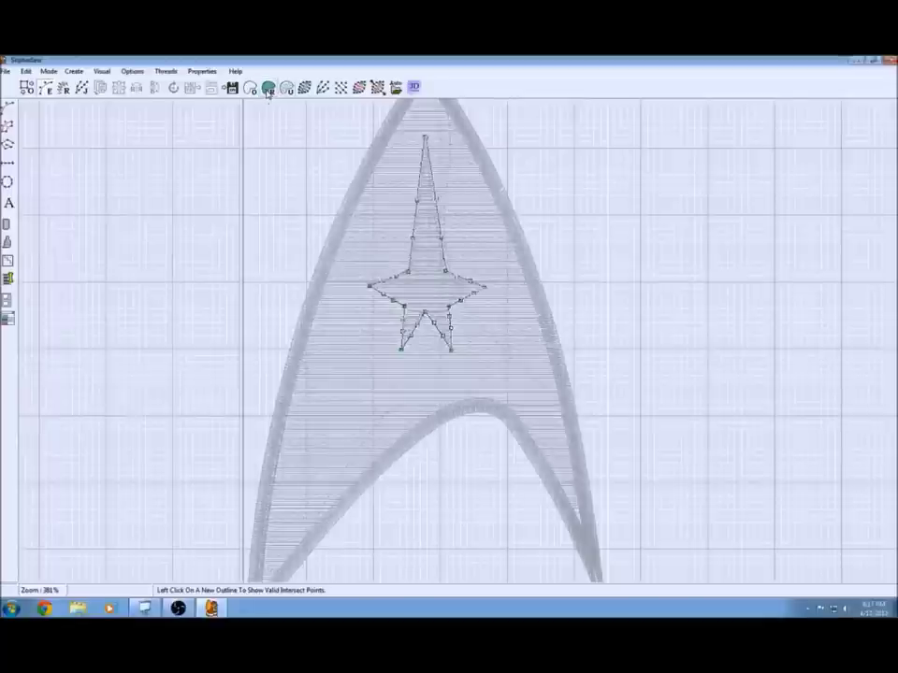
right_click(389, 234)
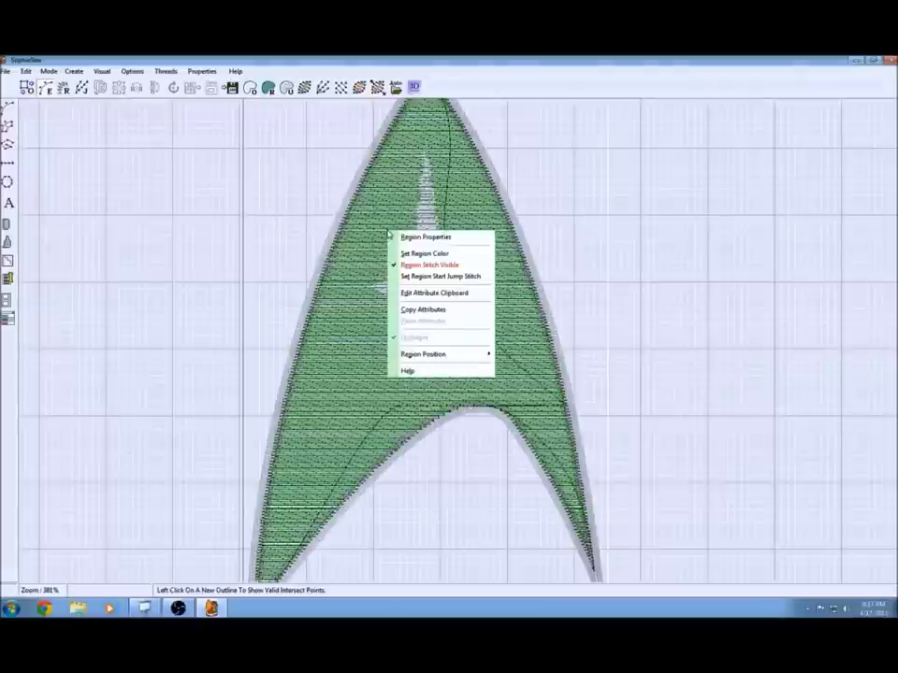
left_click(416, 237)
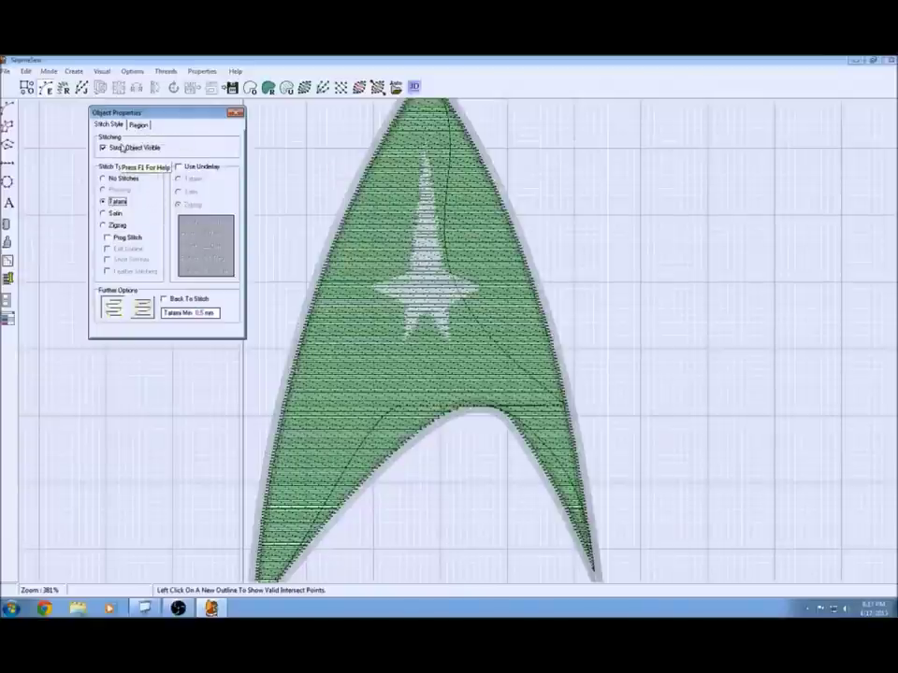
left_click(104, 148)
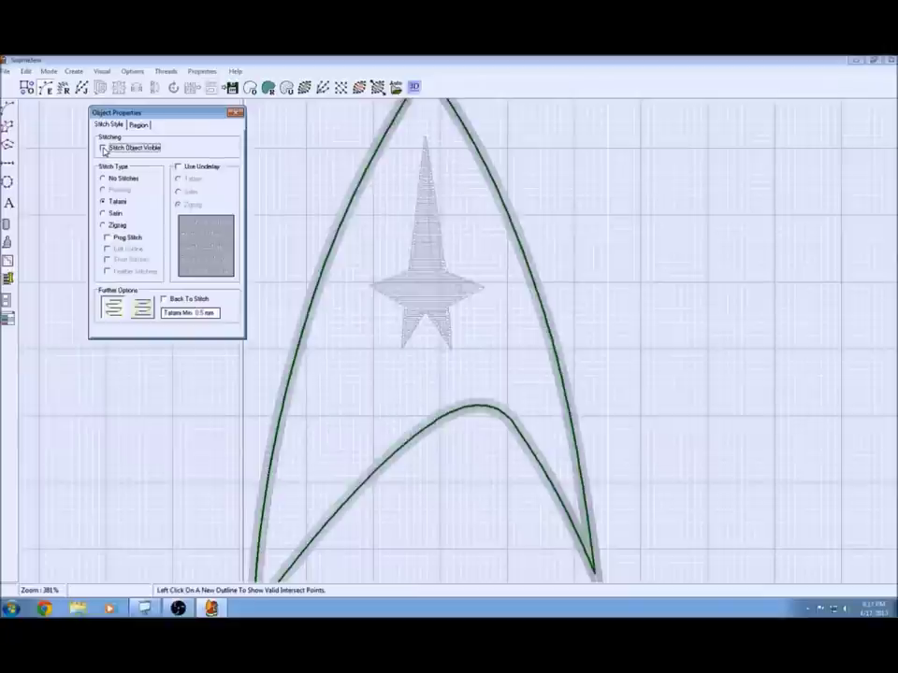
left_click(104, 148)
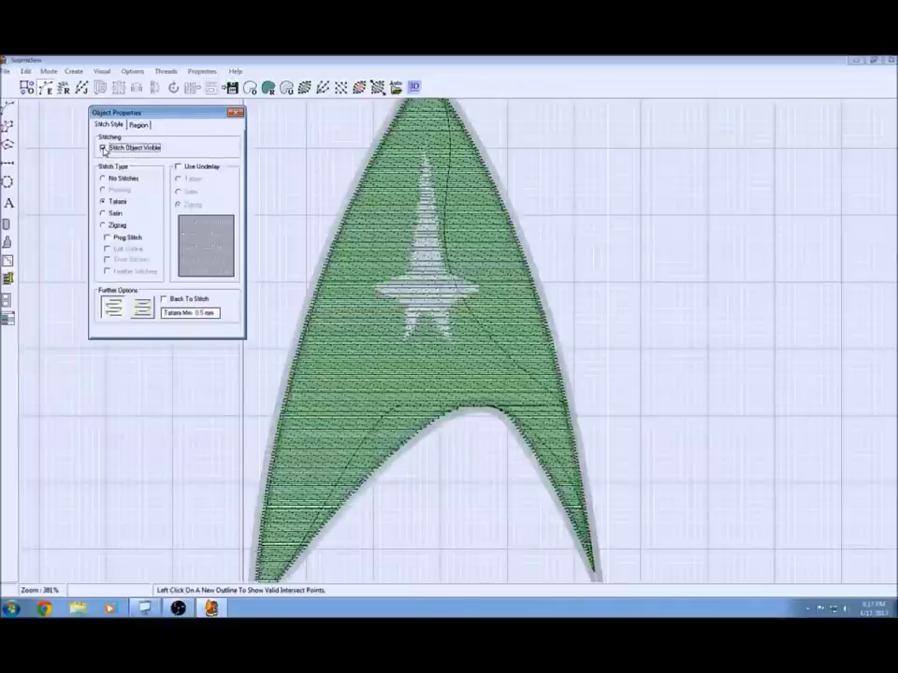
left_click(104, 214)
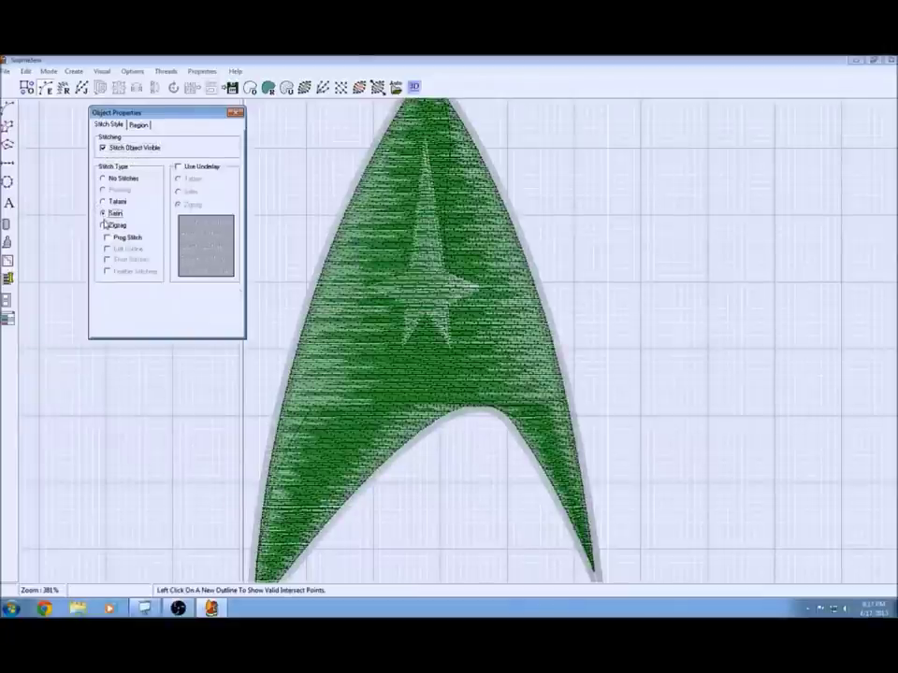
left_click(104, 226)
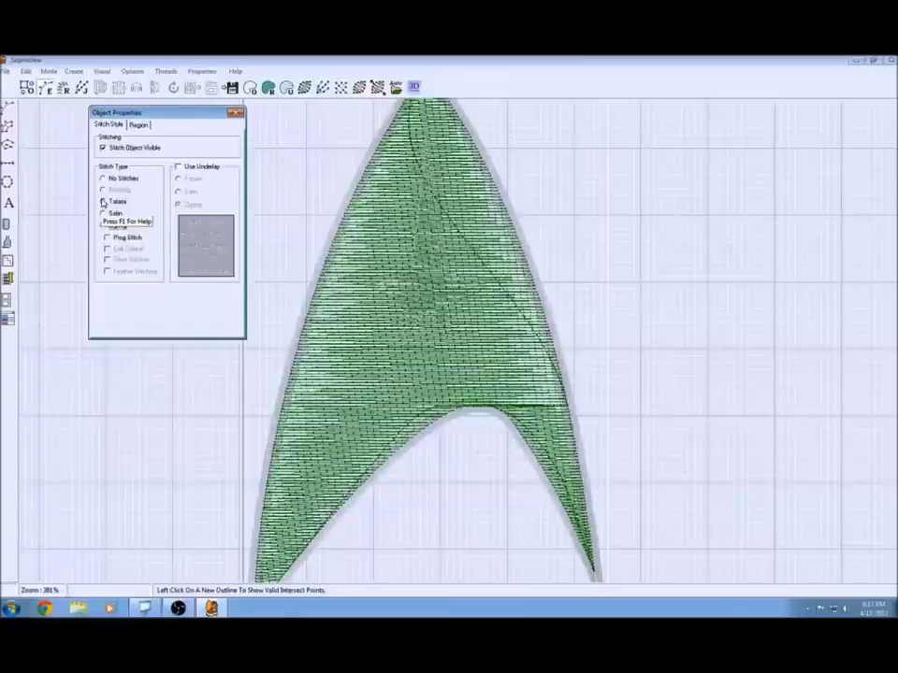
left_click(104, 202)
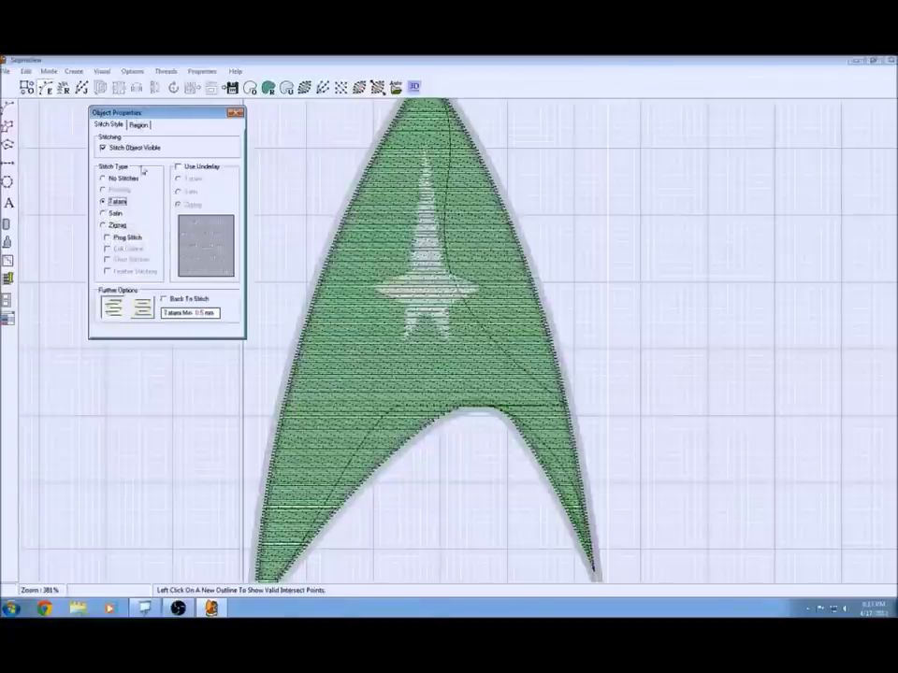
left_click(106, 238)
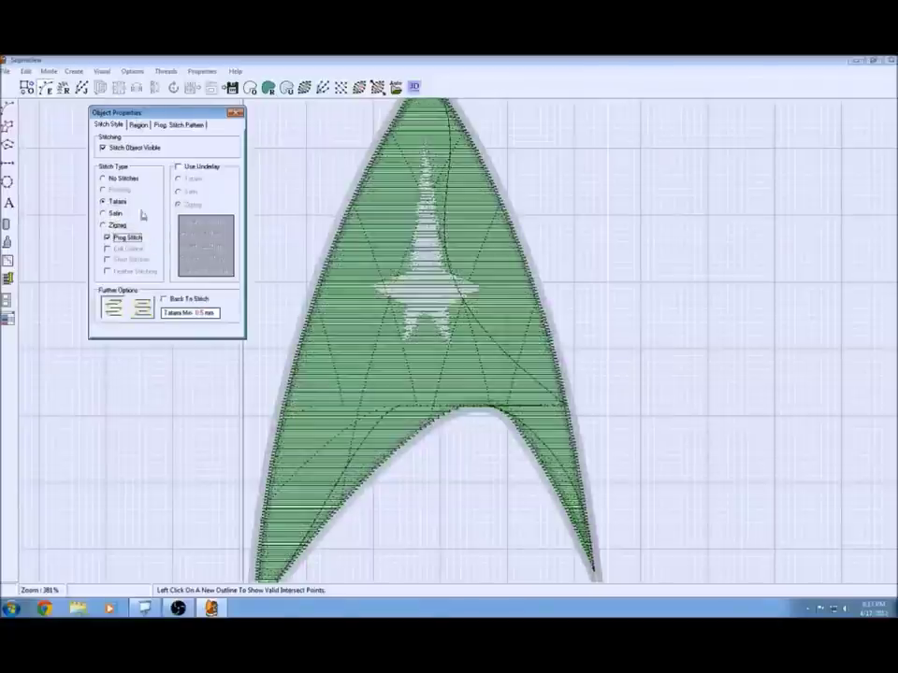
- Choose the Tiles1 pattern from the Pattern Viewer as the shield fill's programmed stitch
left_click(164, 126)
left_click(110, 203)
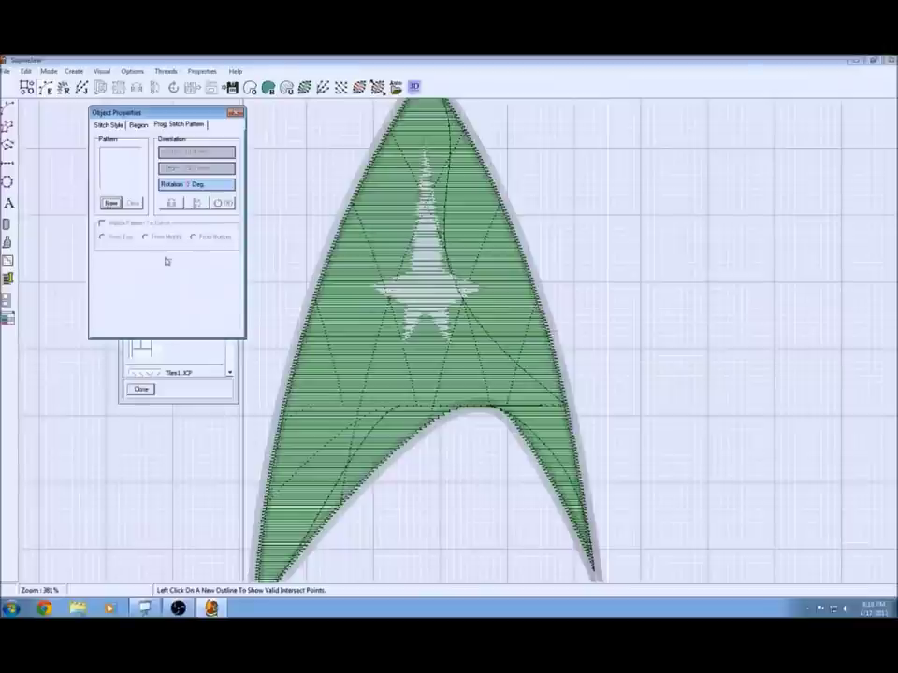
left_click(177, 372)
scroll(193, 294, "down", 5)
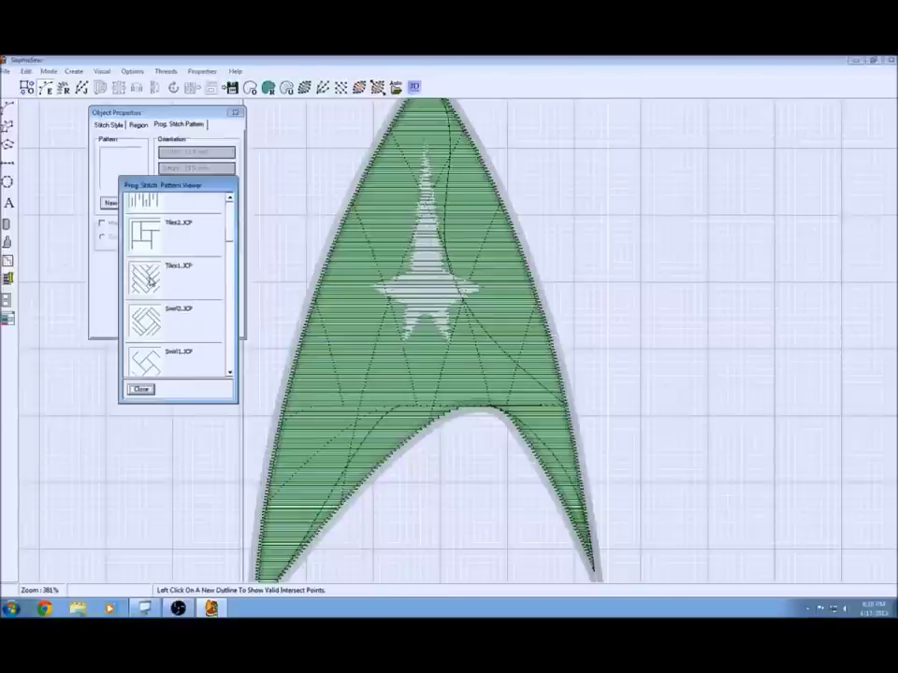
scroll(193, 285, "down", 2)
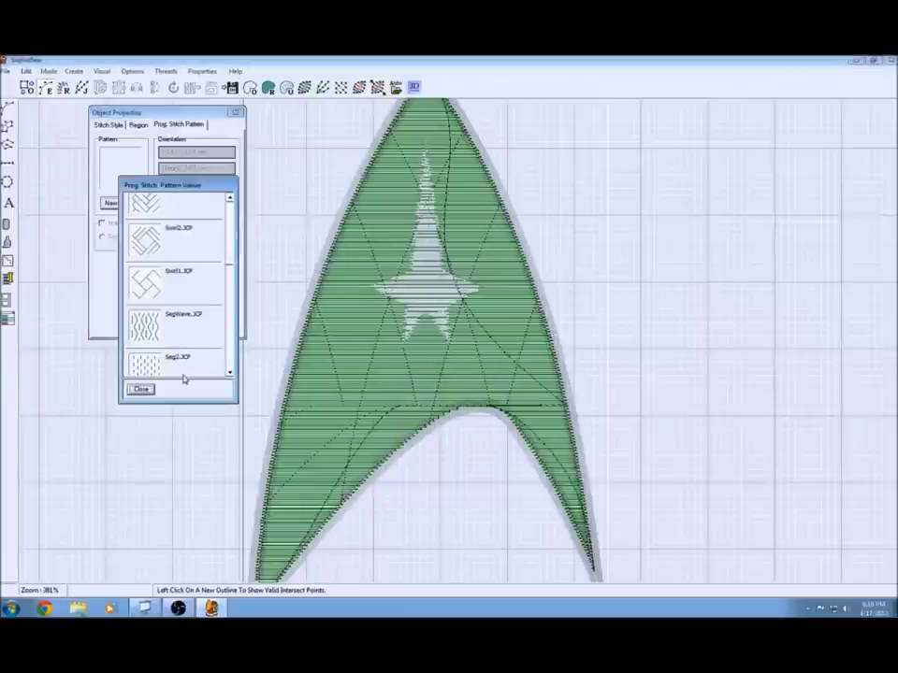
scroll(184, 364, "down", 2)
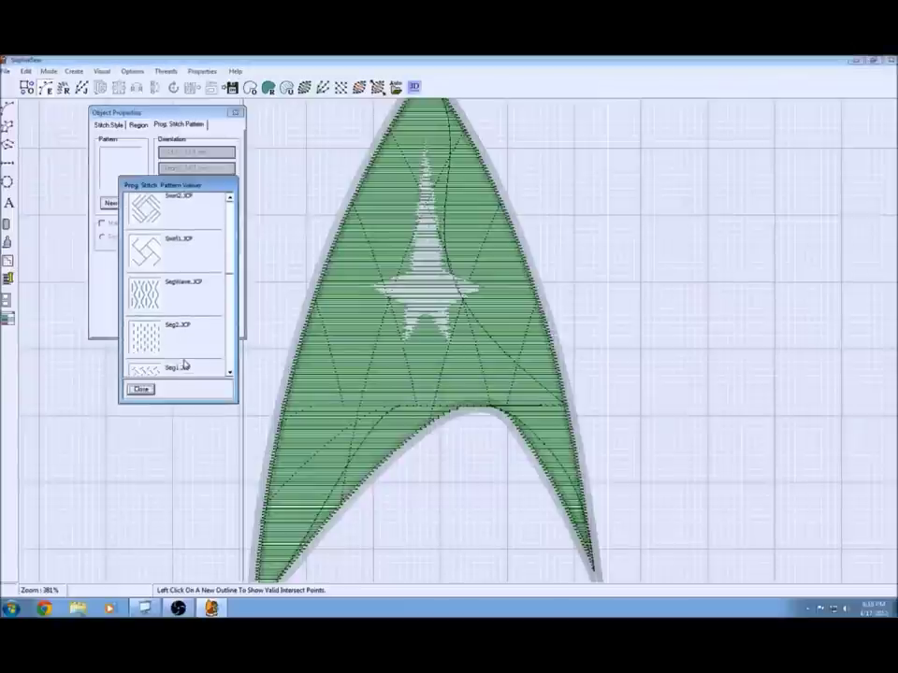
scroll(187, 365, "down", 2)
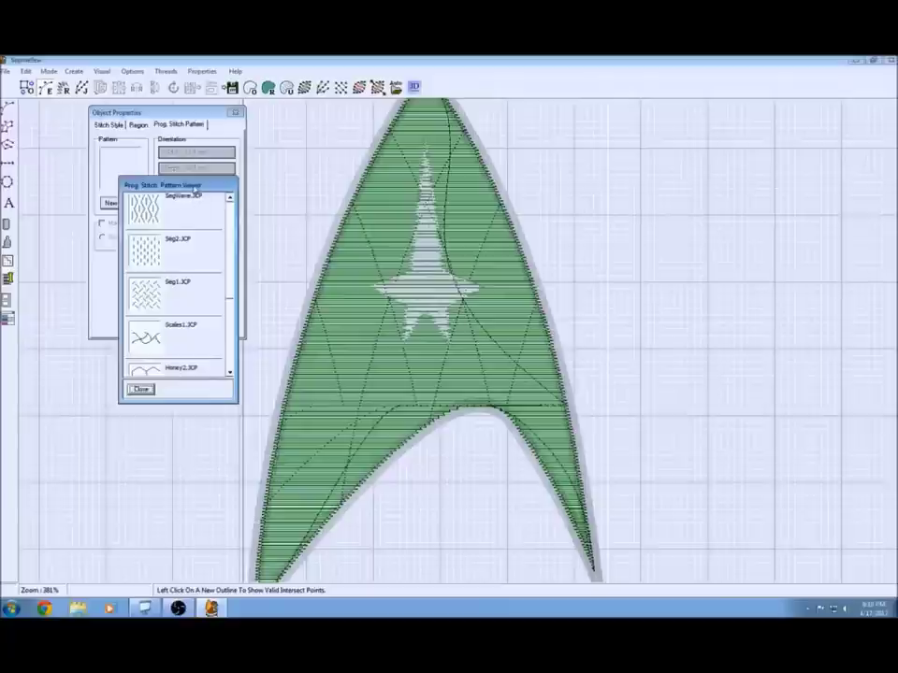
left_click_drag(194, 186, 195, 293)
scroll(175, 440, "down", 2)
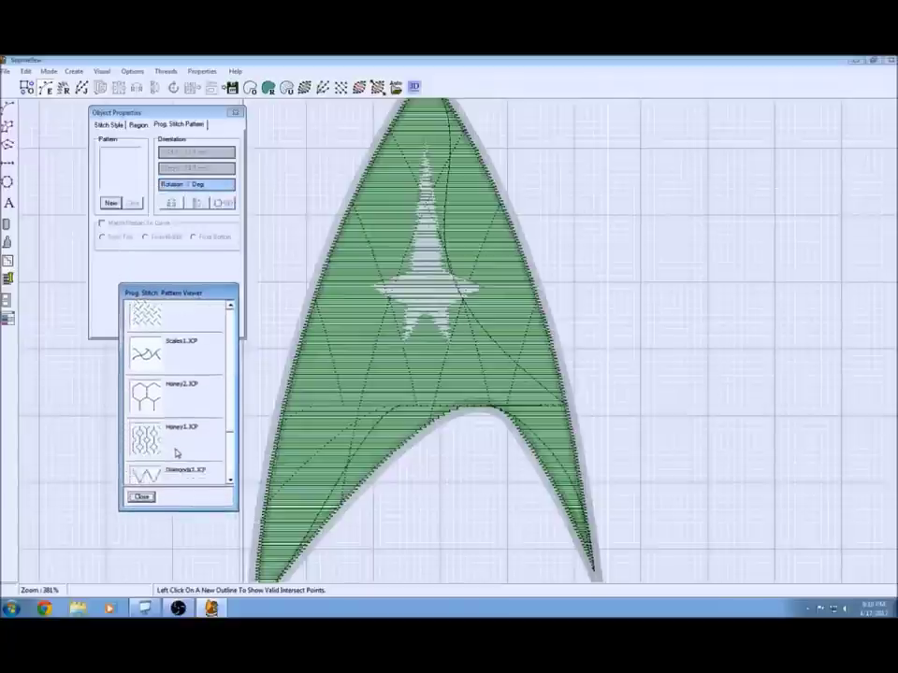
scroll(176, 440, "down", 5)
left_click(154, 382)
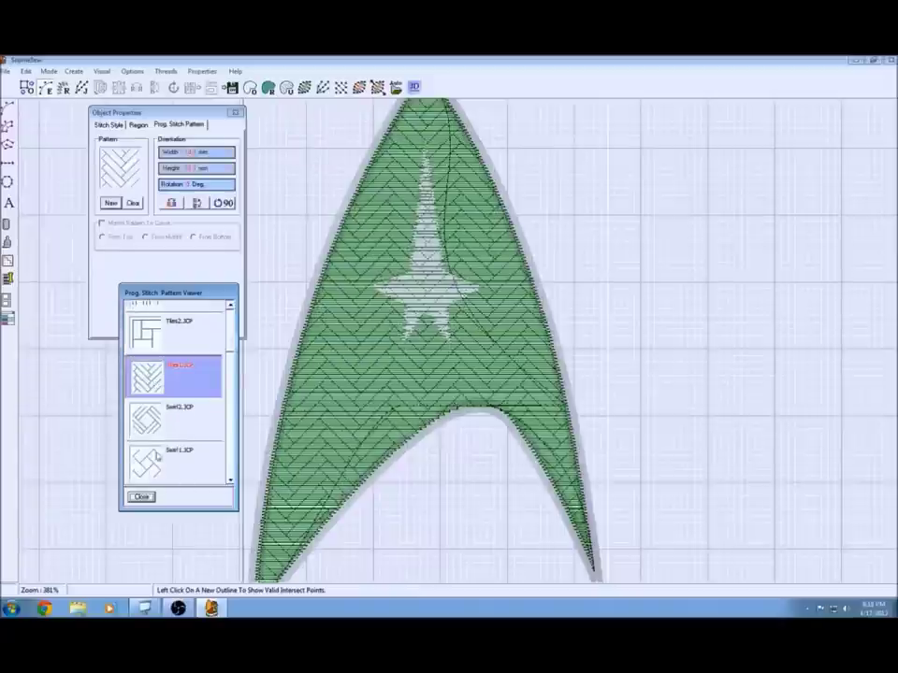
left_click(140, 498)
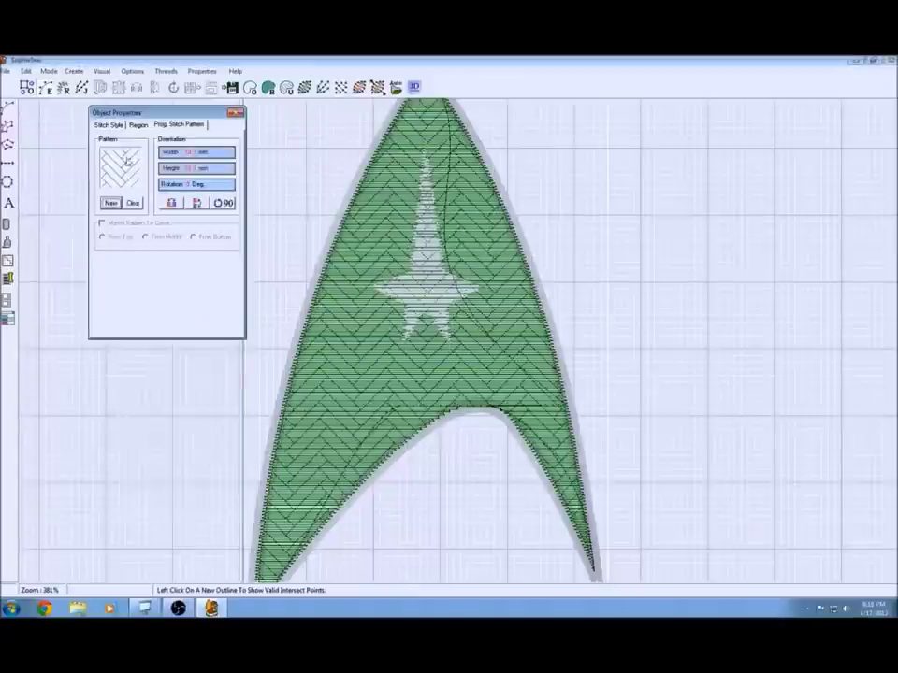
left_click(137, 125)
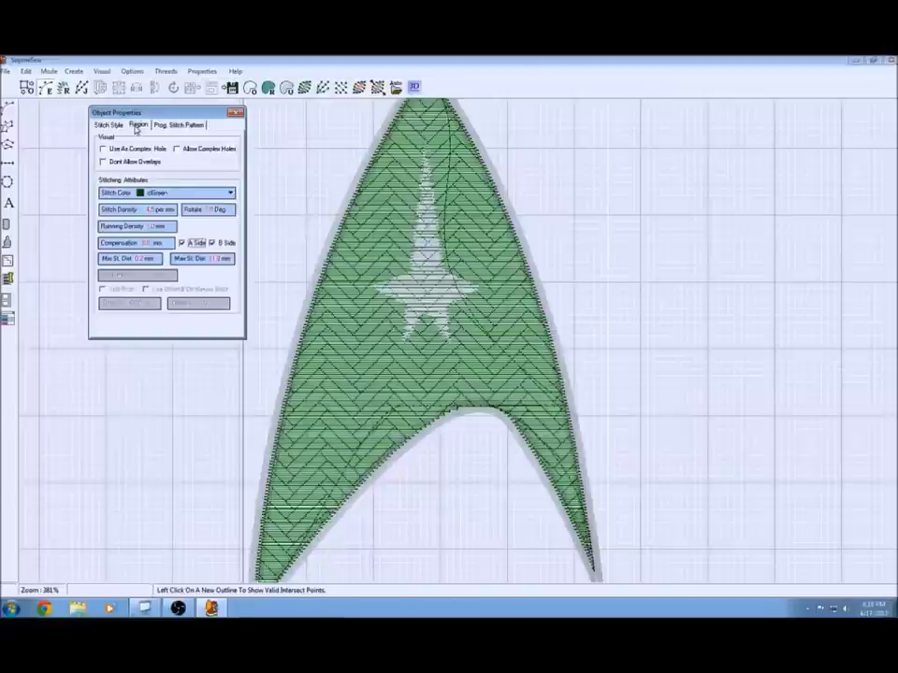
- Change the shield fill's thread colour to Yellow, Lemon from the colour catalog
left_click(205, 191)
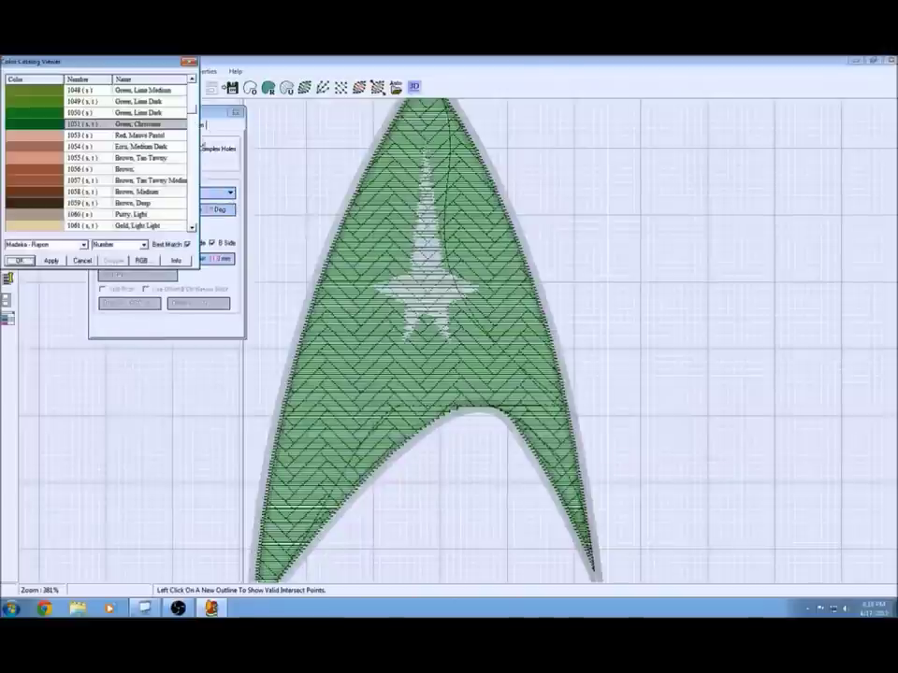
left_click_drag(194, 115, 194, 94)
left_click(36, 177)
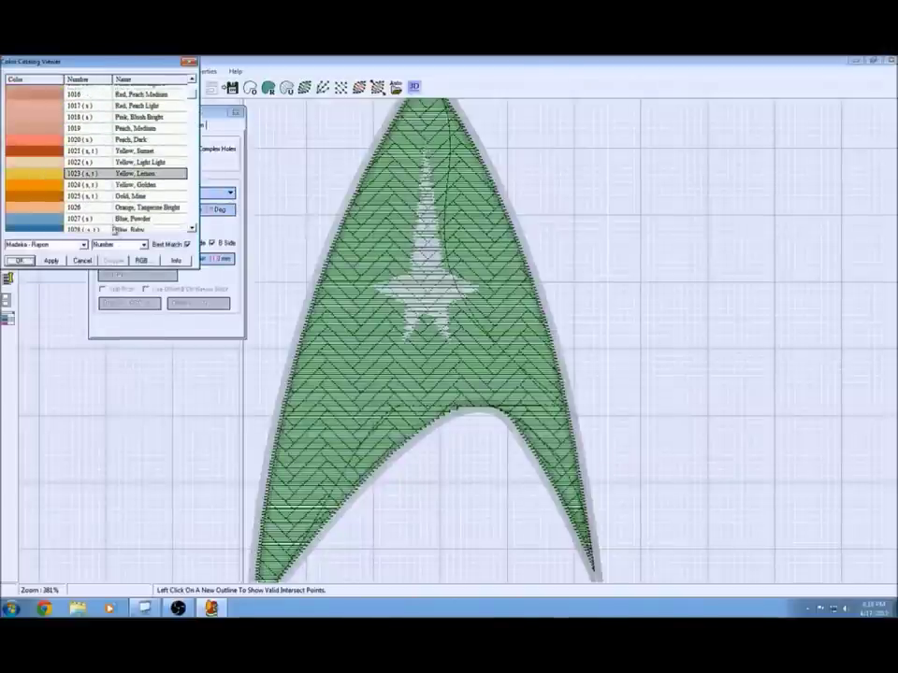
left_click(50, 260)
left_click(20, 261)
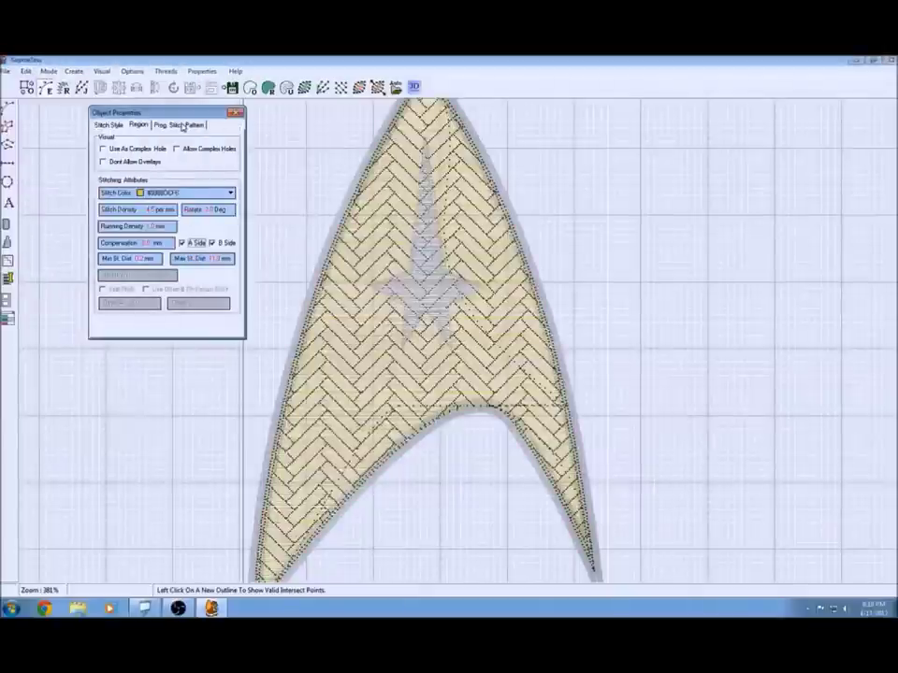
- Enable Allow Complex Holes for the shield region and close its properties window
left_click(183, 125)
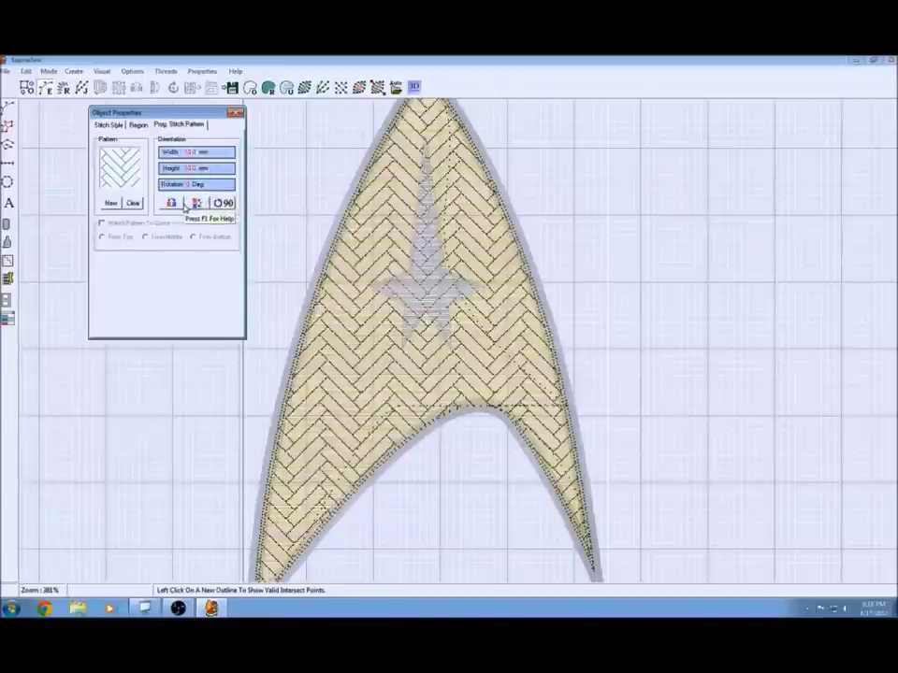
left_click(139, 125)
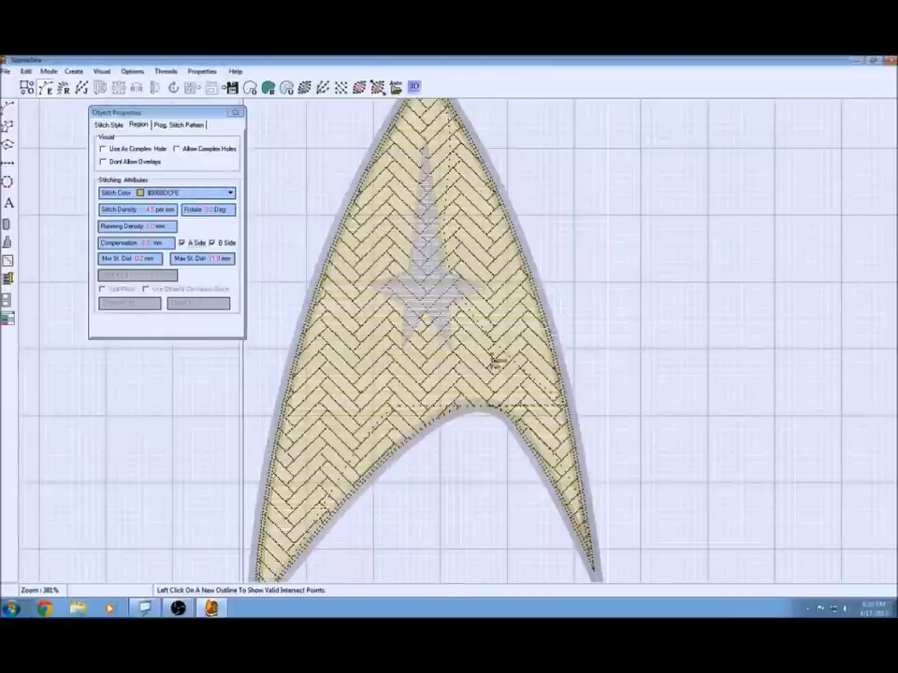
left_click(175, 159)
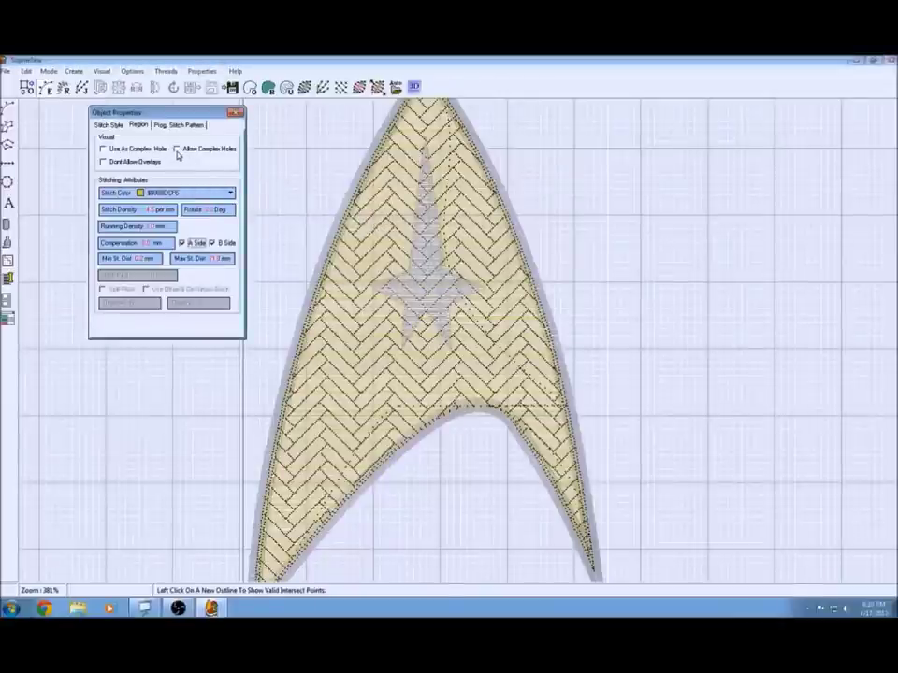
left_click(177, 152)
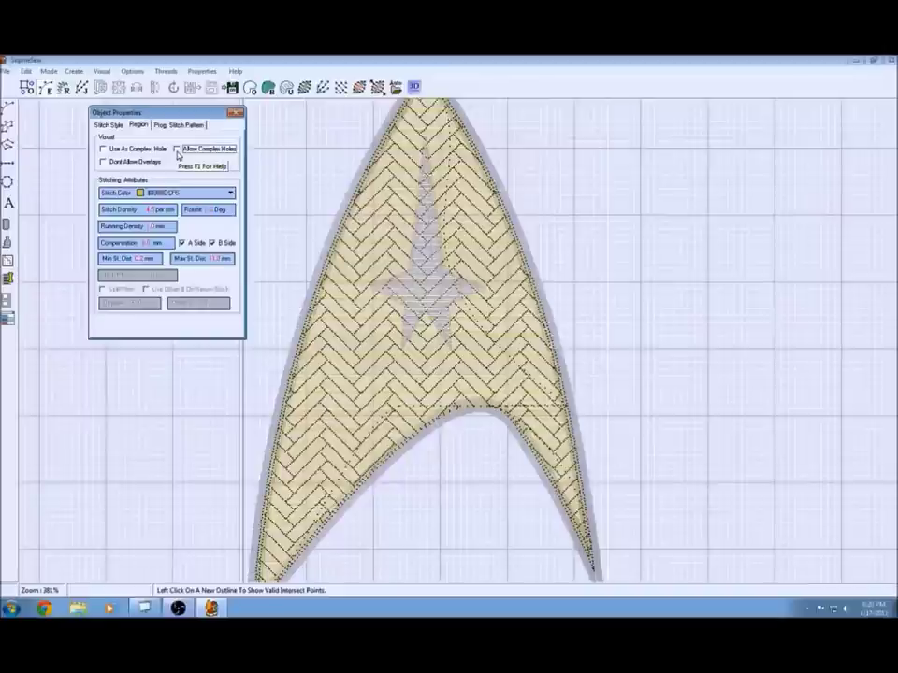
left_click(177, 150)
left_click(116, 128)
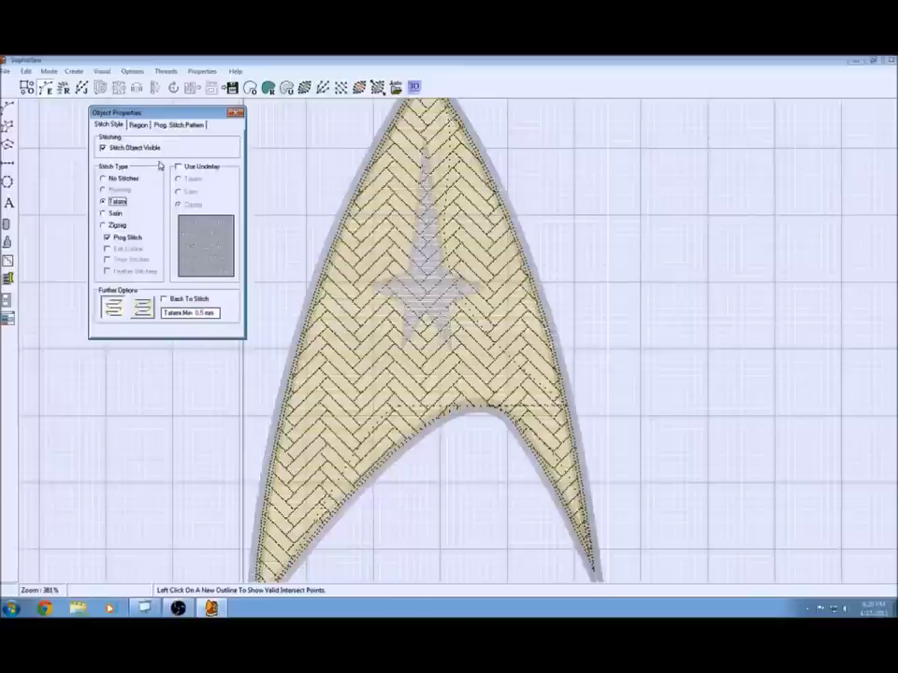
left_click(234, 114)
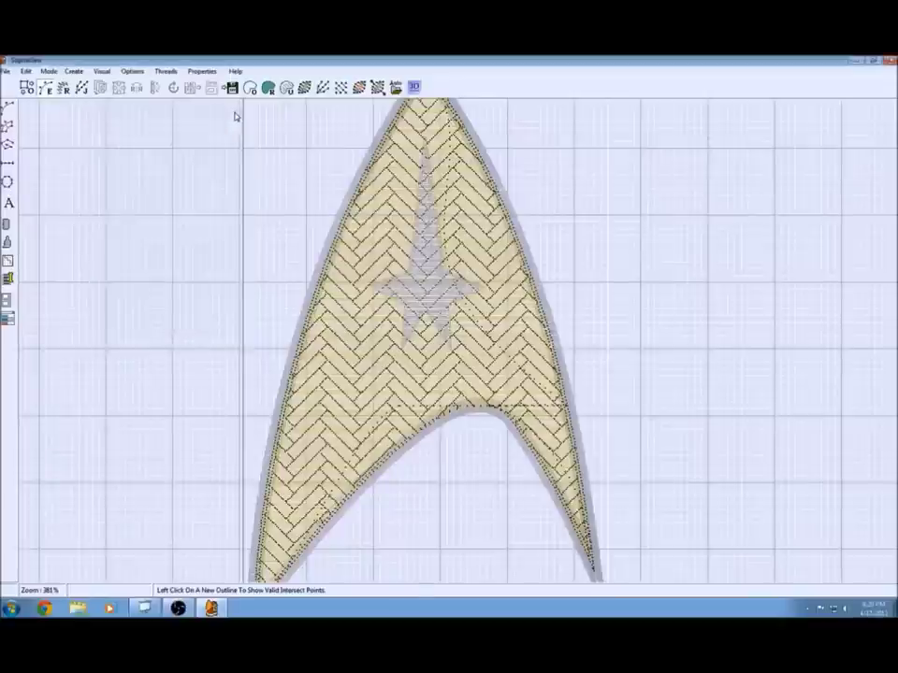
- Set the star region's stitch colour to 1006 Black, Diamond in Region Properties
left_click(420, 251)
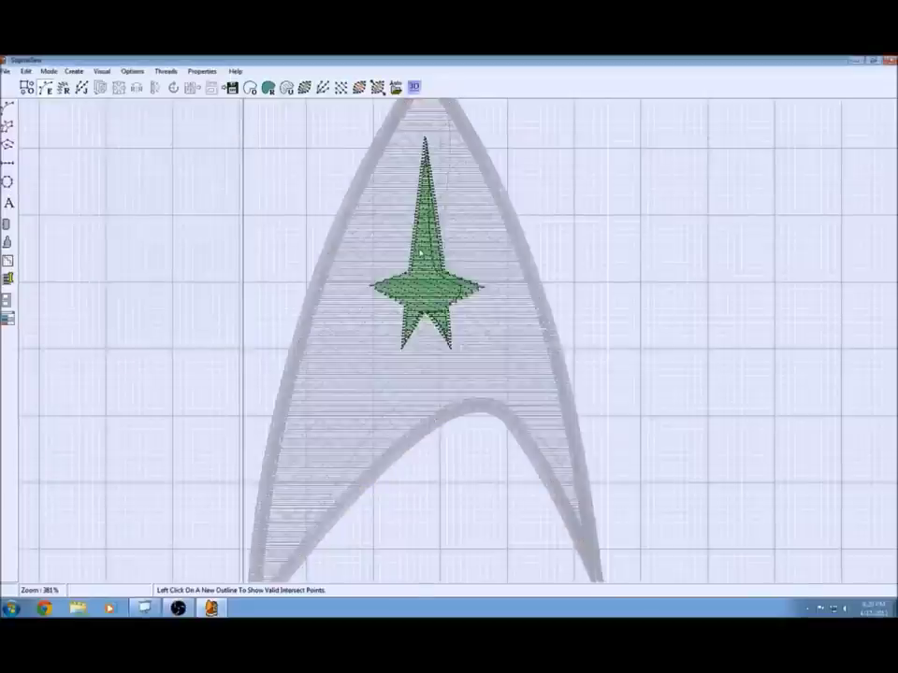
right_click(420, 251)
left_click(458, 256)
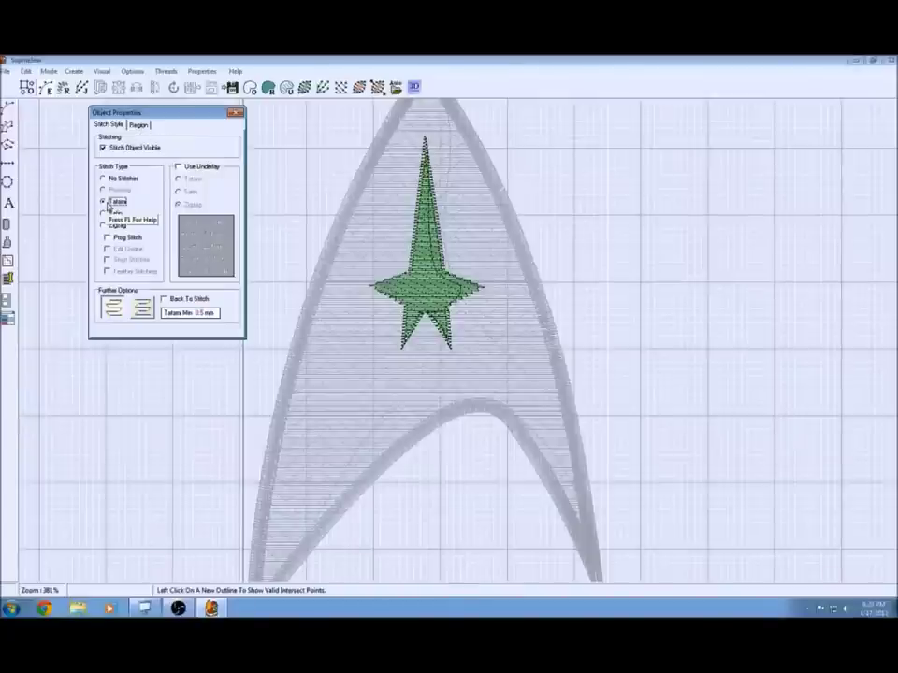
left_click(137, 124)
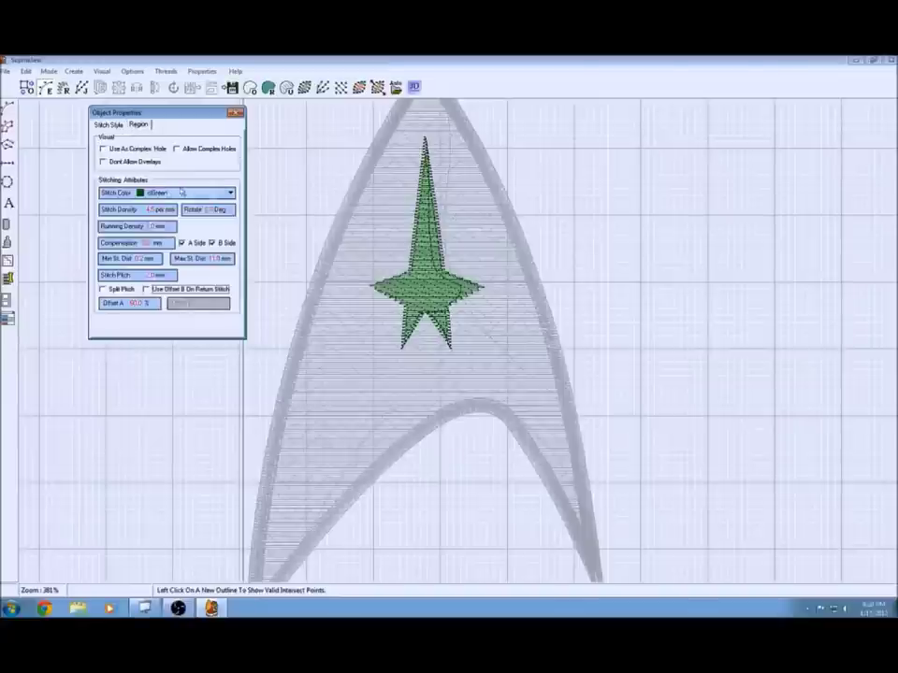
left_click(229, 194)
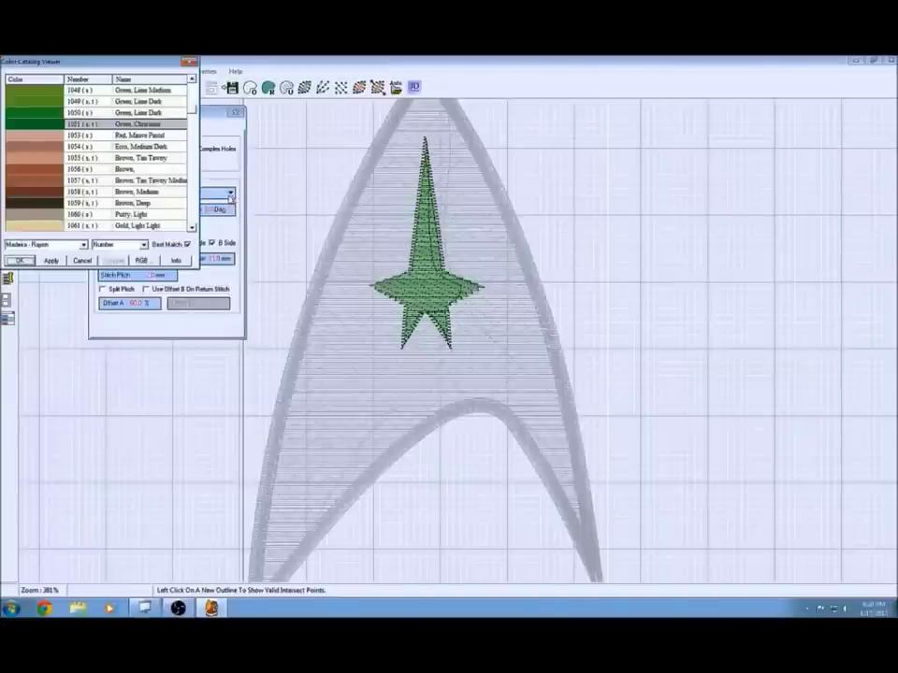
scroll(177, 146, "up", 7)
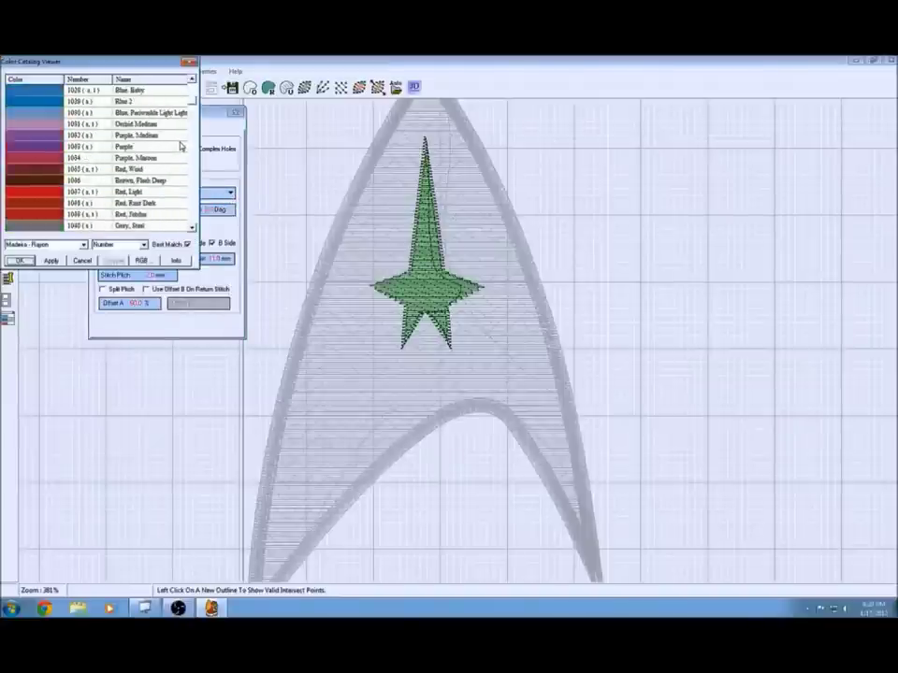
scroll(181, 146, "up", 8)
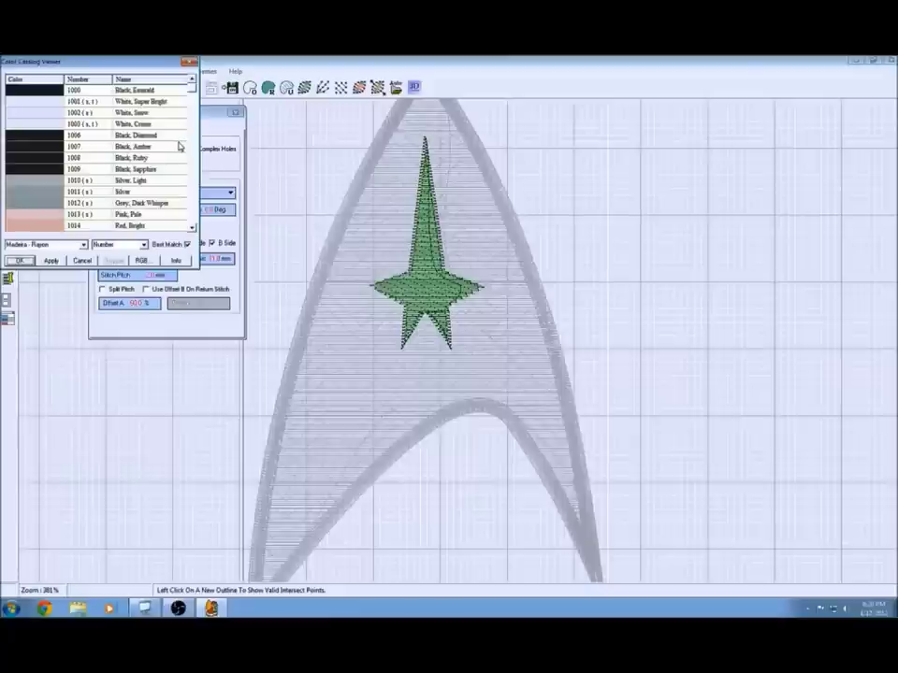
left_click(46, 138)
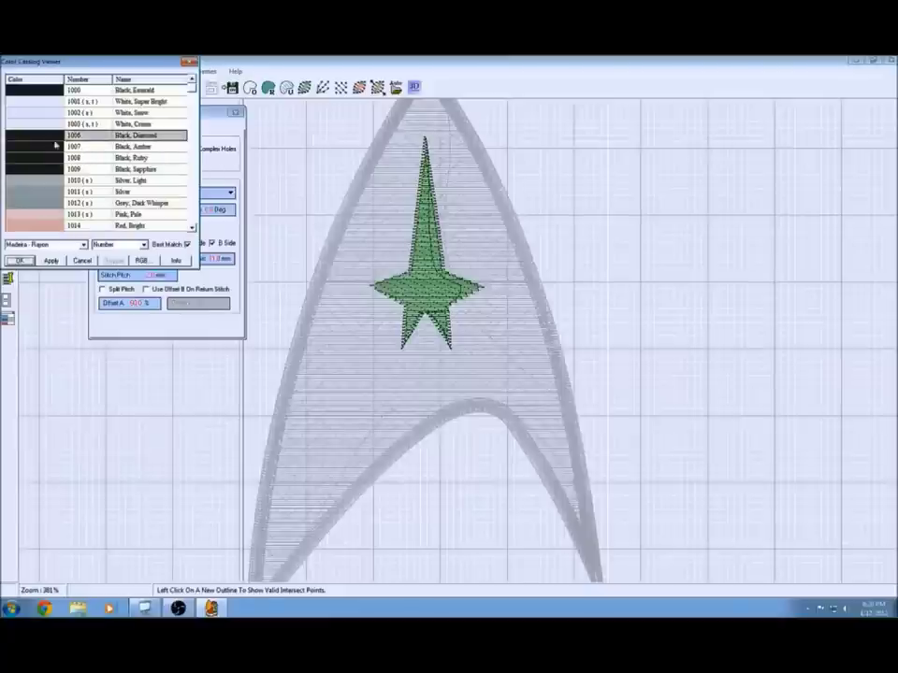
left_click(50, 260)
left_click(18, 260)
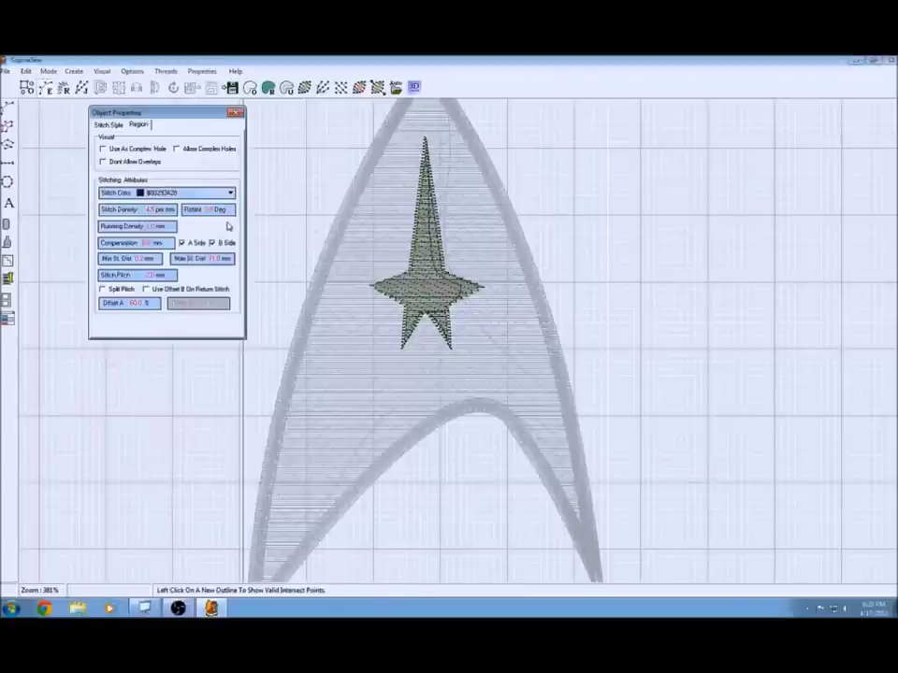
- Tick Use As Complex Hole for the star and close its properties
left_click(104, 150)
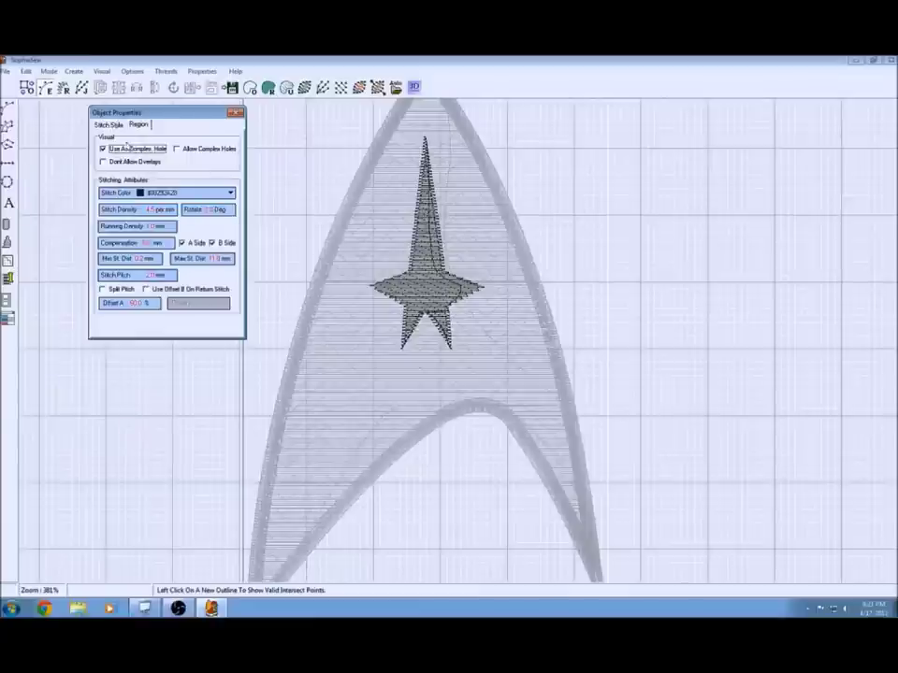
left_click(109, 126)
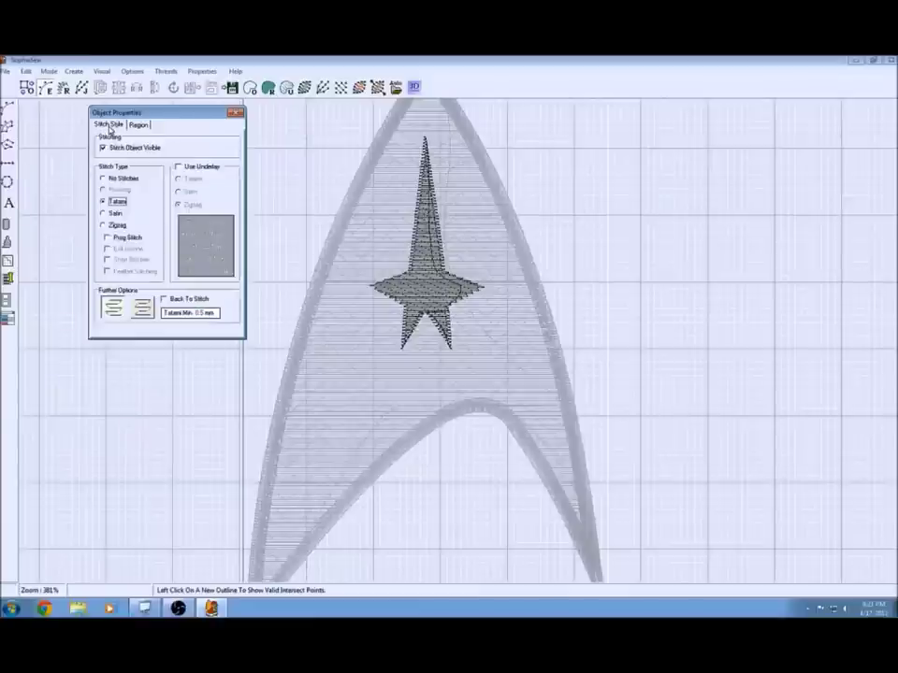
left_click(236, 113)
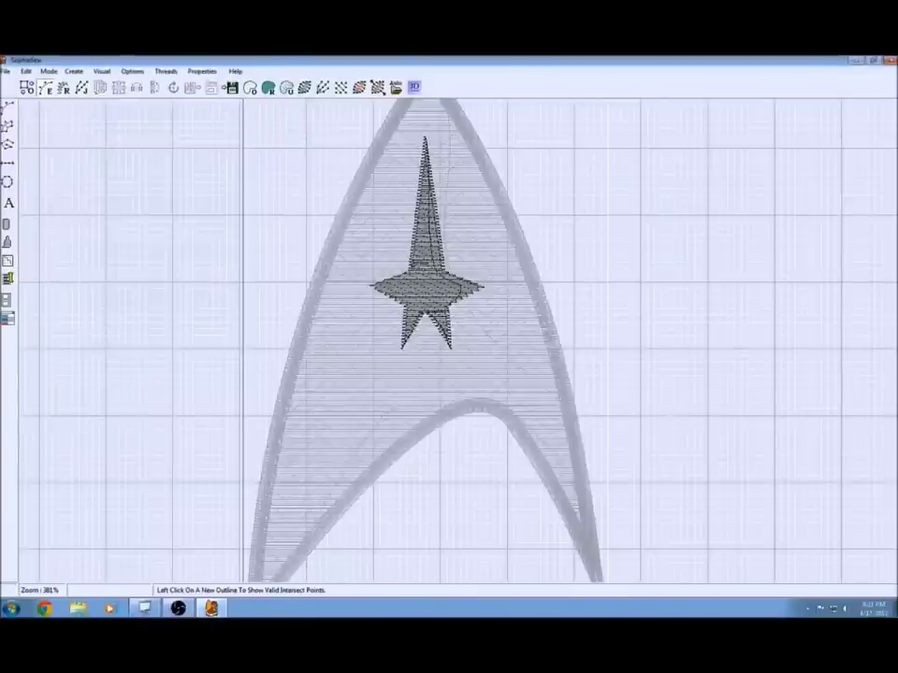
- Set the star outline's stitch type to No Stitches, close its properties, and deselect the star
right_click(411, 260)
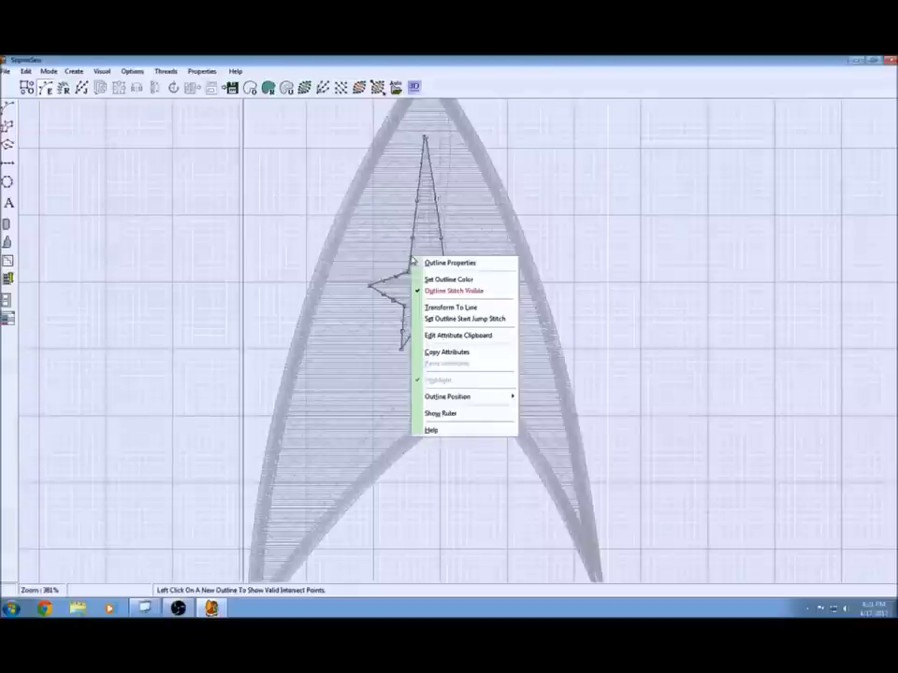
left_click(461, 262)
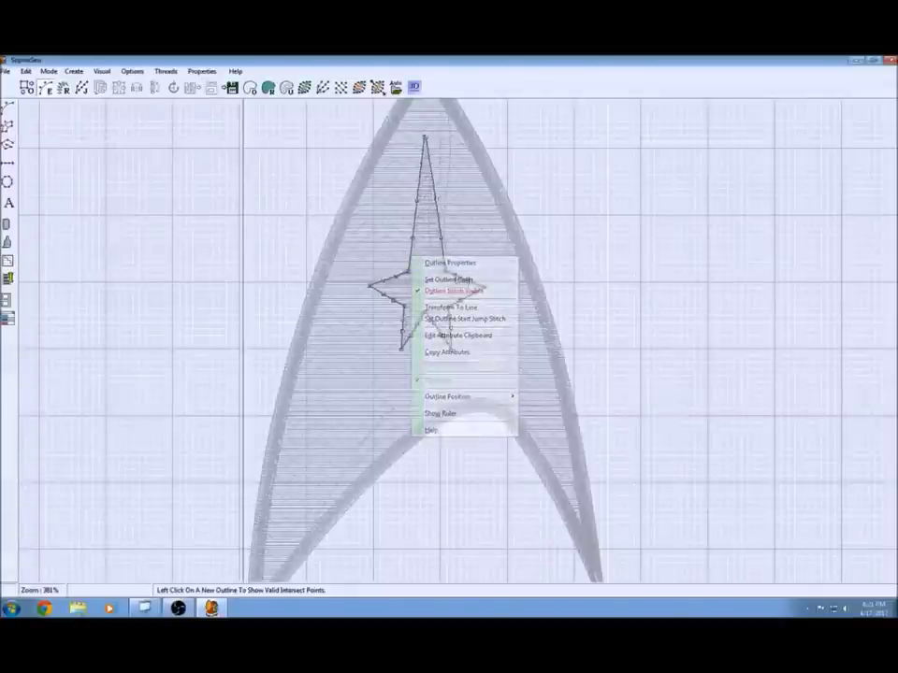
right_click(458, 279)
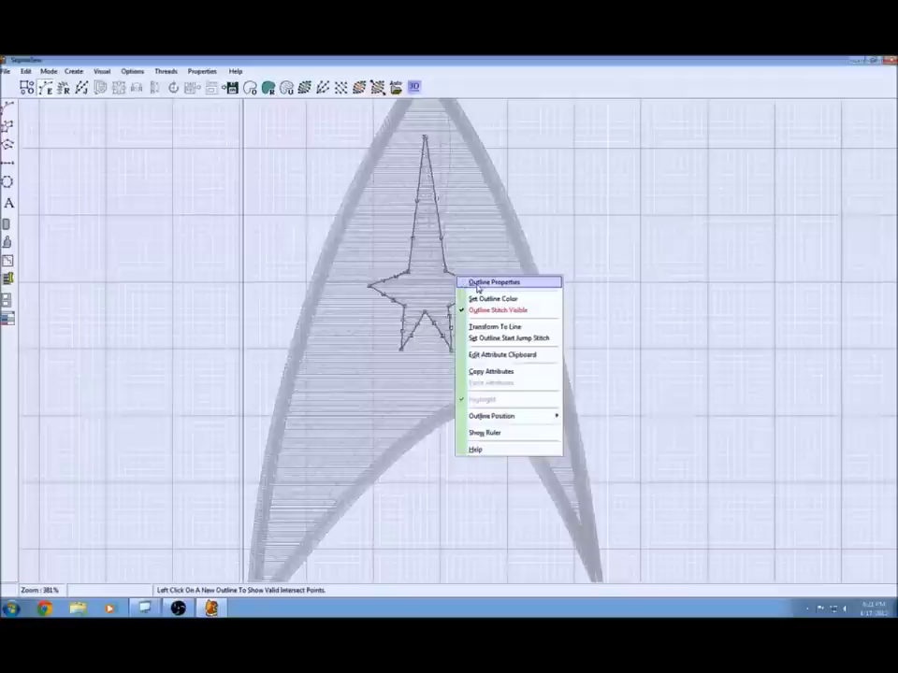
left_click(477, 282)
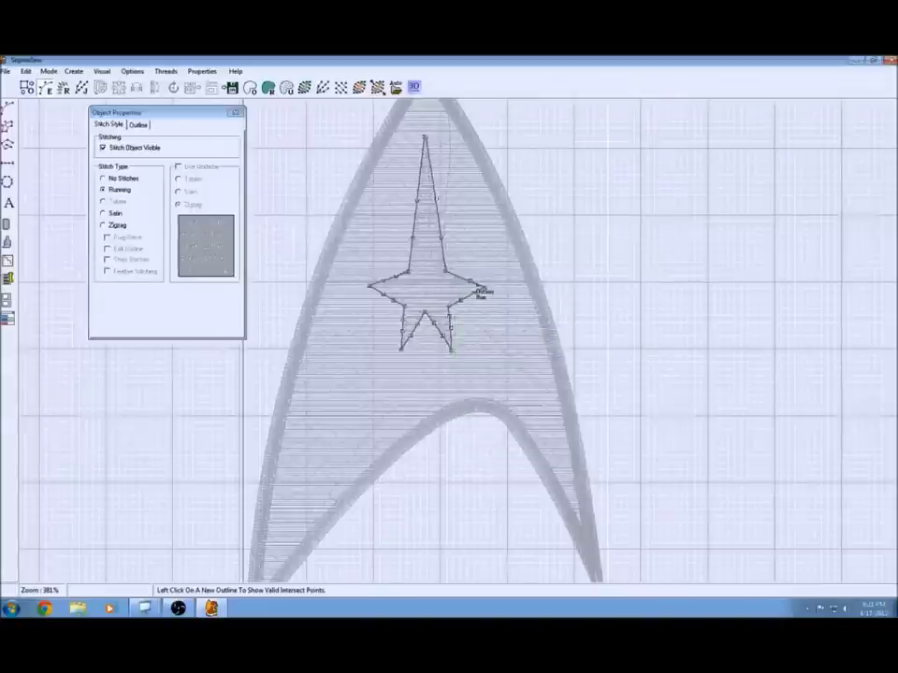
left_click(207, 182)
left_click(105, 189)
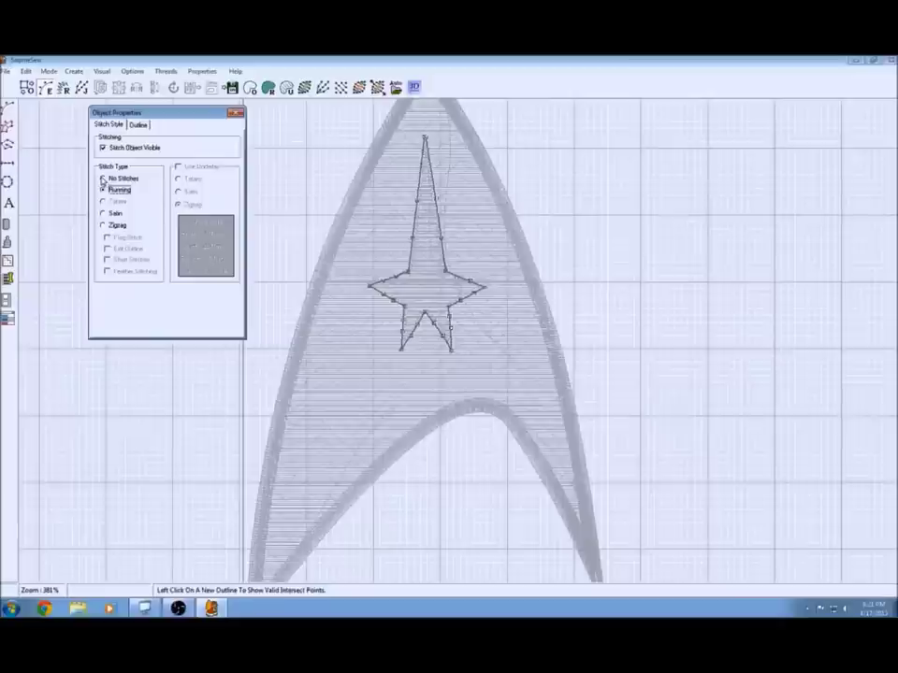
left_click(103, 179)
left_click(409, 276)
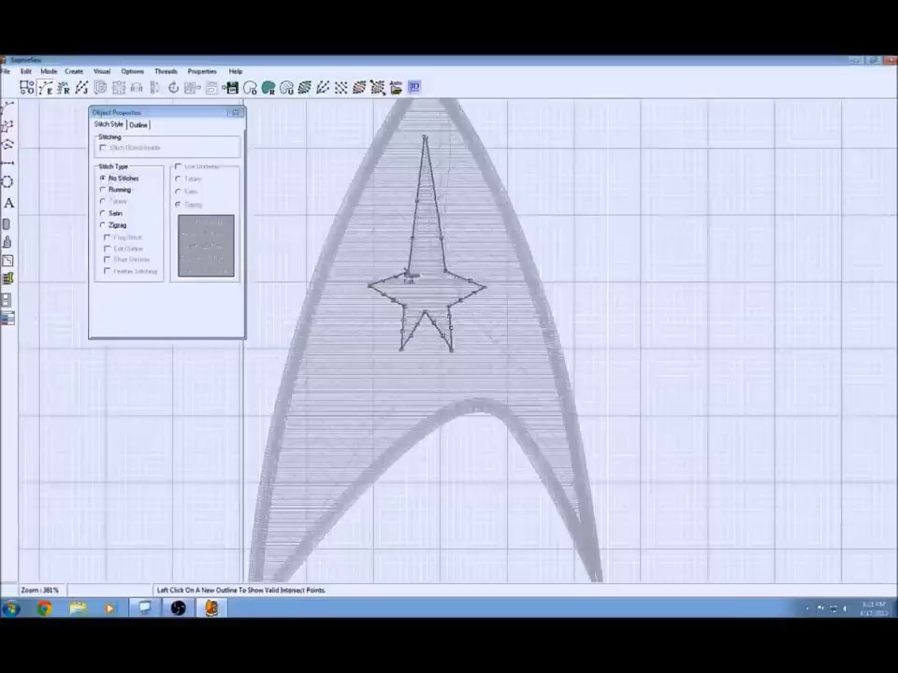
left_click(190, 162)
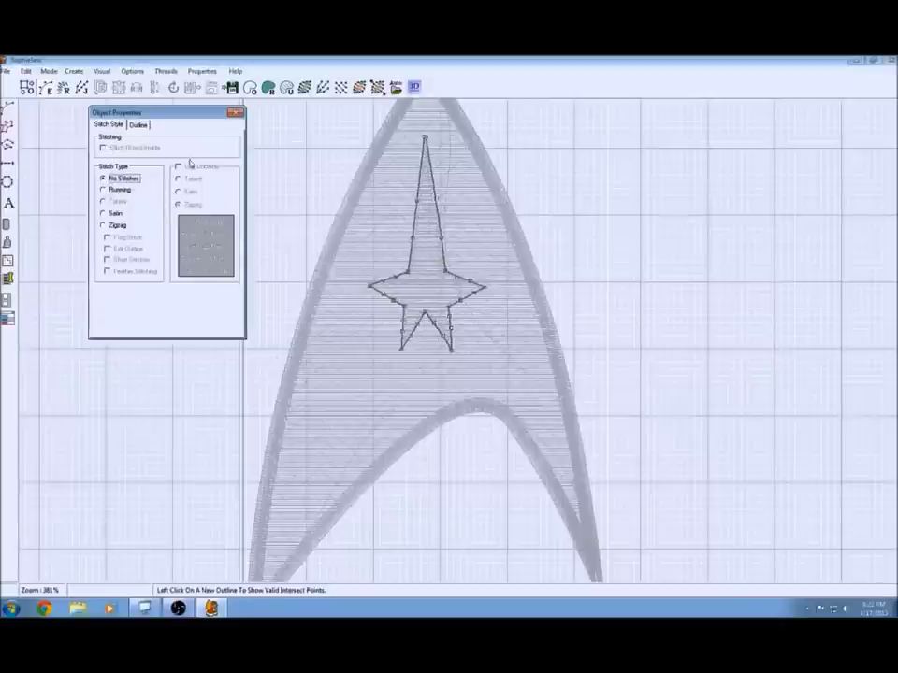
left_click(141, 125)
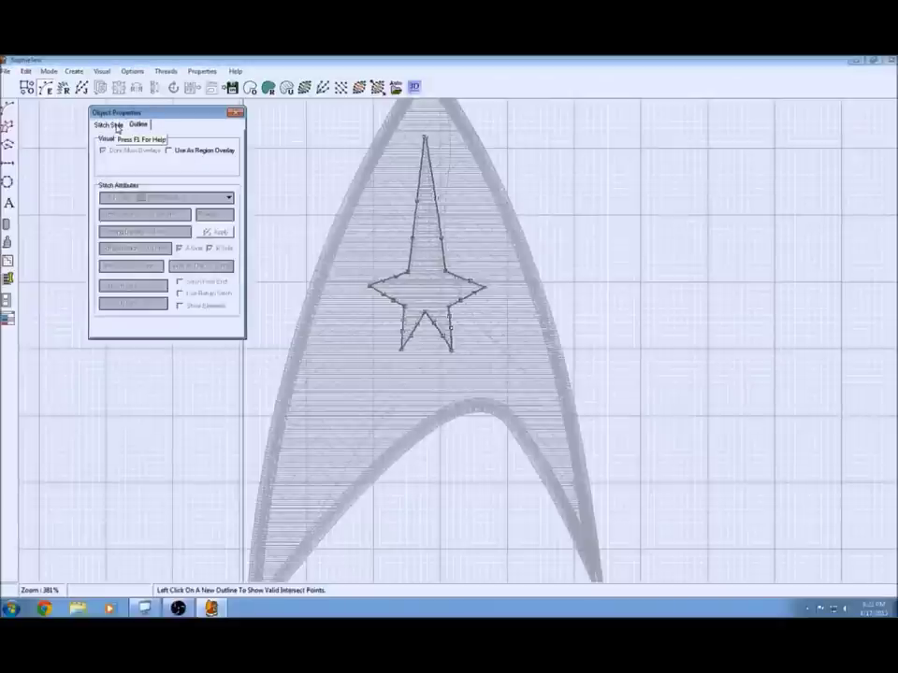
left_click(110, 125)
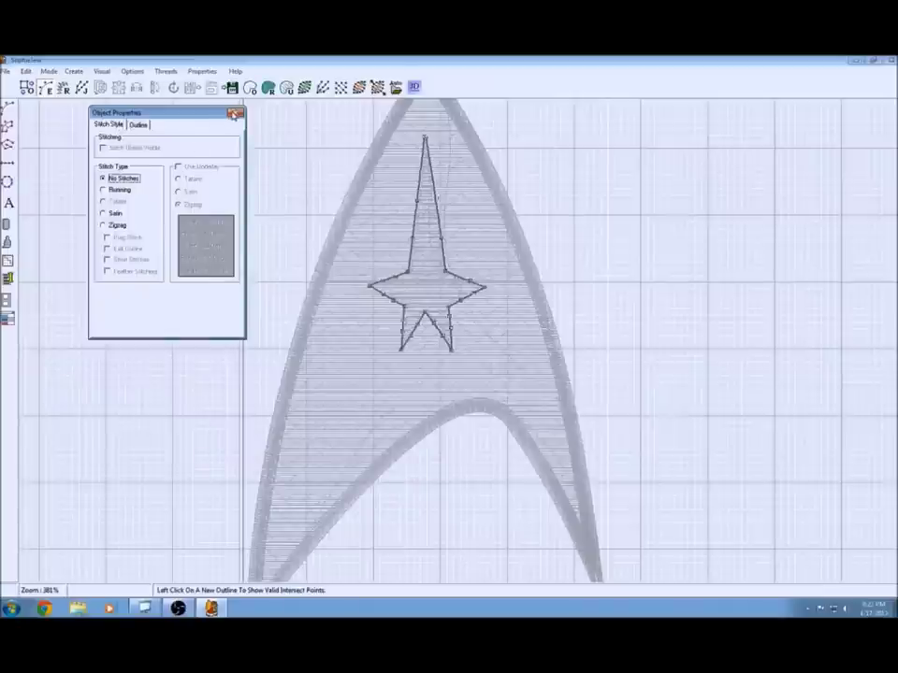
left_click(237, 113)
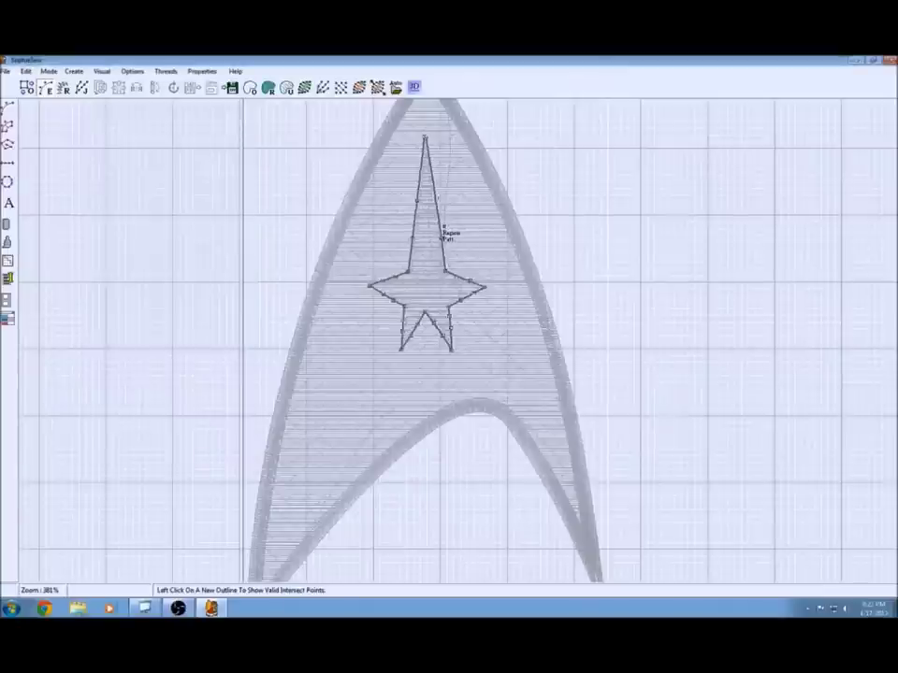
left_click(447, 233)
- Preview the emblem in 3D, exit the preview, and zoom out to see the whole emblem
left_click(414, 88)
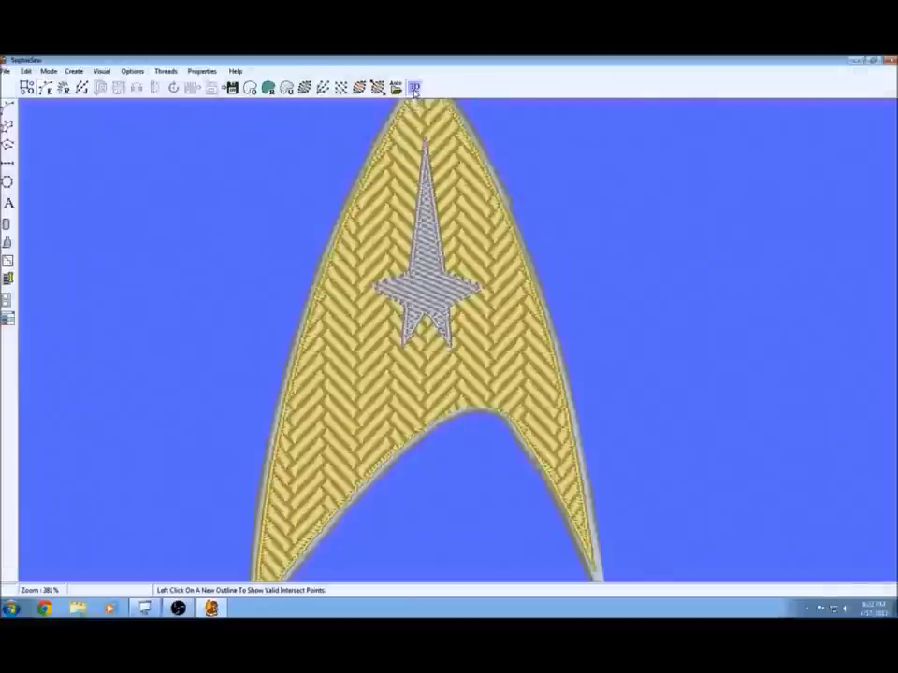
left_click(414, 88)
scroll(281, 237, "down", 2)
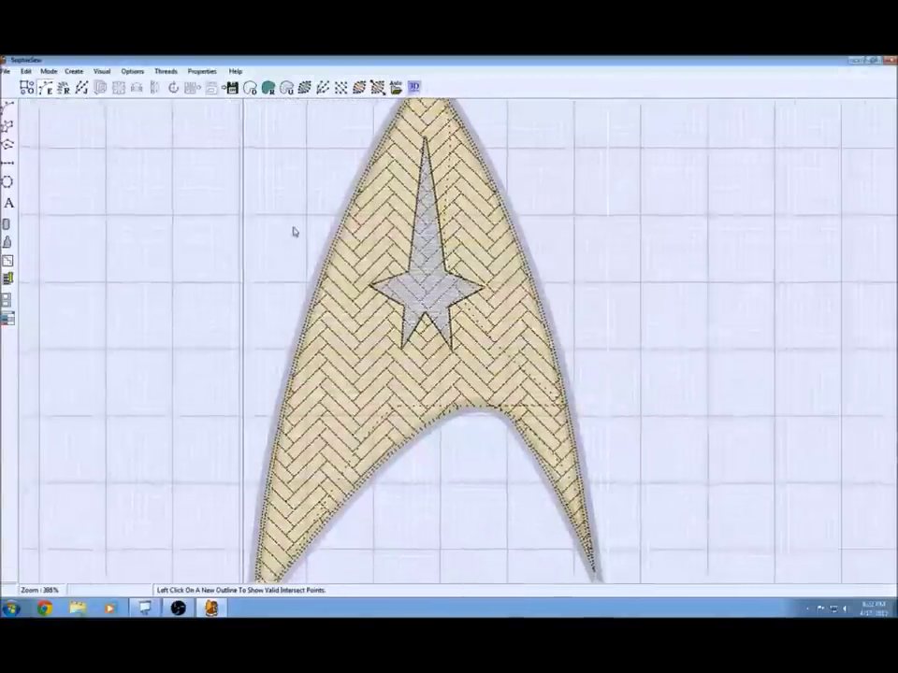
scroll(293, 231, "down", 3)
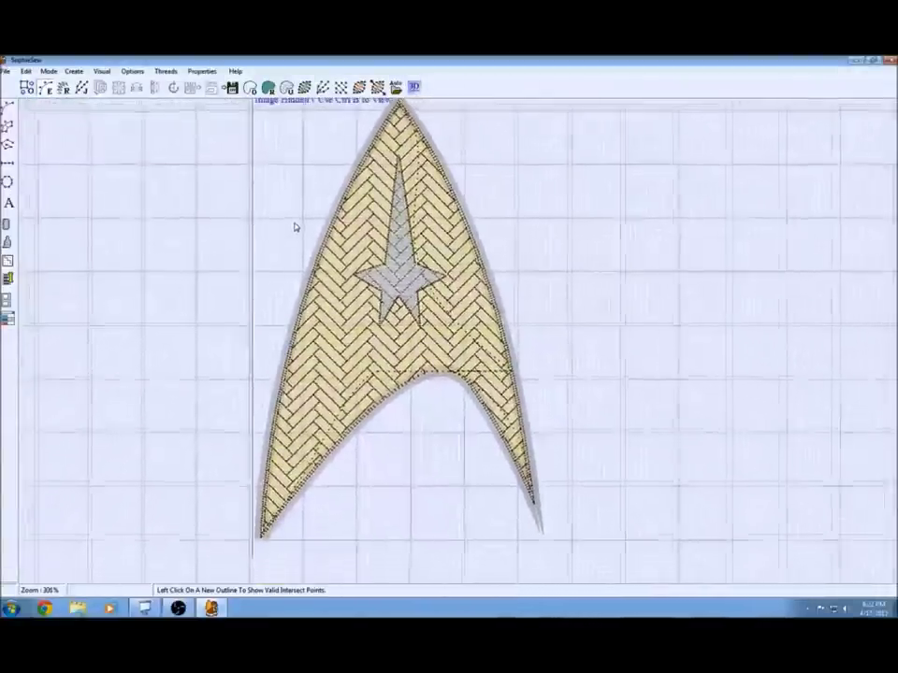
scroll(293, 226, "down", 3)
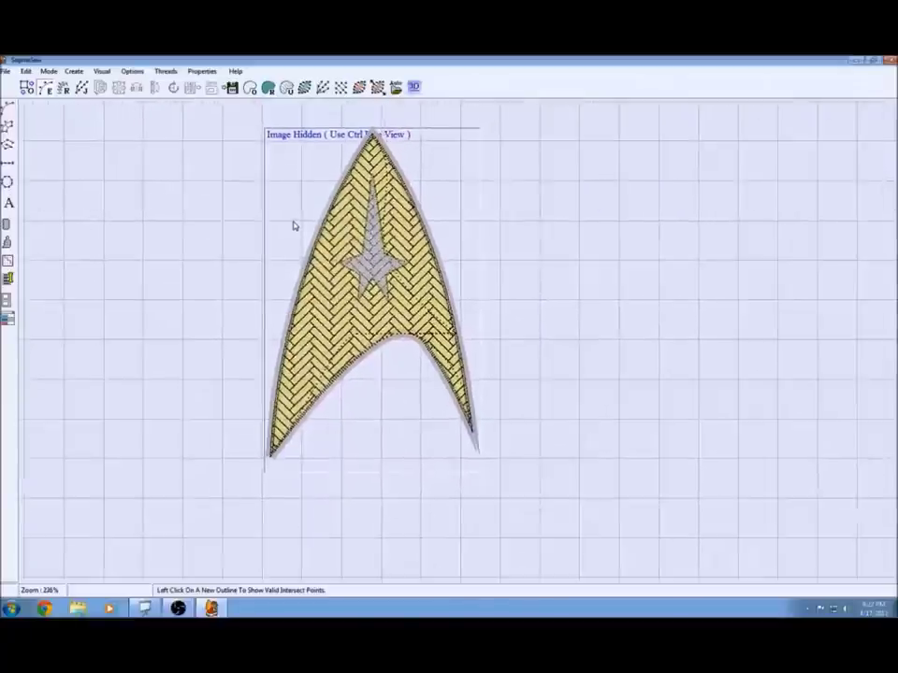
scroll(290, 223, "down", 1)
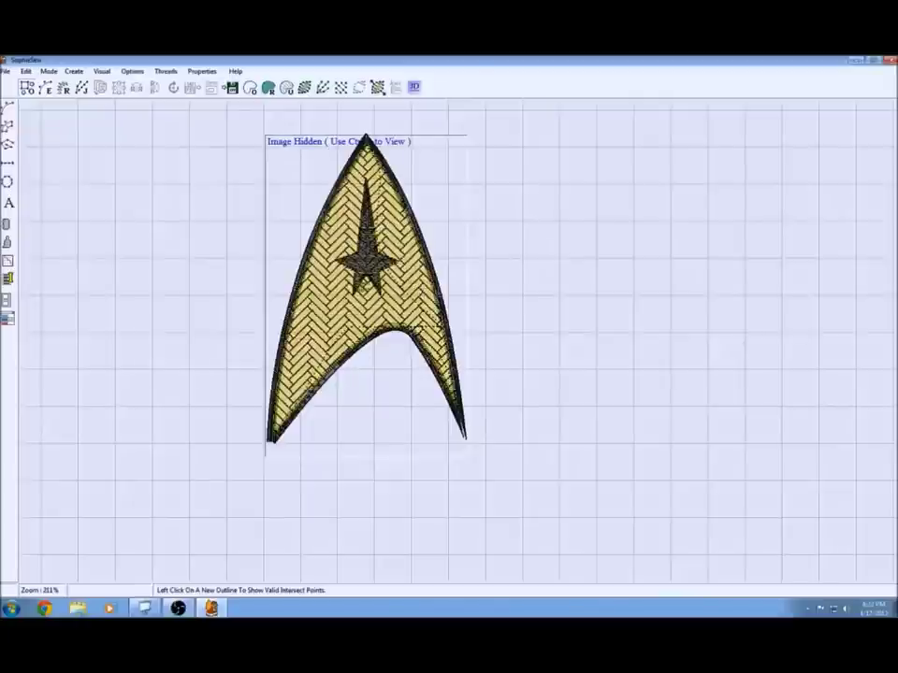
right_click(326, 295)
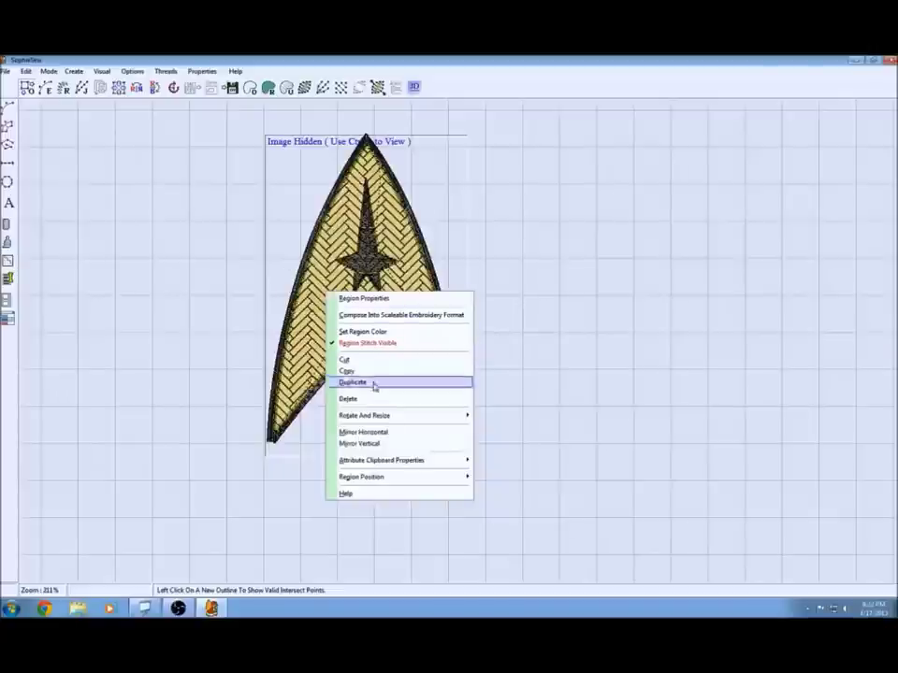
- Send the emblem body to the bottom, then bring the yellow fill region to the top
mouse_move(395, 484)
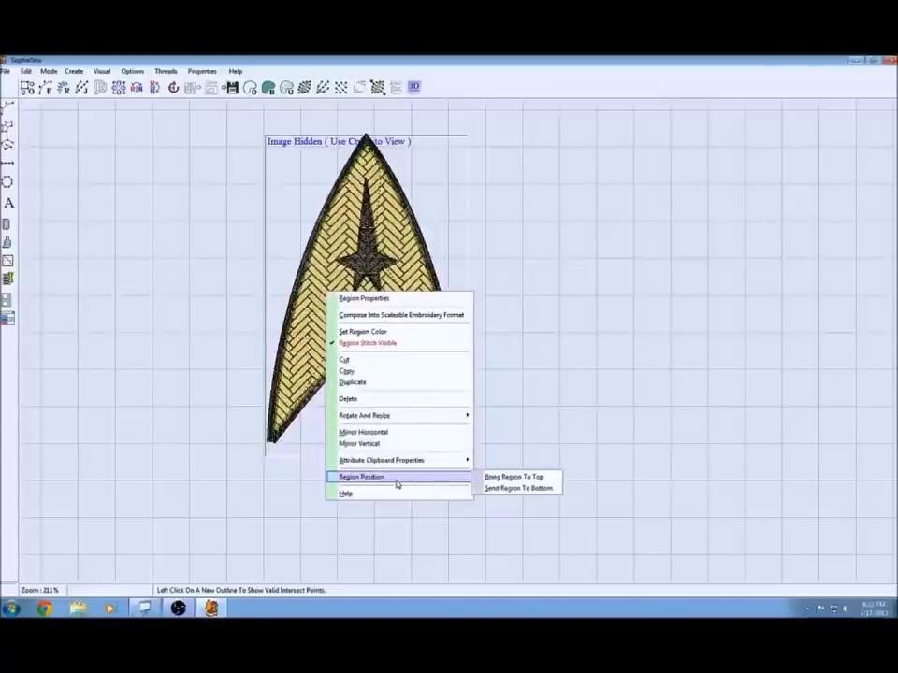
left_click(523, 489)
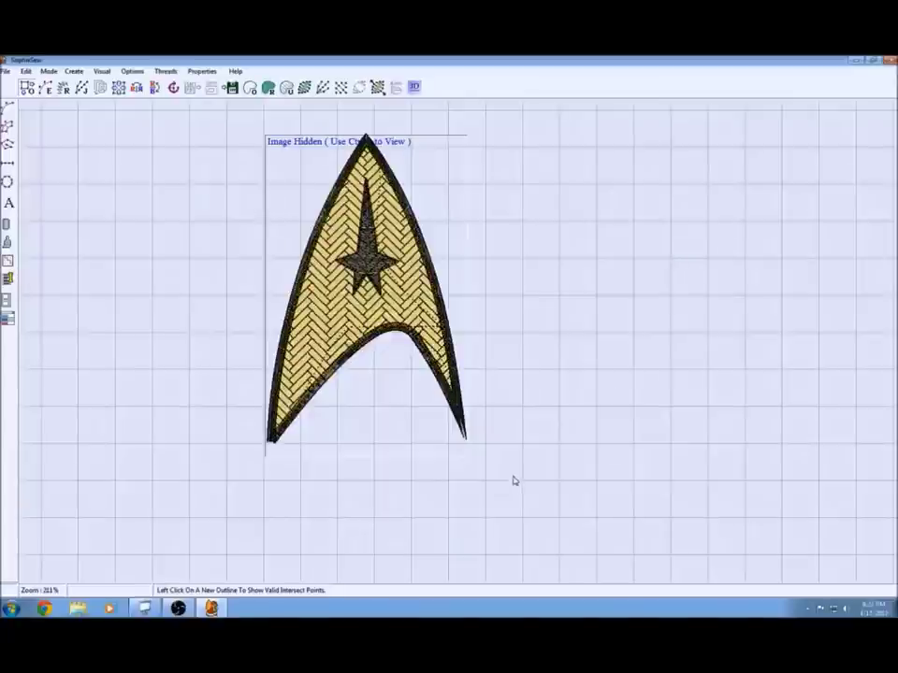
right_click(384, 265)
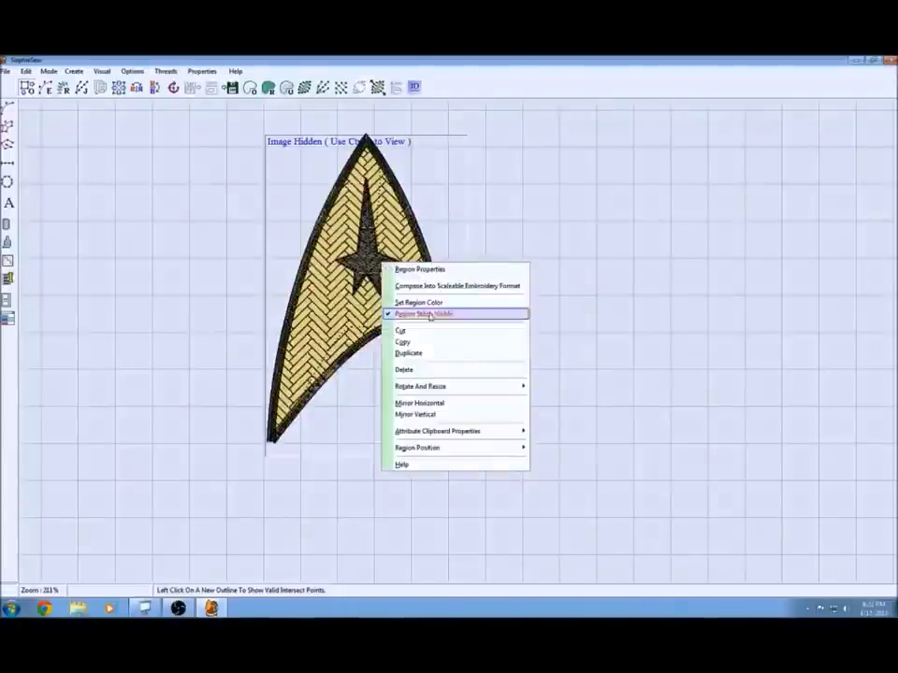
mouse_move(446, 448)
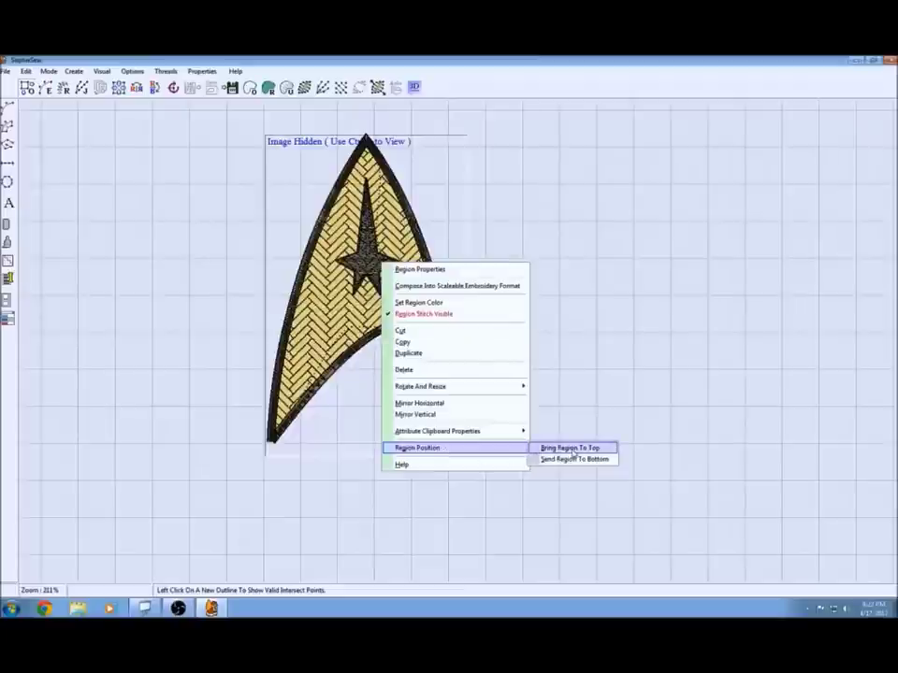
left_click(572, 450)
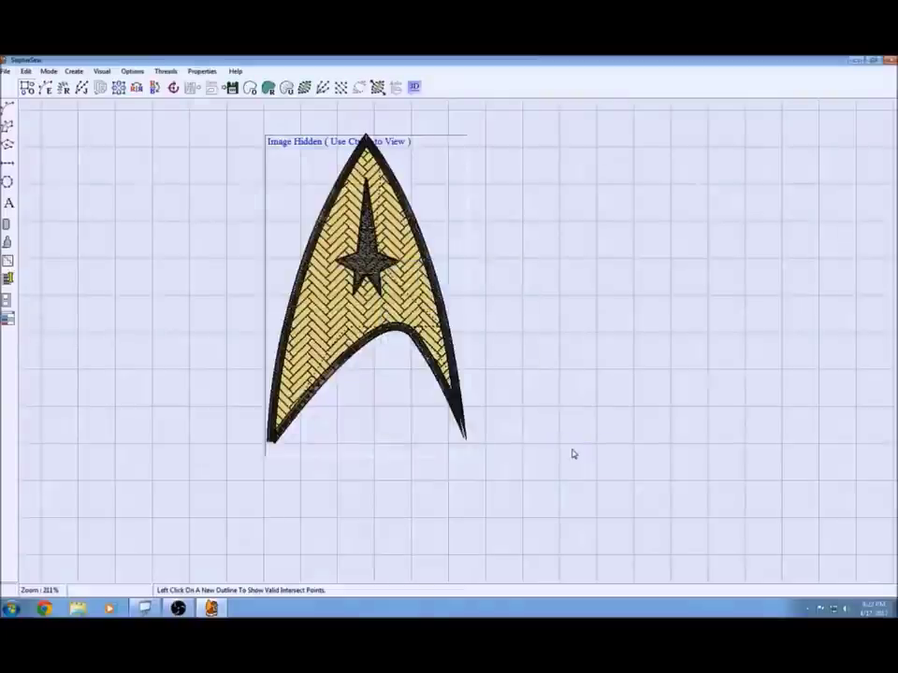
- Bring the black satin border outline to the top of the stitching order
right_click(461, 416)
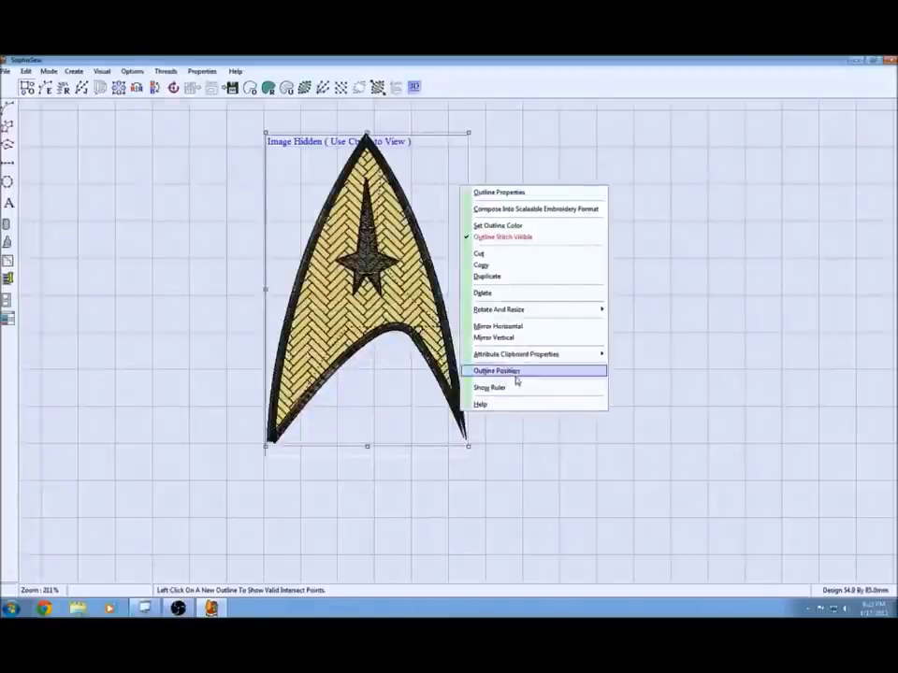
mouse_move(536, 376)
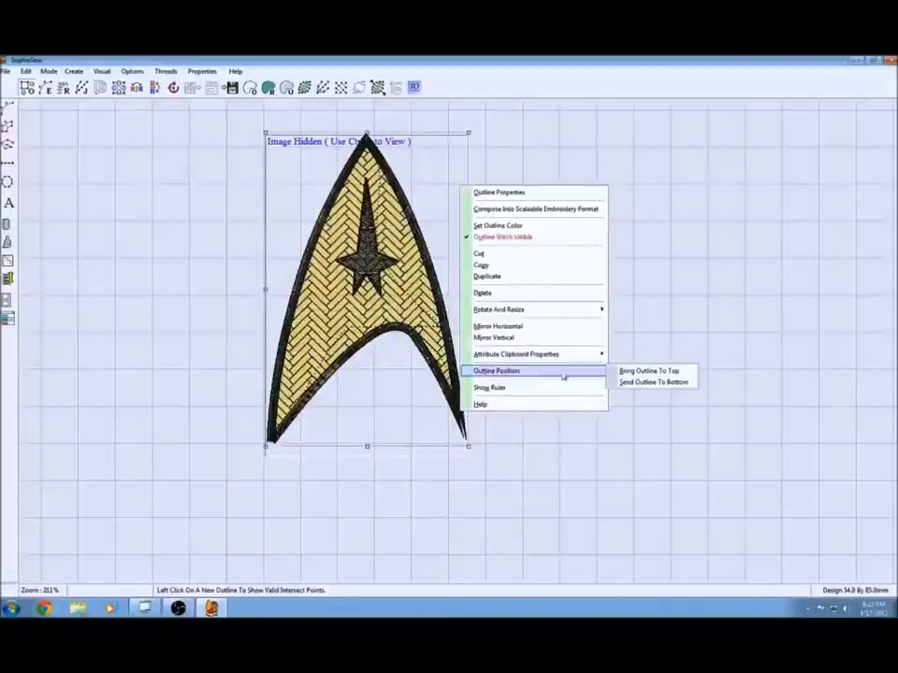
left_click(642, 373)
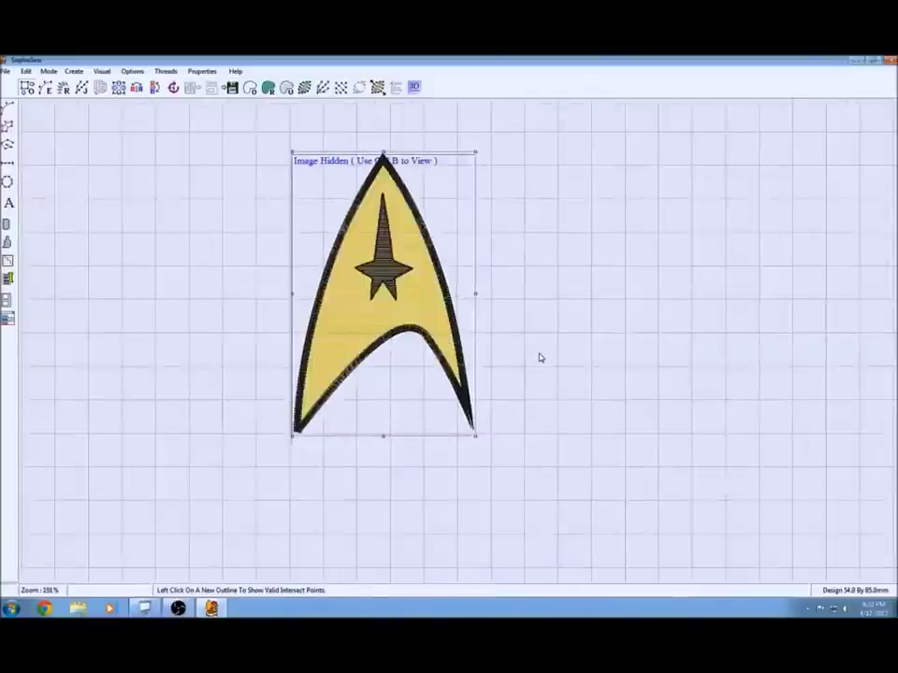
- Zoom out, view the emblem as 3D stitching, then return to the design grid
scroll(540, 357, "down", 5)
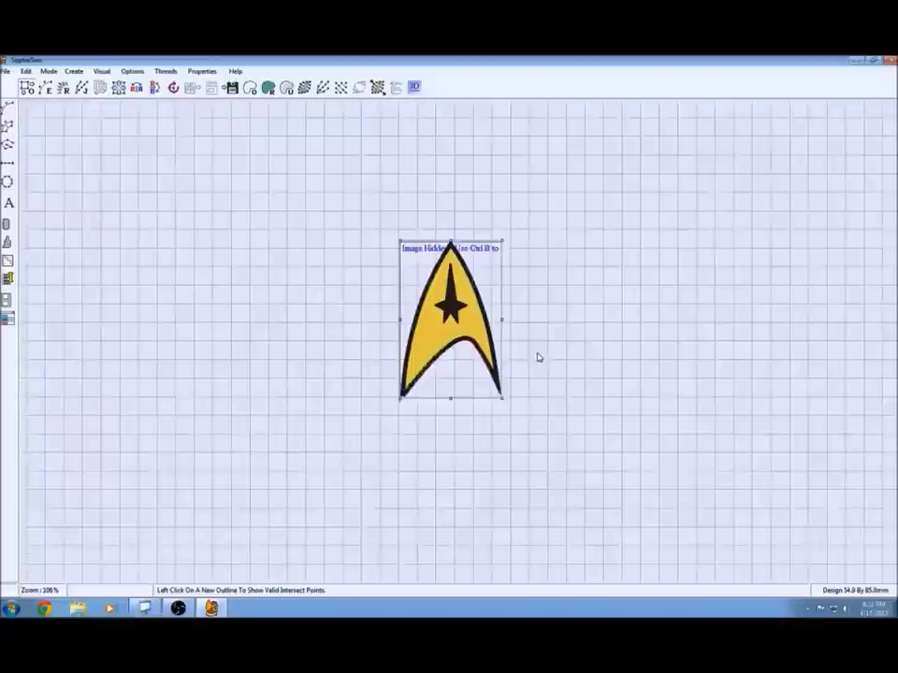
scroll(540, 358, "down", 1)
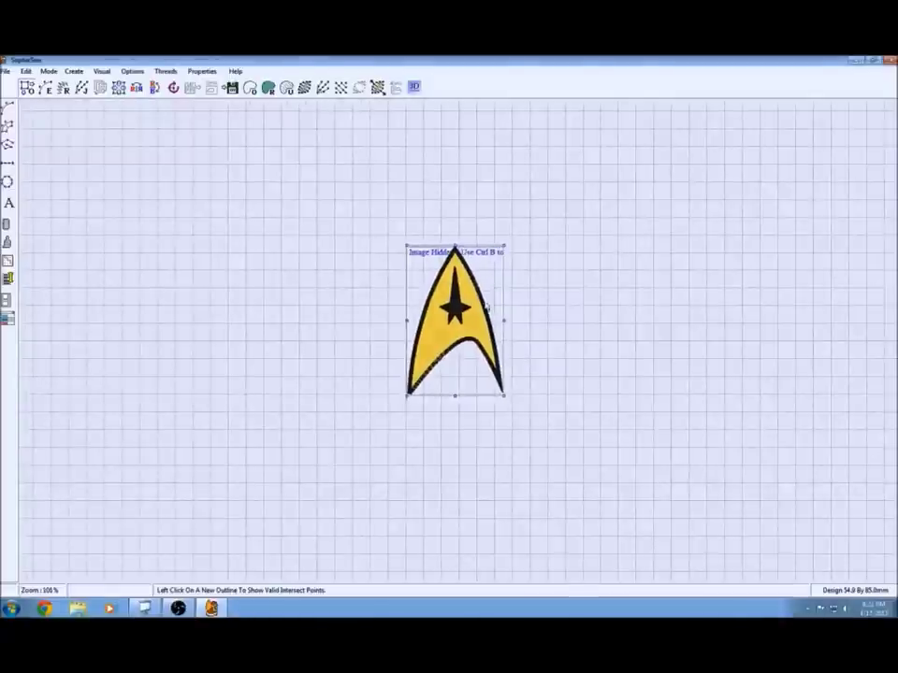
left_click(415, 88)
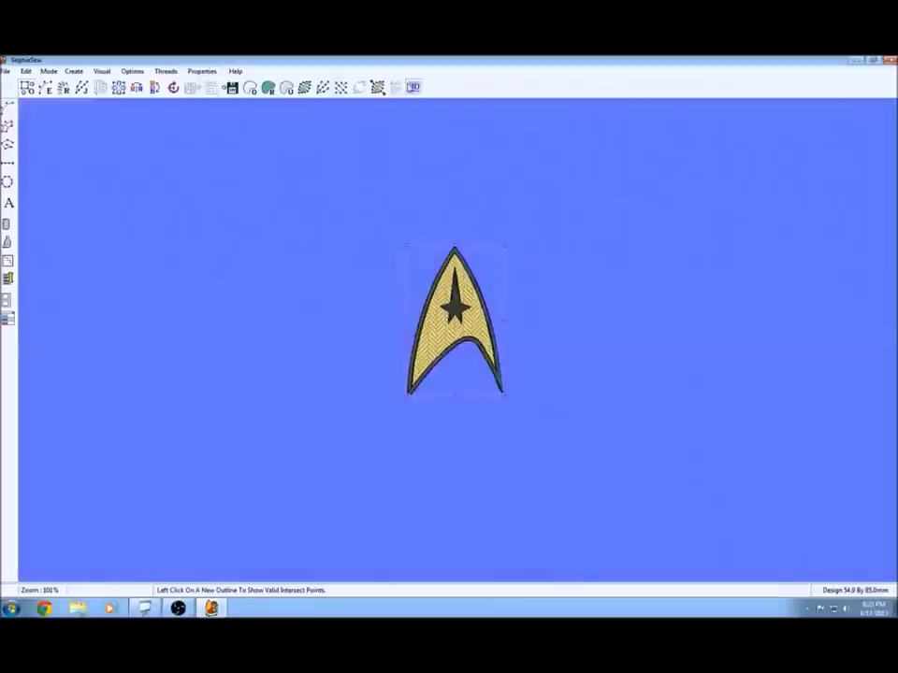
left_click(412, 86)
- Select every emblem outline and region, associate them into one group, and save the design
left_click_drag(567, 212, 283, 441)
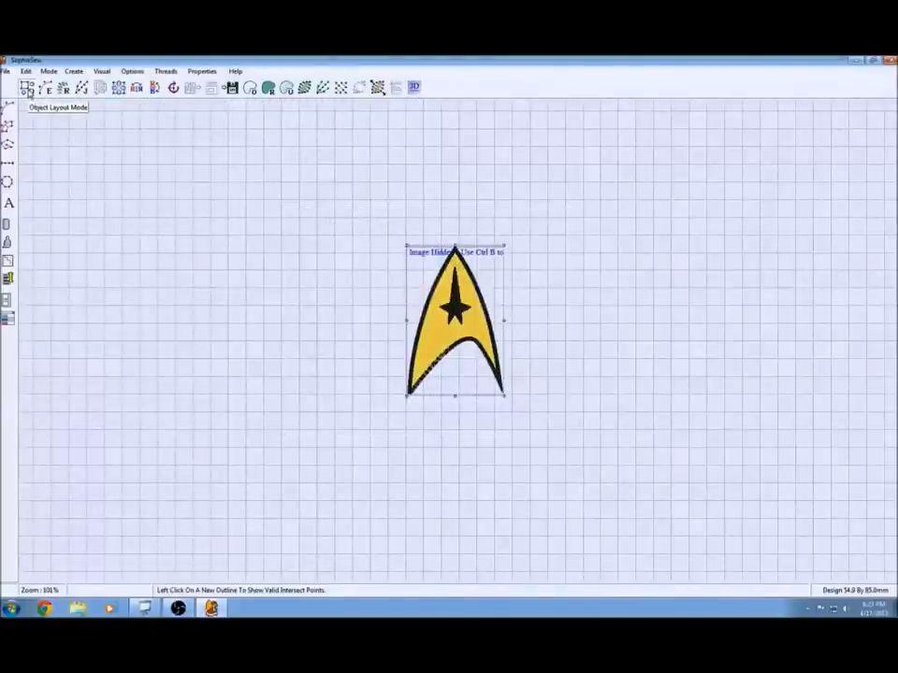
left_click_drag(280, 200, 623, 449)
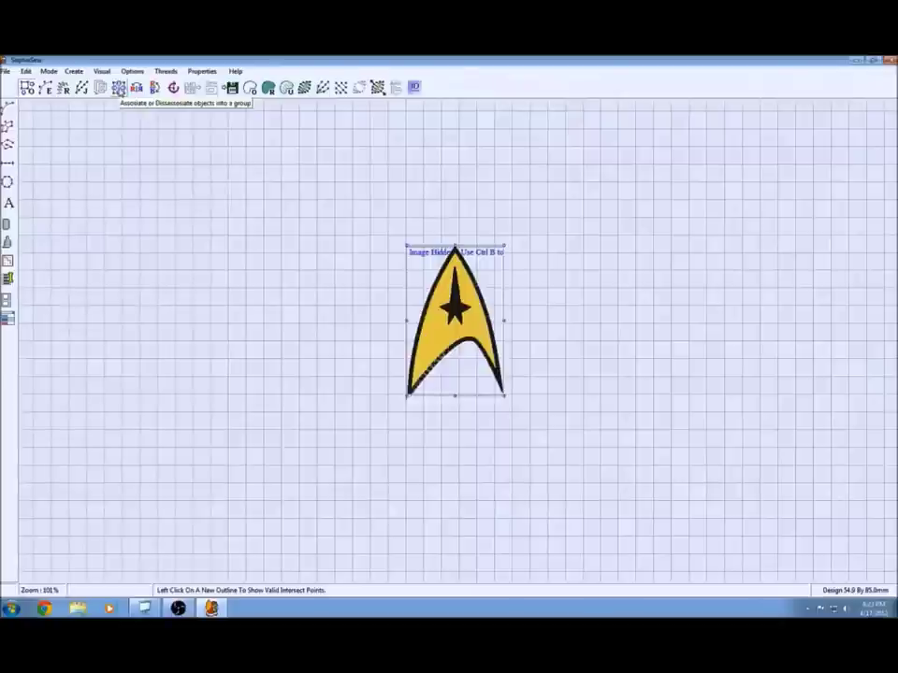
left_click(119, 88)
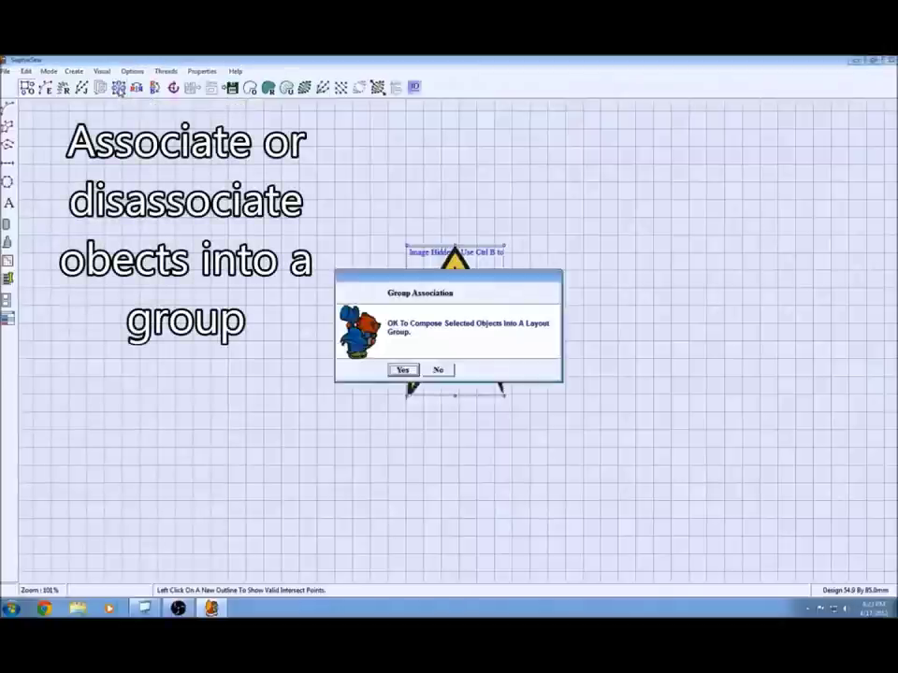
left_click(403, 369)
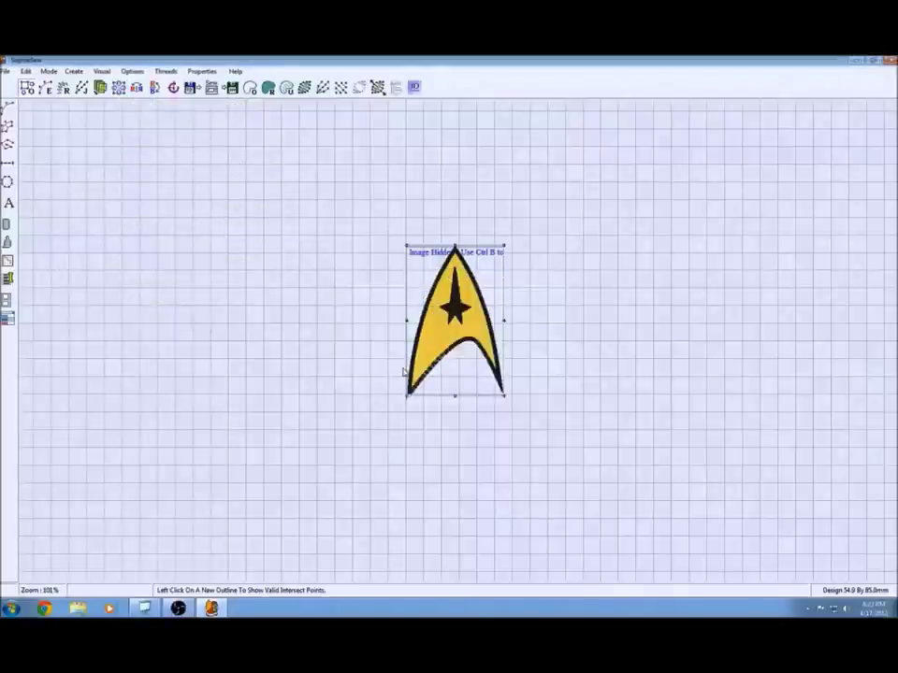
left_click(6, 72)
left_click(19, 116)
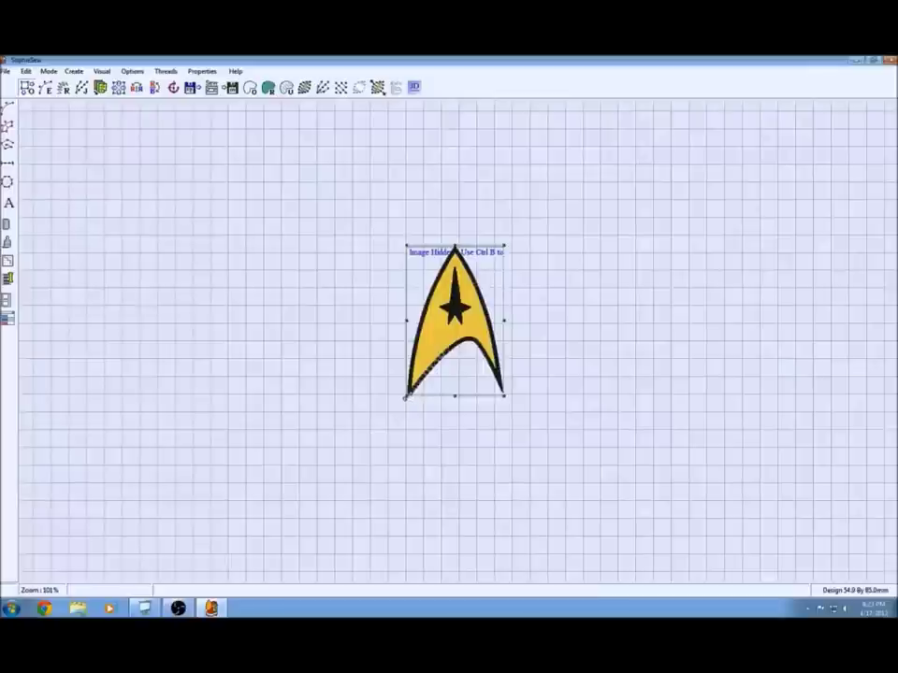
- Resize the grouped emblem proportionally to 38.0 mm high, about 24.5 mm wide (44.7%)
right_click(406, 397)
right_click(412, 376)
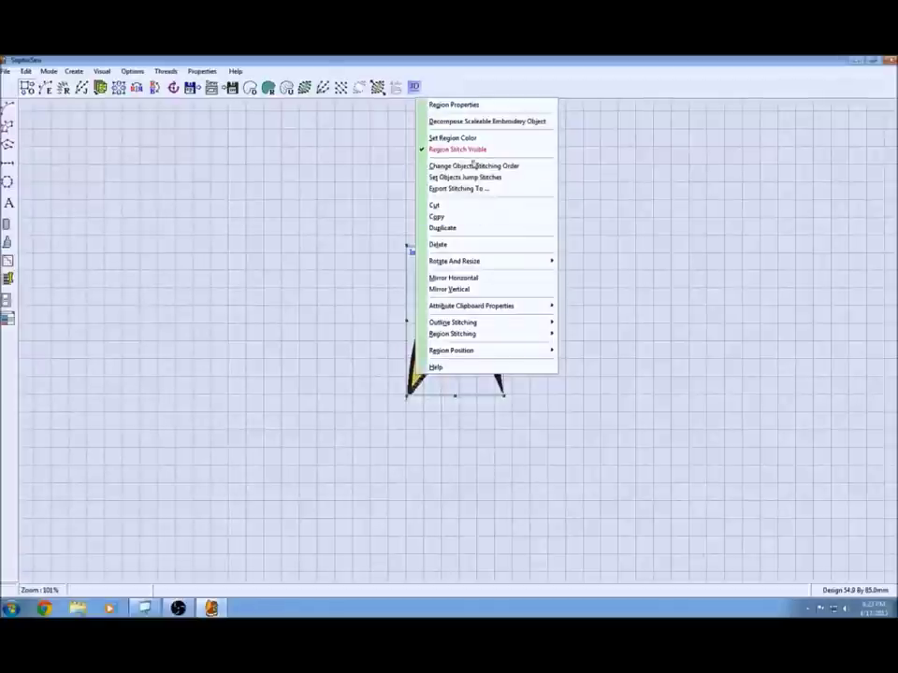
mouse_move(508, 263)
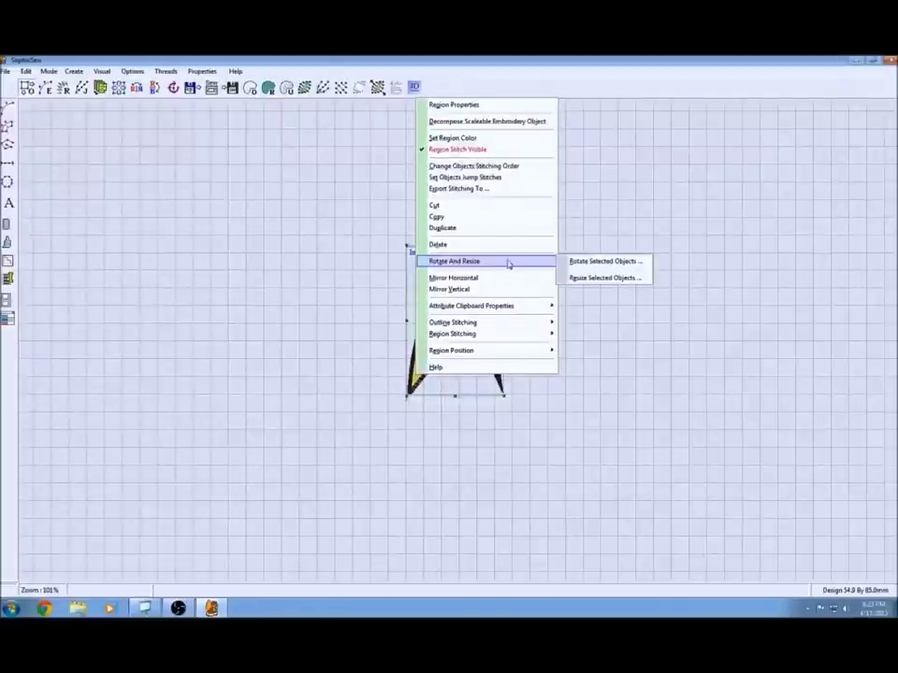
left_click(604, 279)
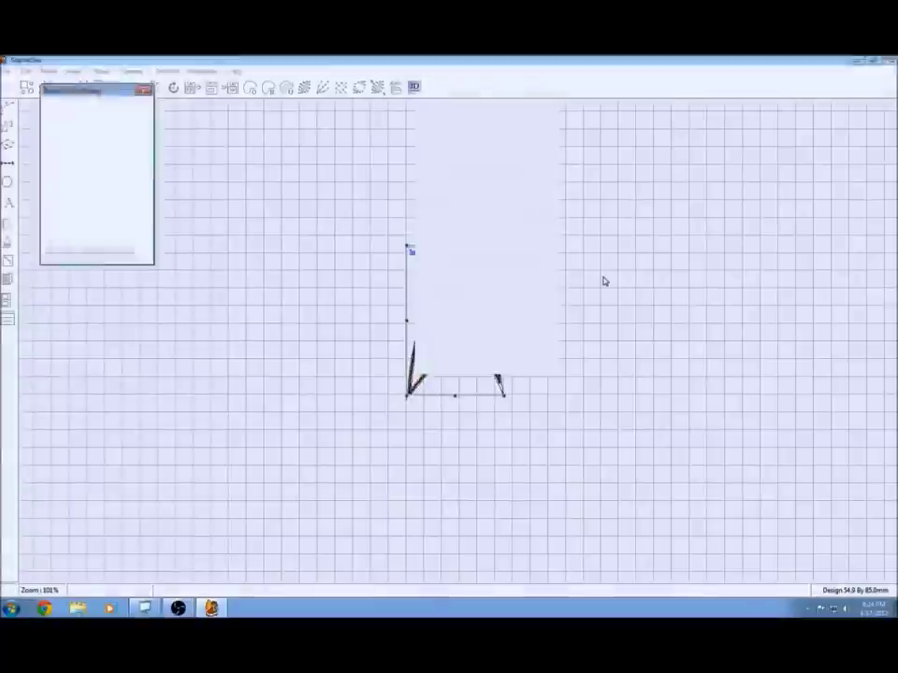
double_click(118, 143)
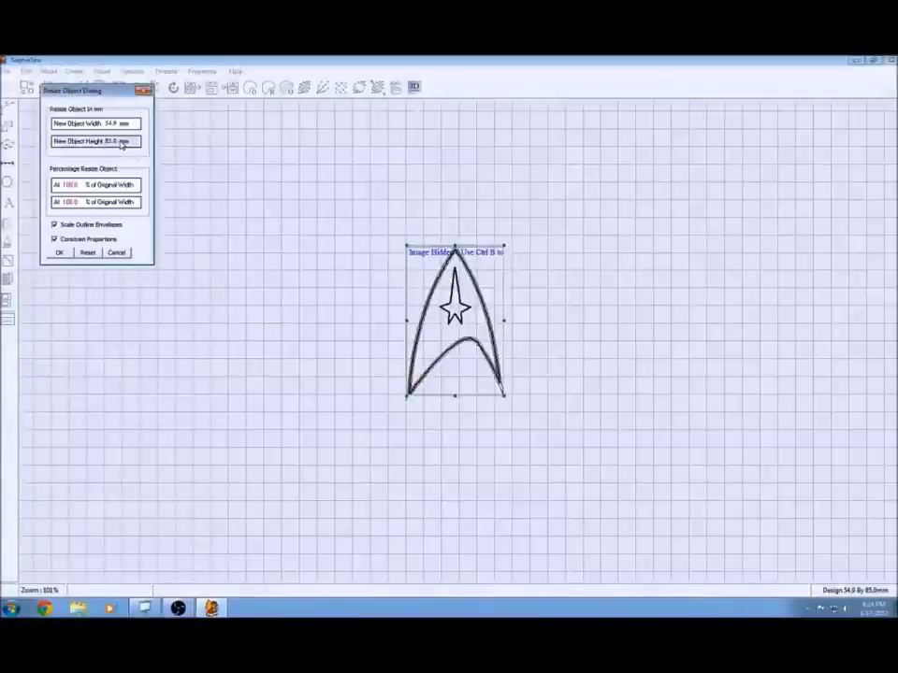
scroll(119, 143, "down", 10)
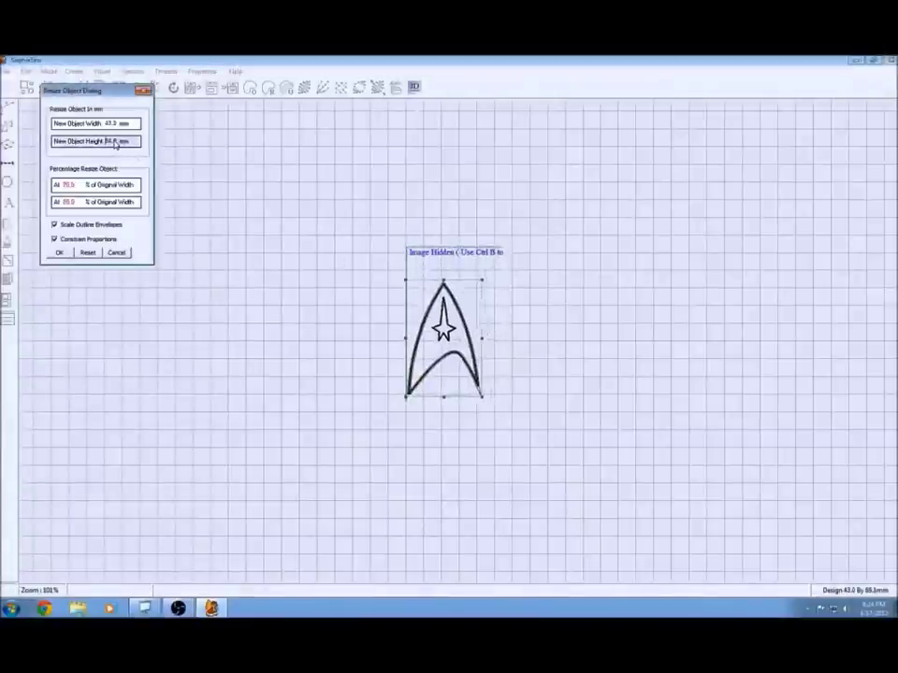
scroll(115, 143, "down", 15)
scroll(115, 143, "down", 4)
scroll(115, 143, "down", 1)
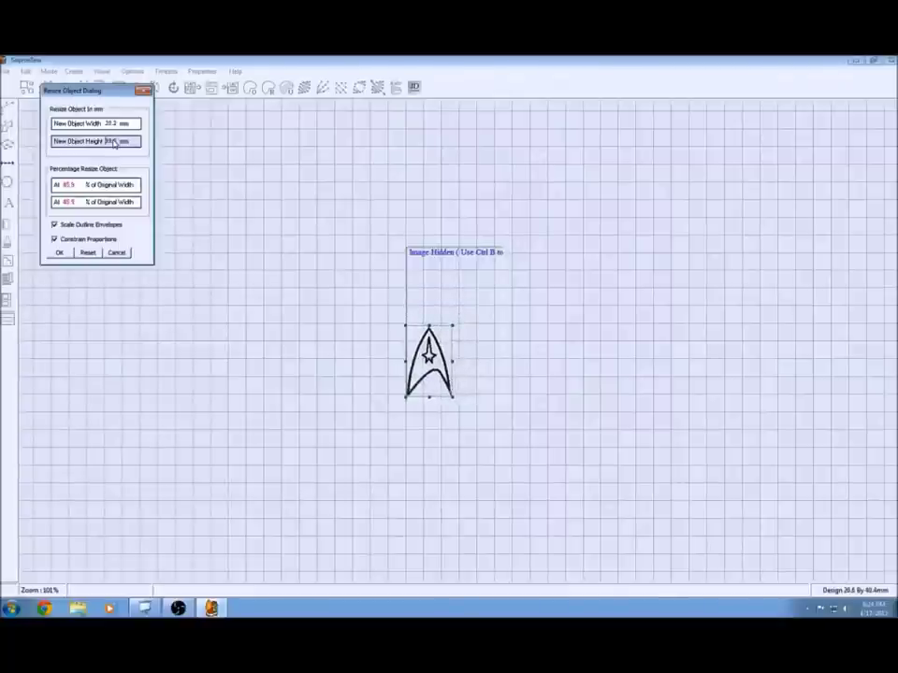
scroll(117, 143, "down", 2)
left_click(285, 355)
left_click(287, 360)
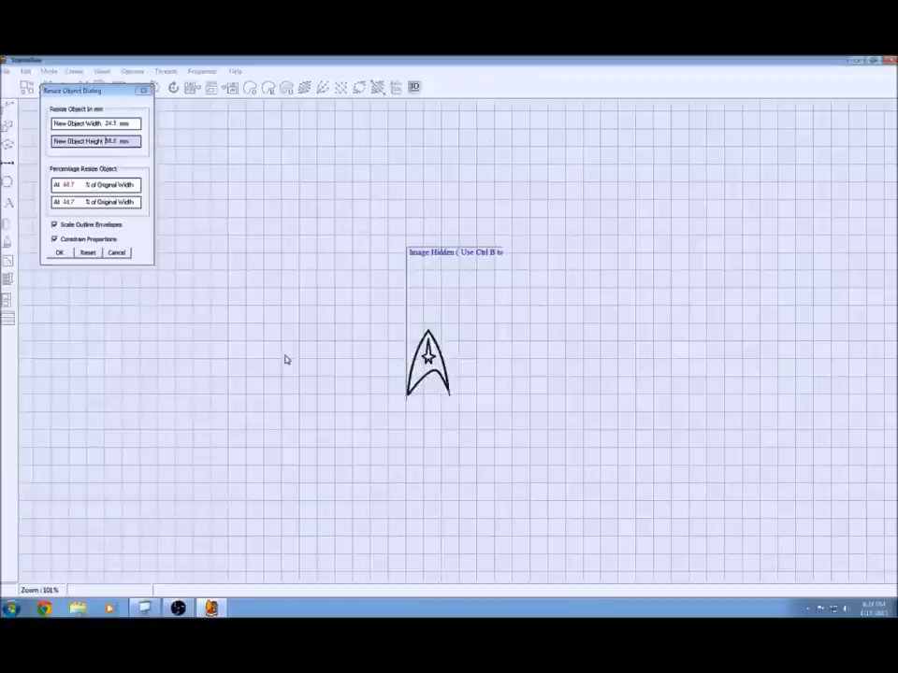
left_click(60, 253)
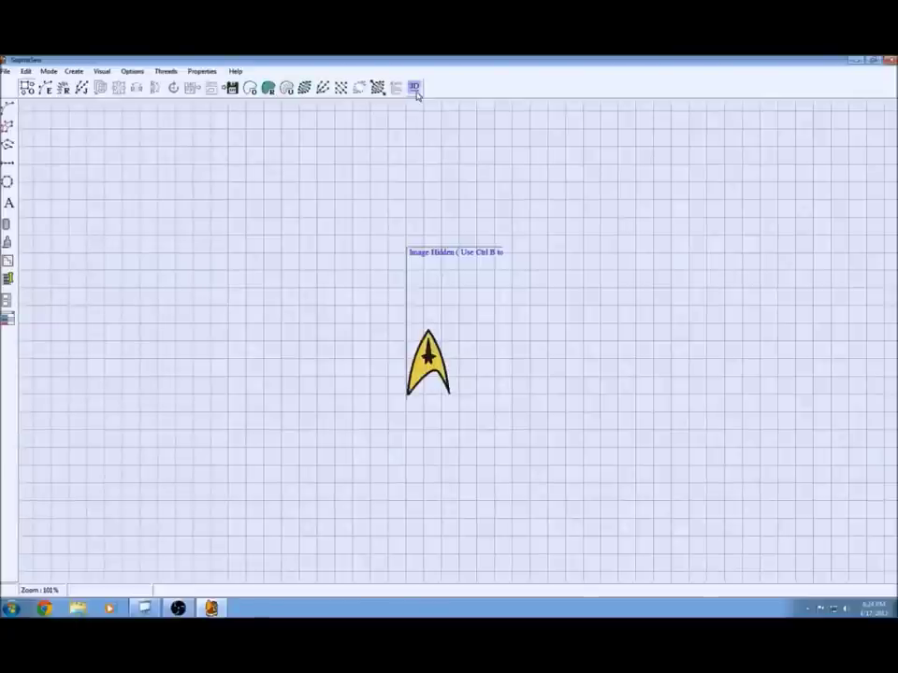
left_click(415, 88)
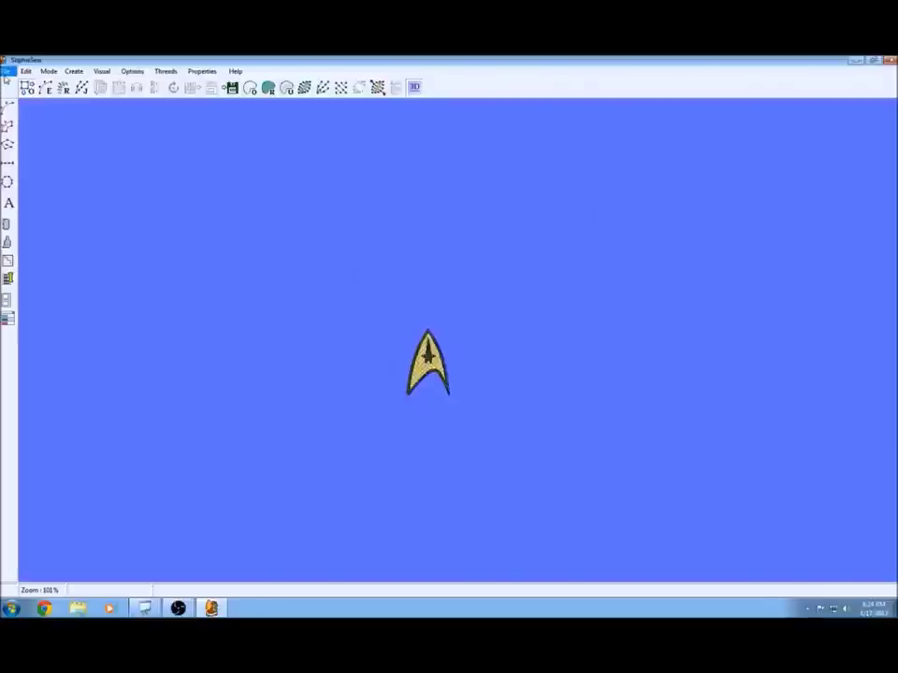
left_click(8, 72)
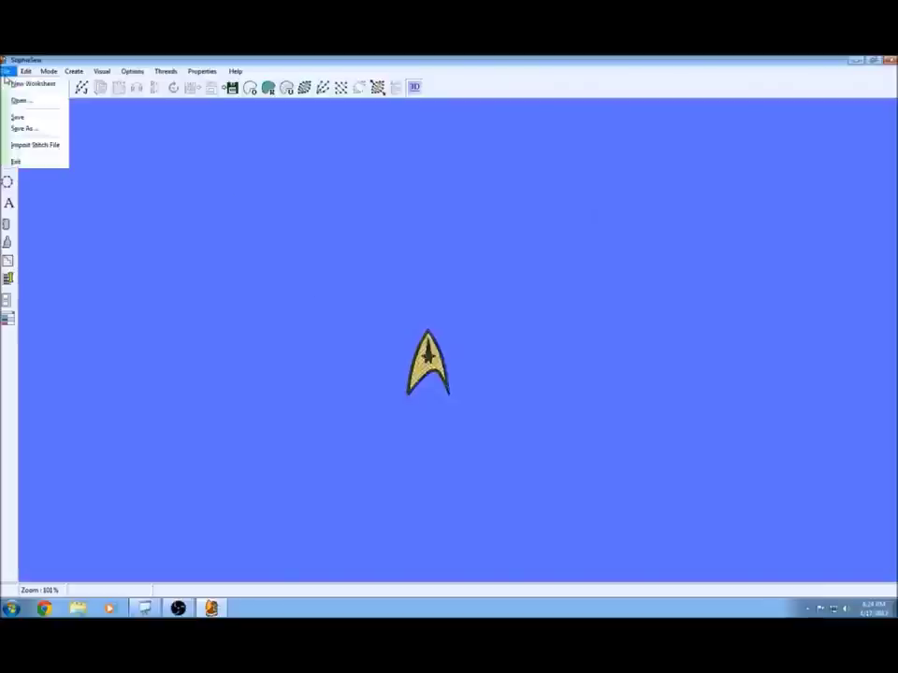
left_click(19, 118)
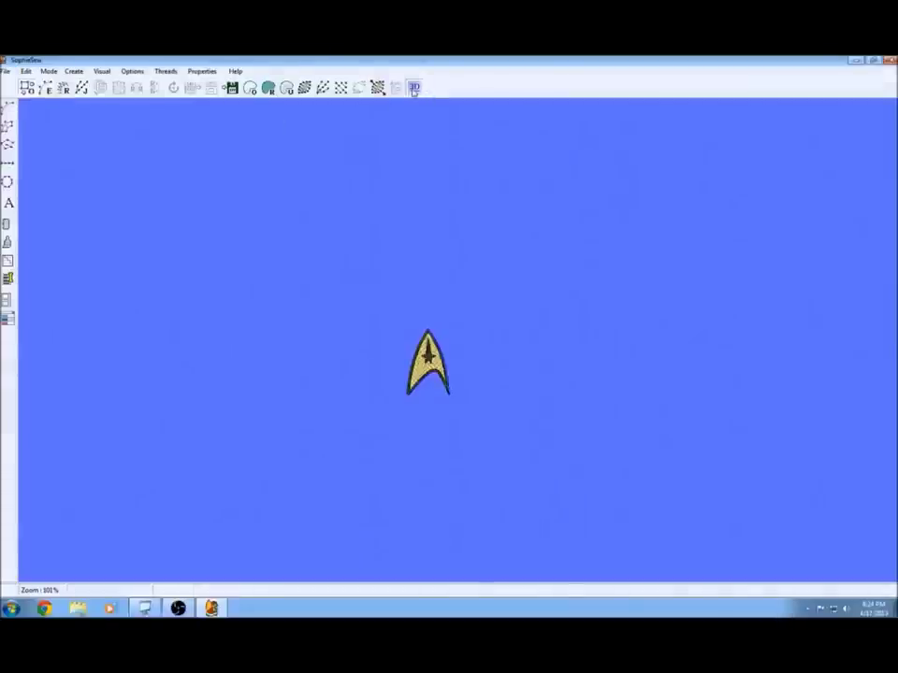
left_click(414, 88)
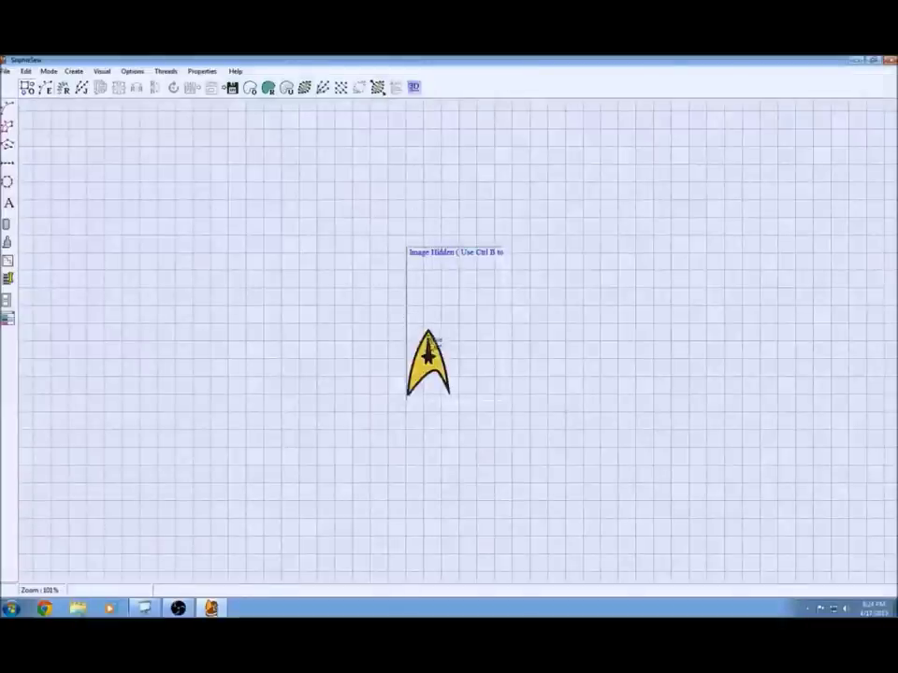
left_click(428, 360)
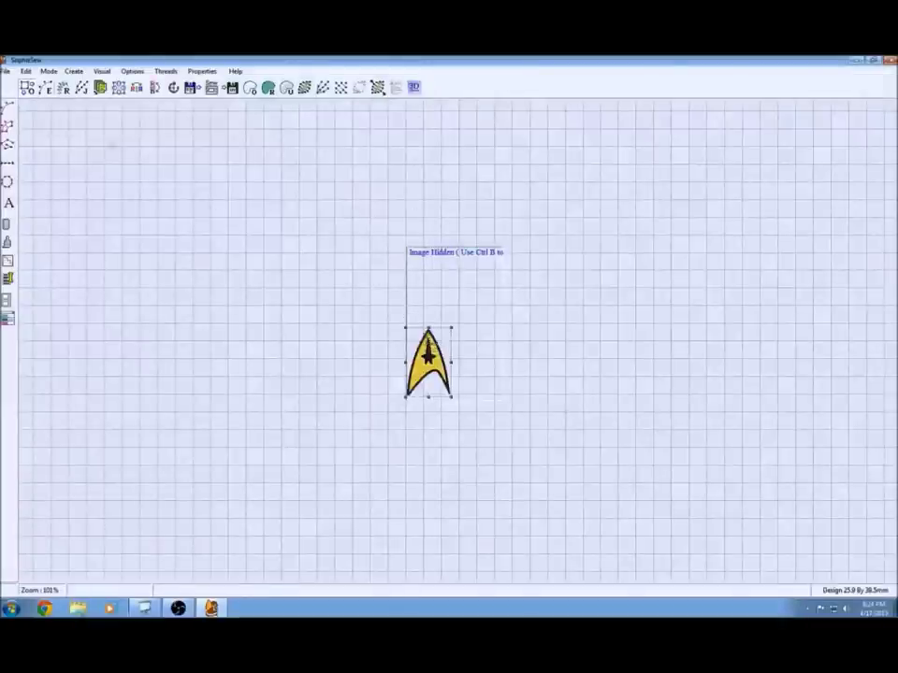
- Step through the emblem's three-element stitching order, then exit back to Object Layout mode
left_click(100, 88)
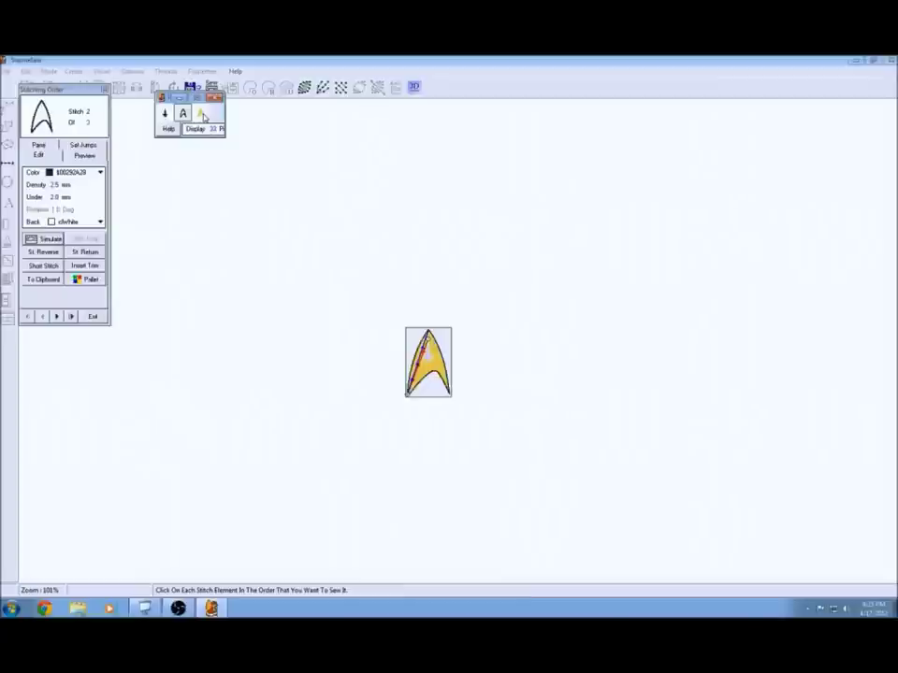
left_click(203, 115)
left_click(165, 116)
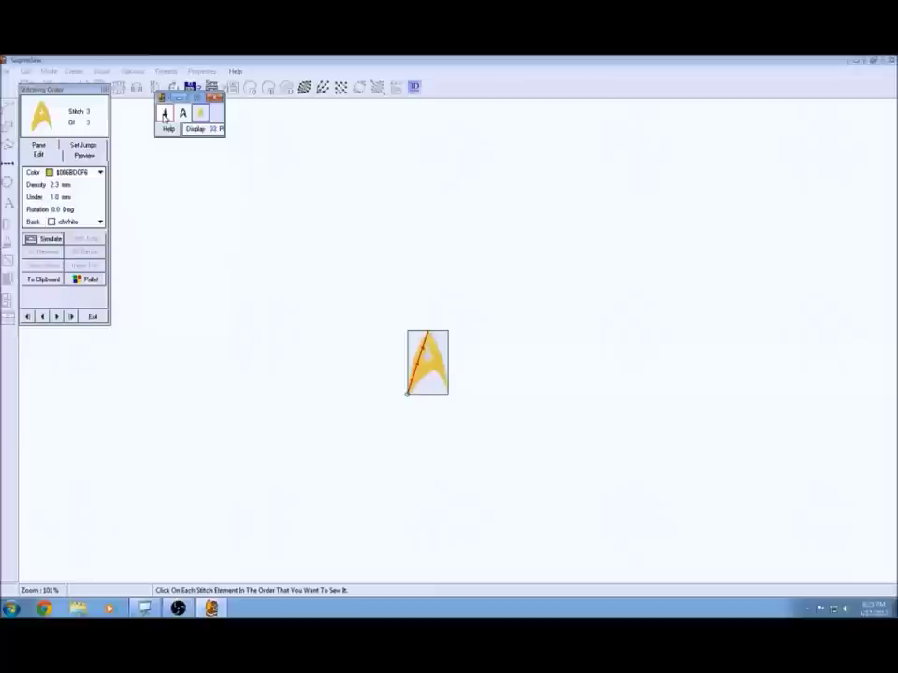
left_click(200, 115)
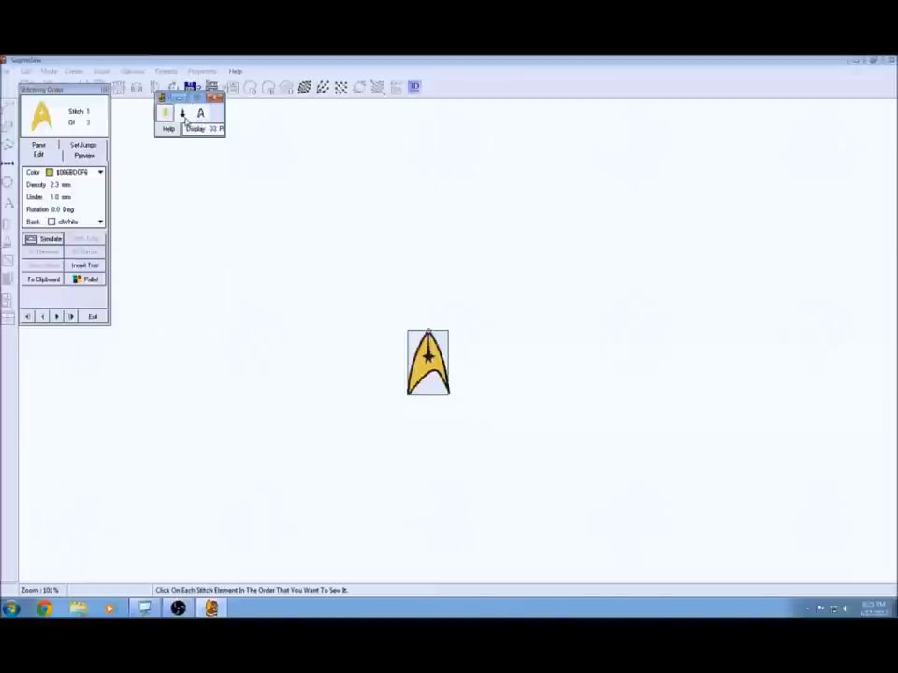
left_click(77, 291)
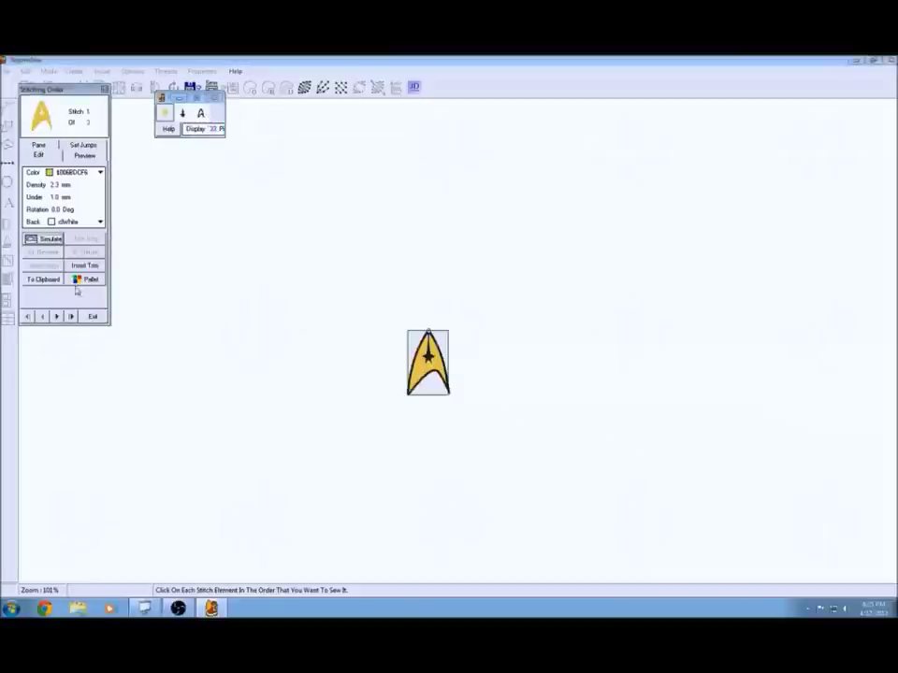
left_click(93, 317)
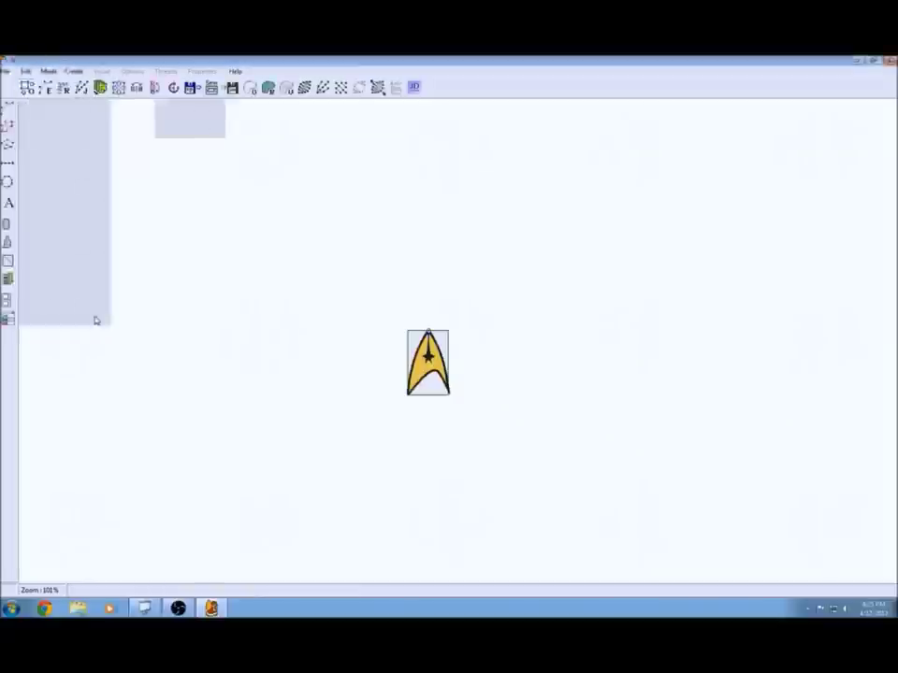
- Toggle Outline Jump Connection mode off again, zoom to about 551%, and reselect the emblem
left_click(82, 88)
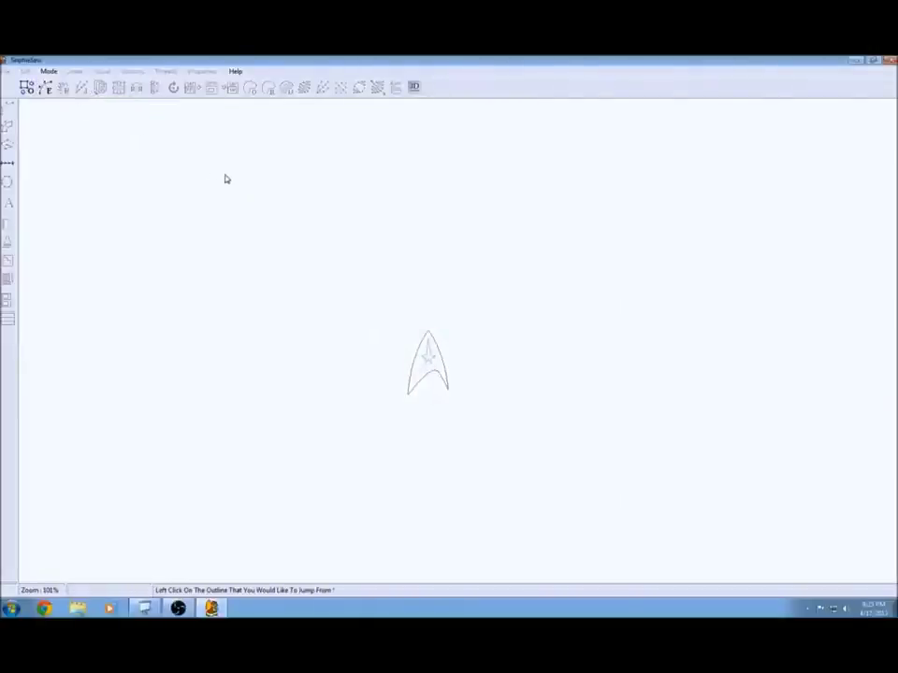
left_click(25, 86)
scroll(375, 301, "up", 3)
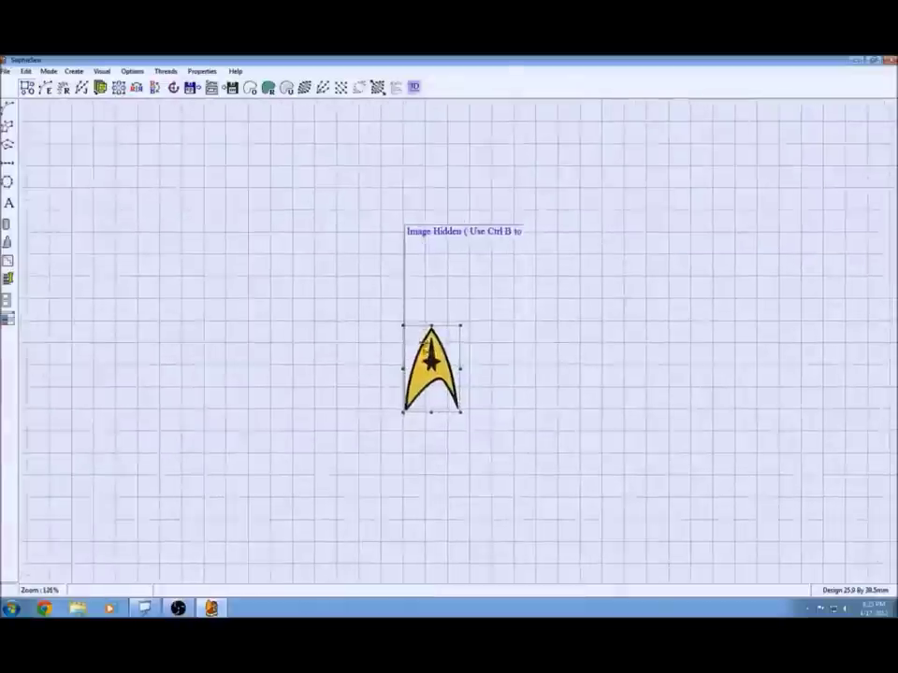
scroll(440, 365, "up", 2)
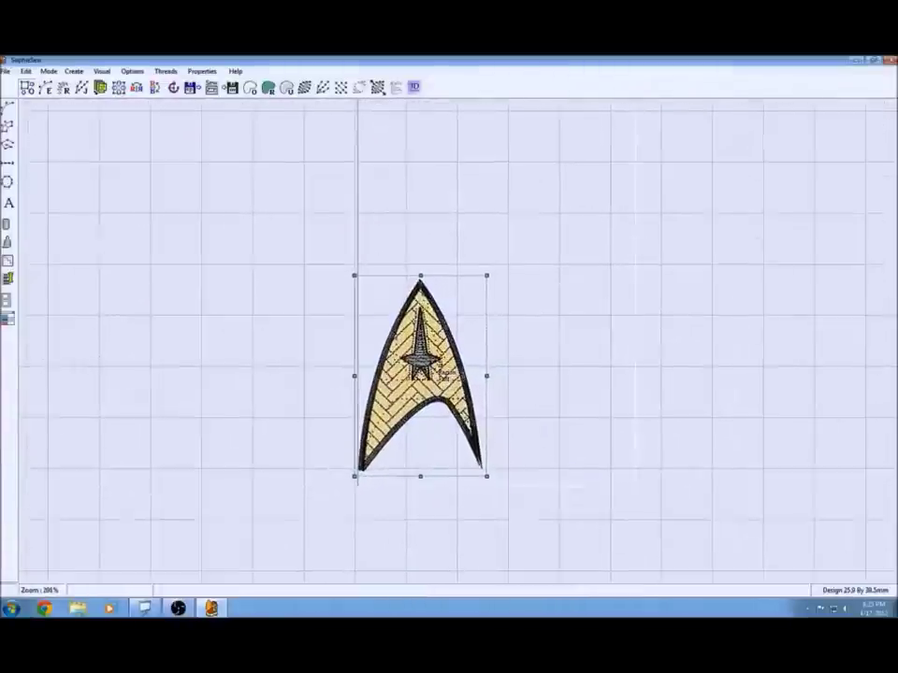
scroll(442, 364, "up", 2)
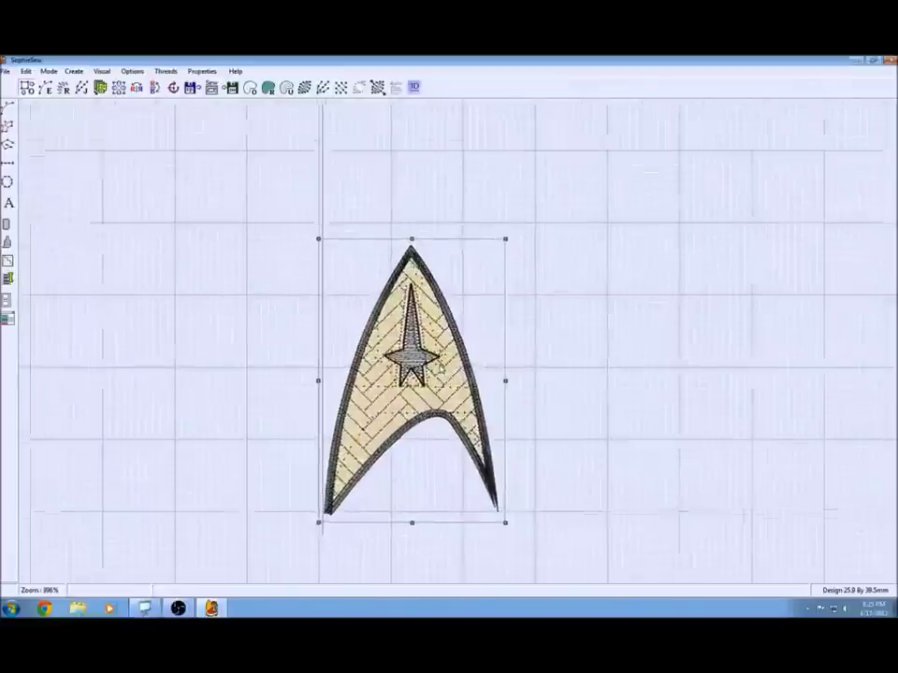
left_click(313, 236)
left_click(302, 234)
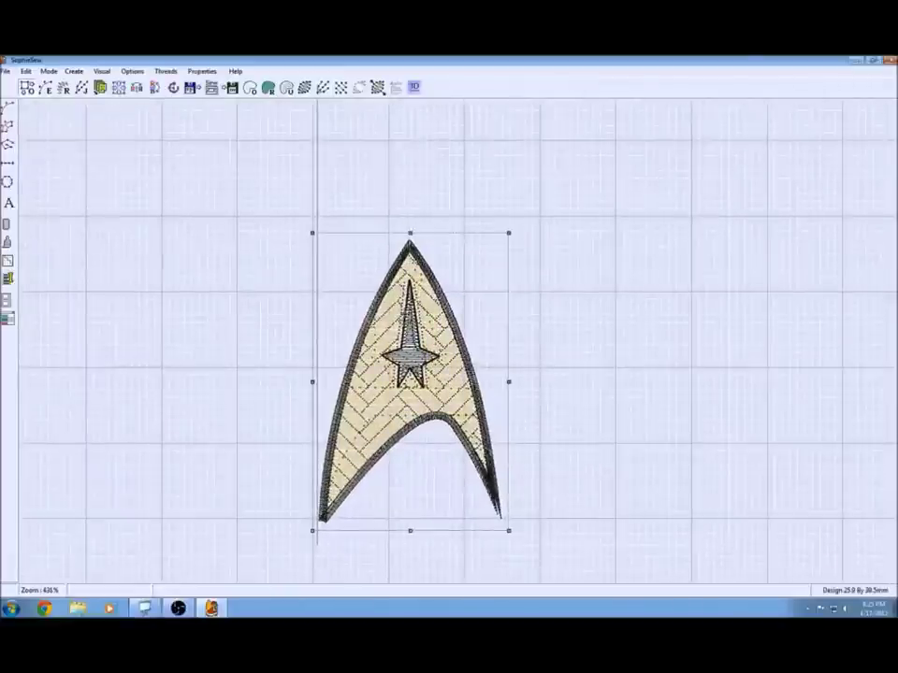
scroll(531, 351, "up", 1)
scroll(574, 361, "up", 2)
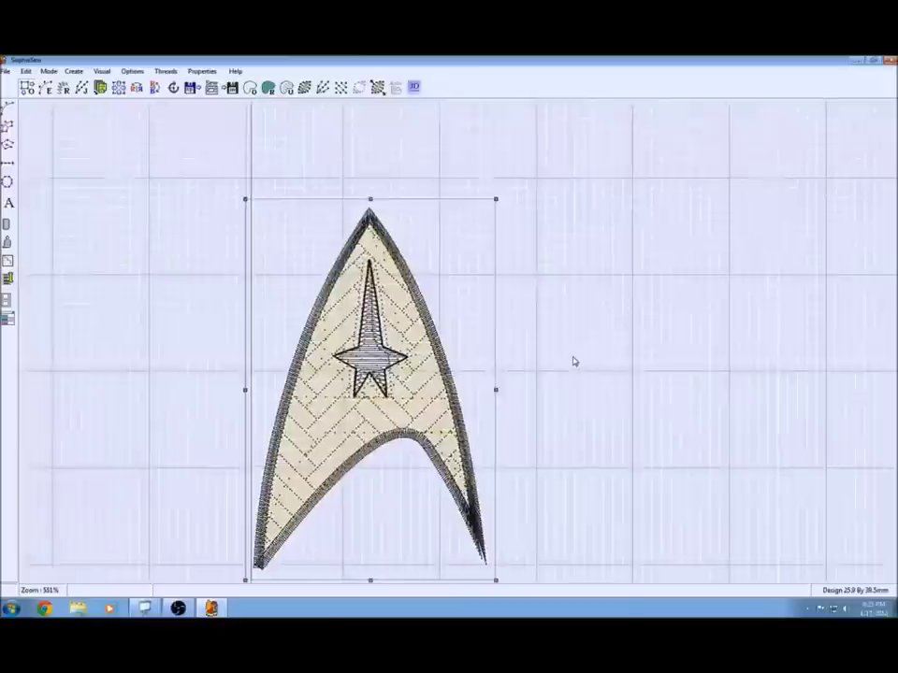
scroll(575, 361, "down", 2)
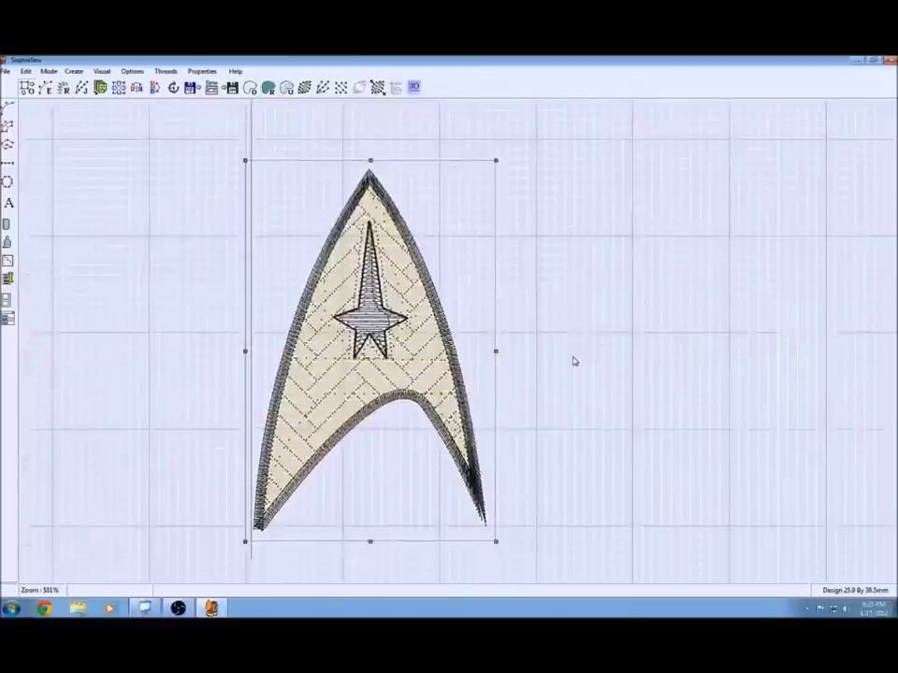
left_click(100, 88)
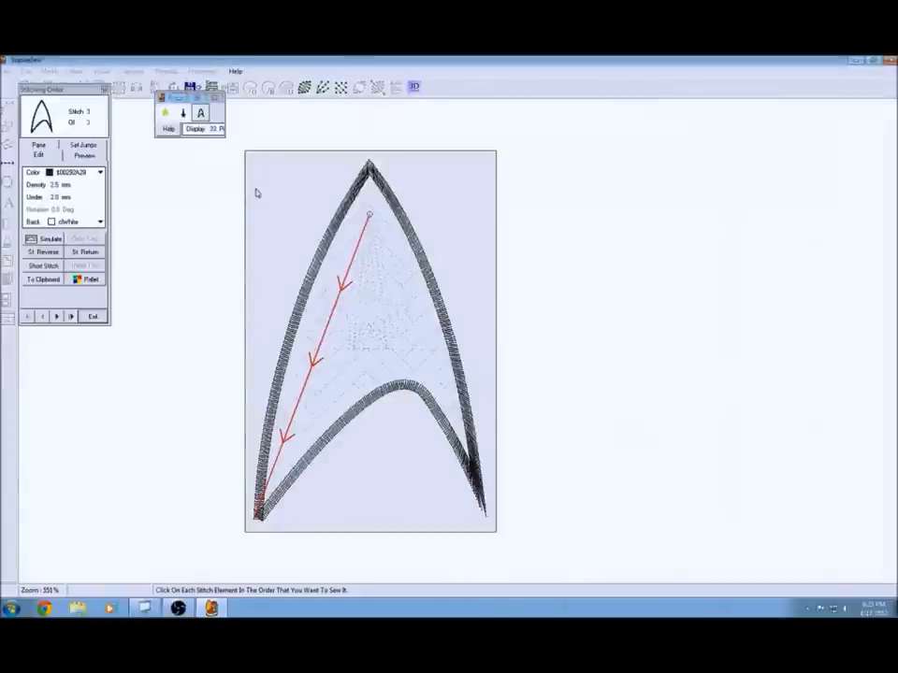
- Order the stitching as yellow fill first, black outline second, star third
left_click(164, 114)
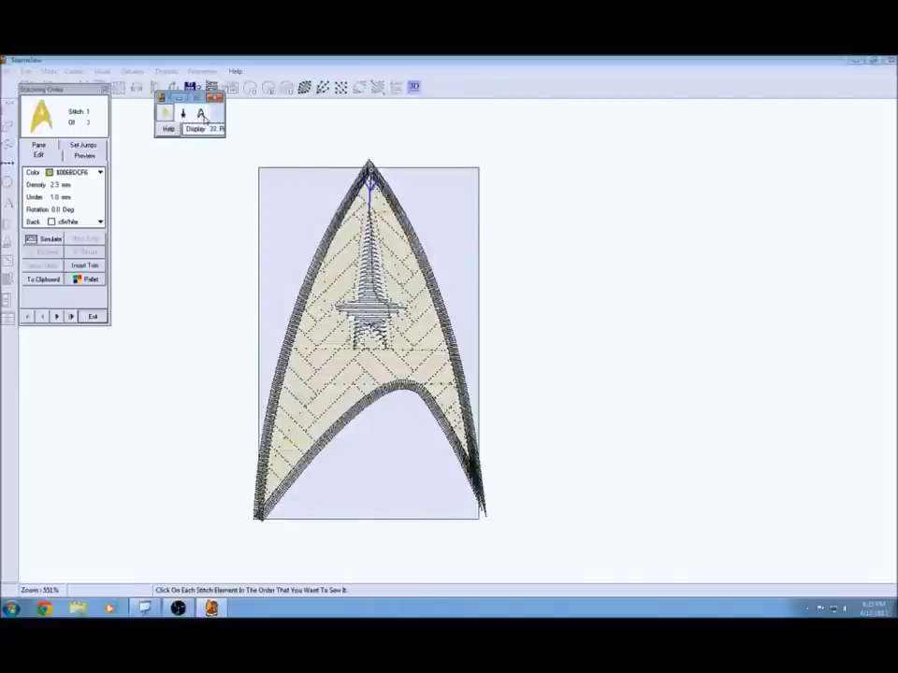
left_click(202, 114)
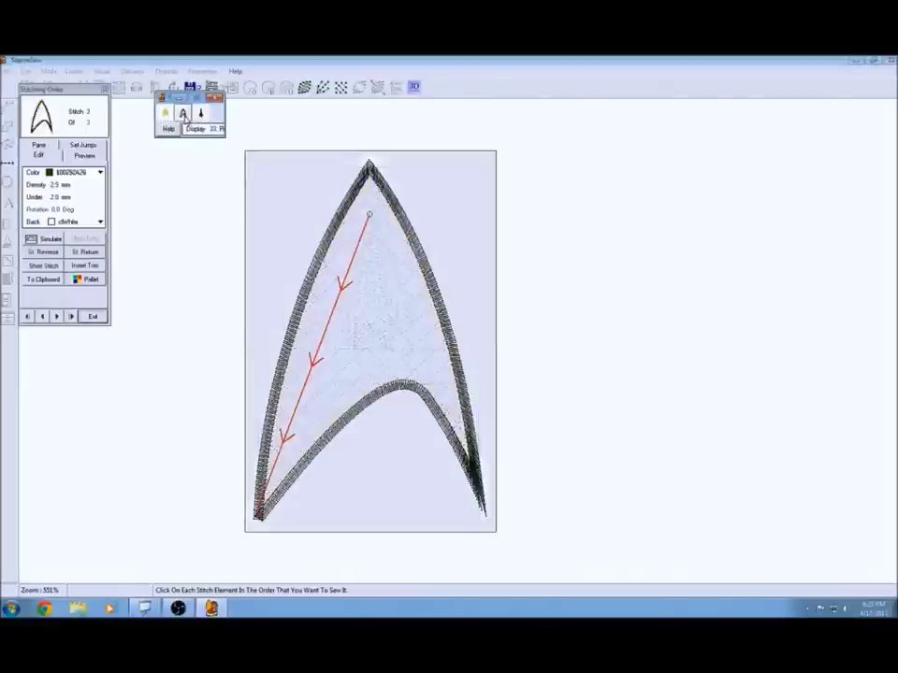
left_click(183, 113)
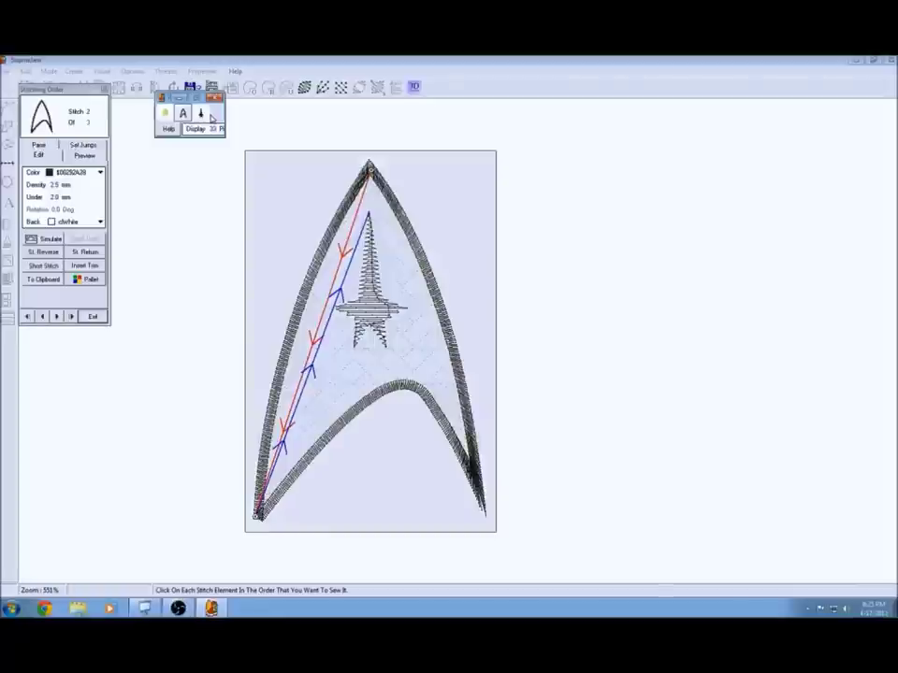
left_click(166, 113)
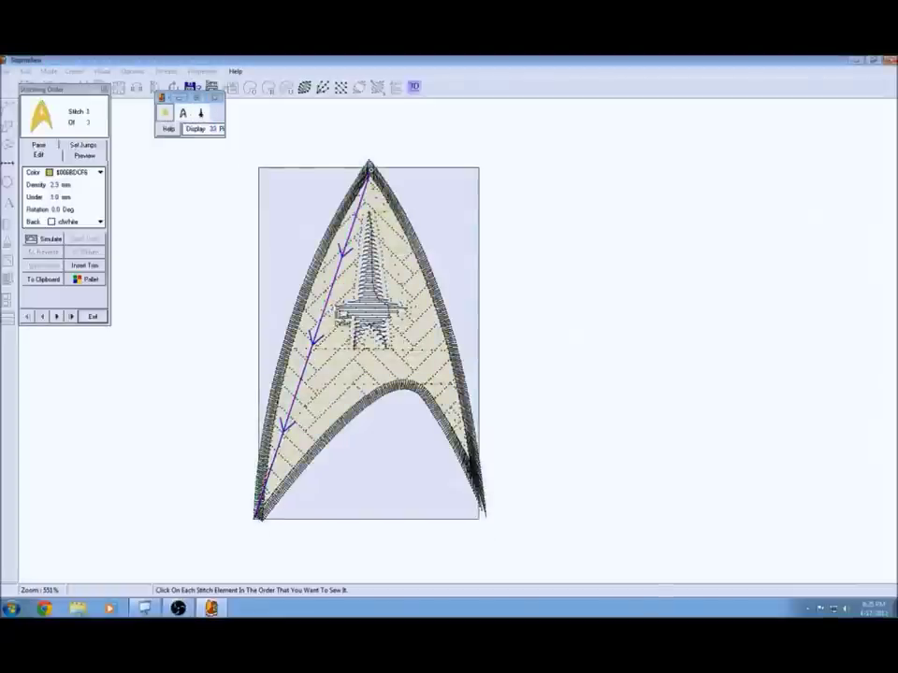
left_click(381, 173)
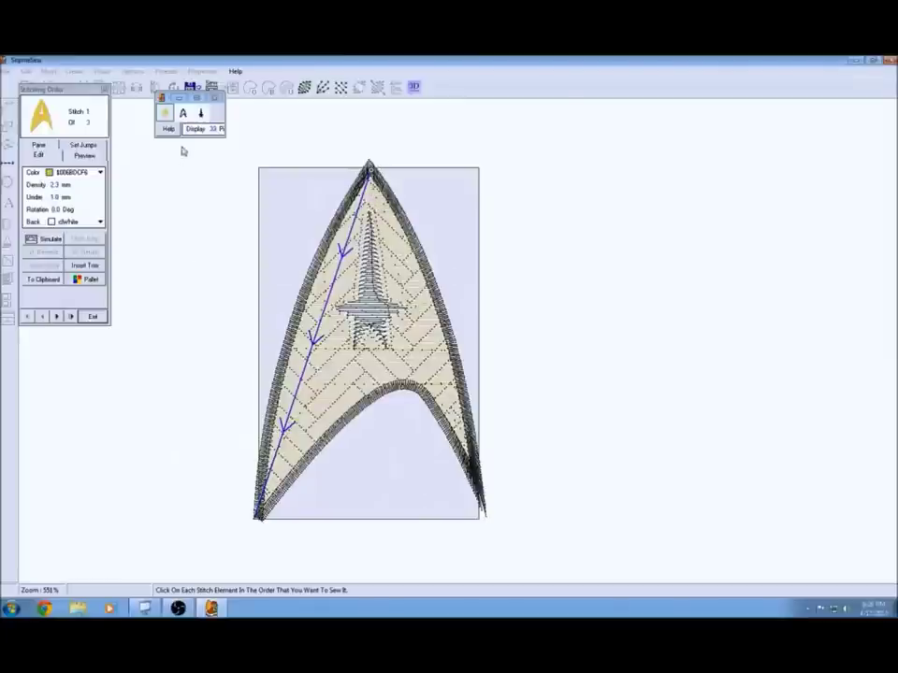
left_click(184, 115)
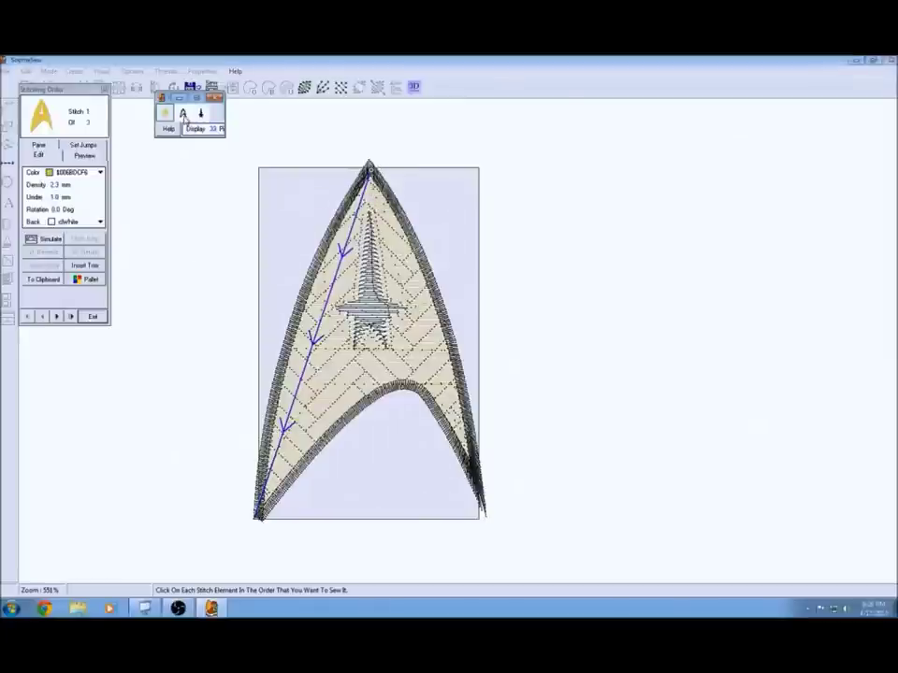
left_click(184, 115)
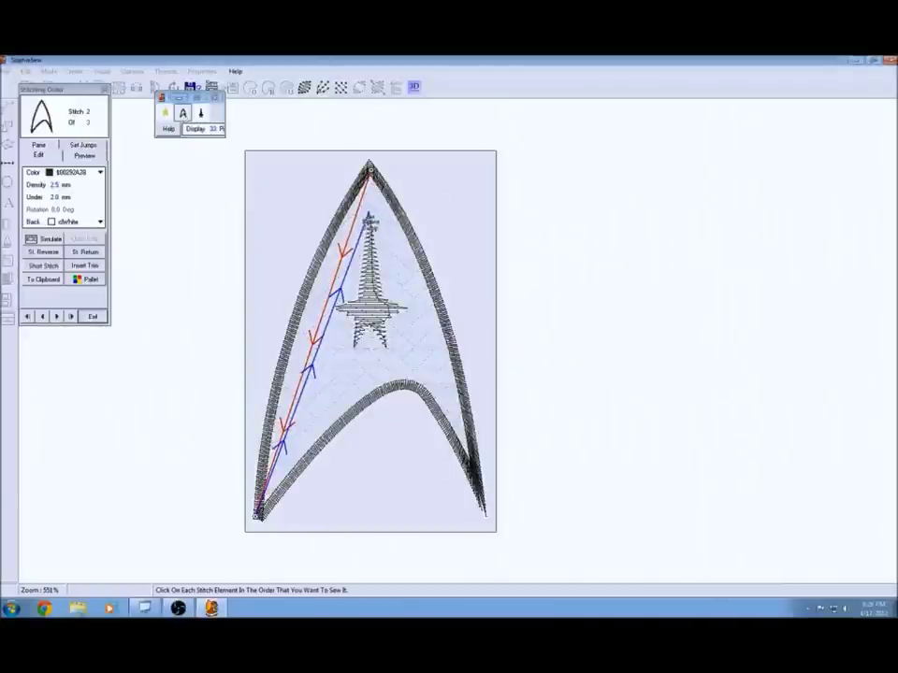
left_click(204, 115)
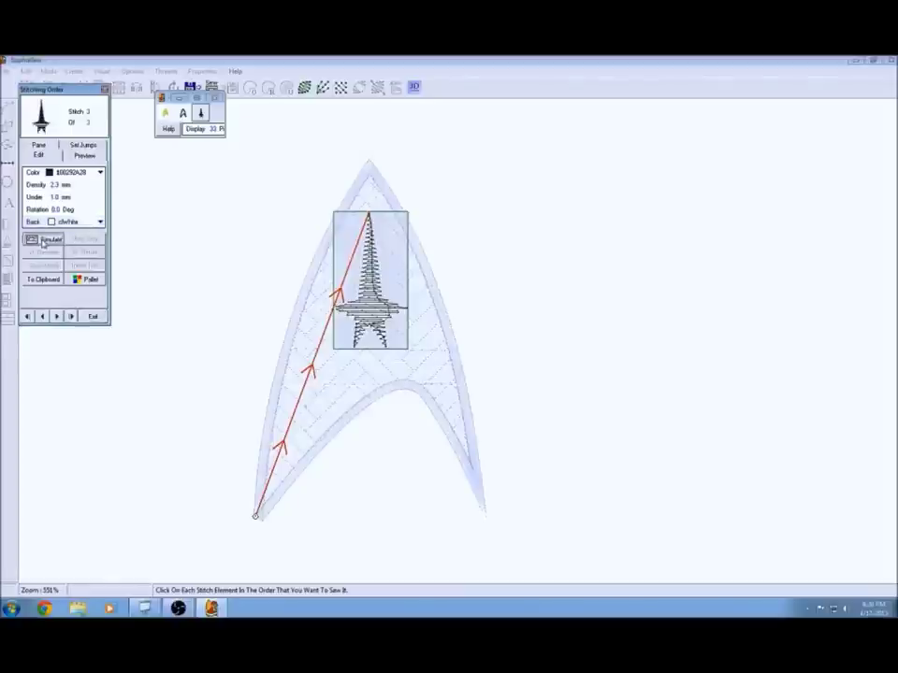
left_click(44, 241)
- Play the emblem's stitch simulation at 100 stitches per second
left_click(76, 104)
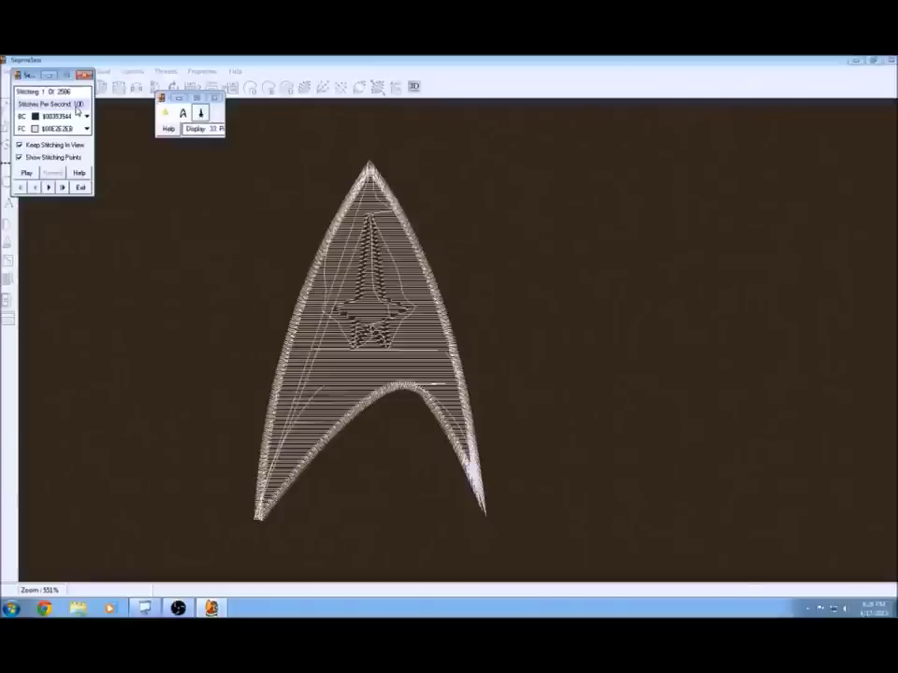
type("0")
left_click(27, 173)
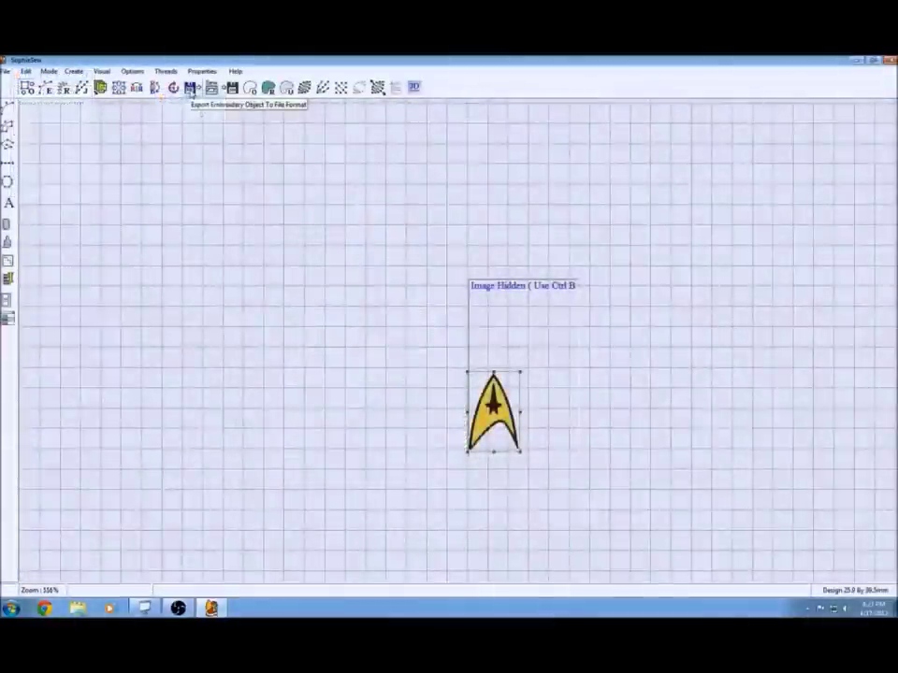
- Start a Tajima DST export and browse to F: > Embroidery > Designs > Star trek > output
left_click(191, 90)
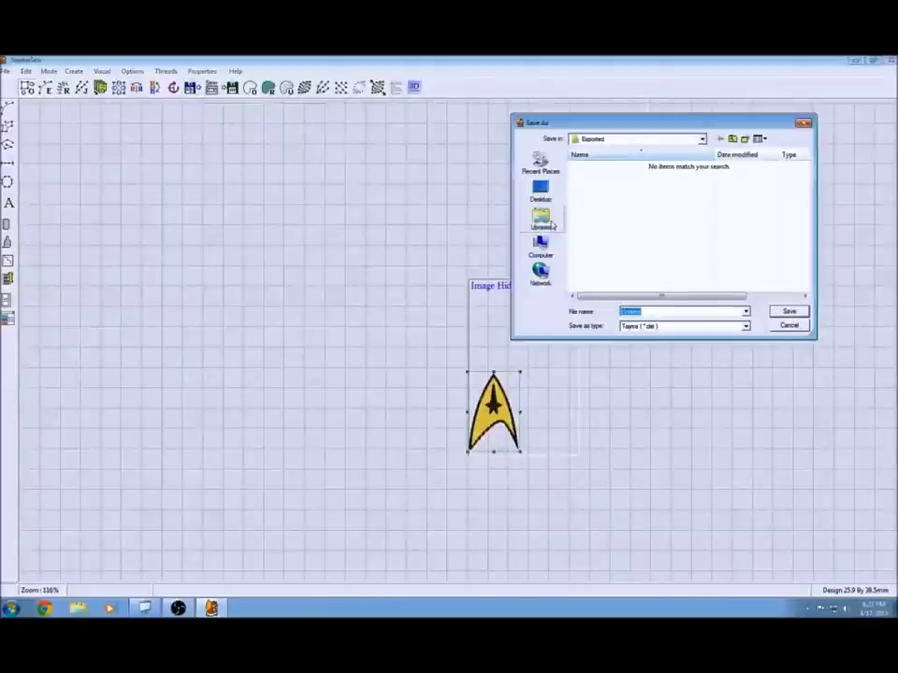
double_click(636, 231)
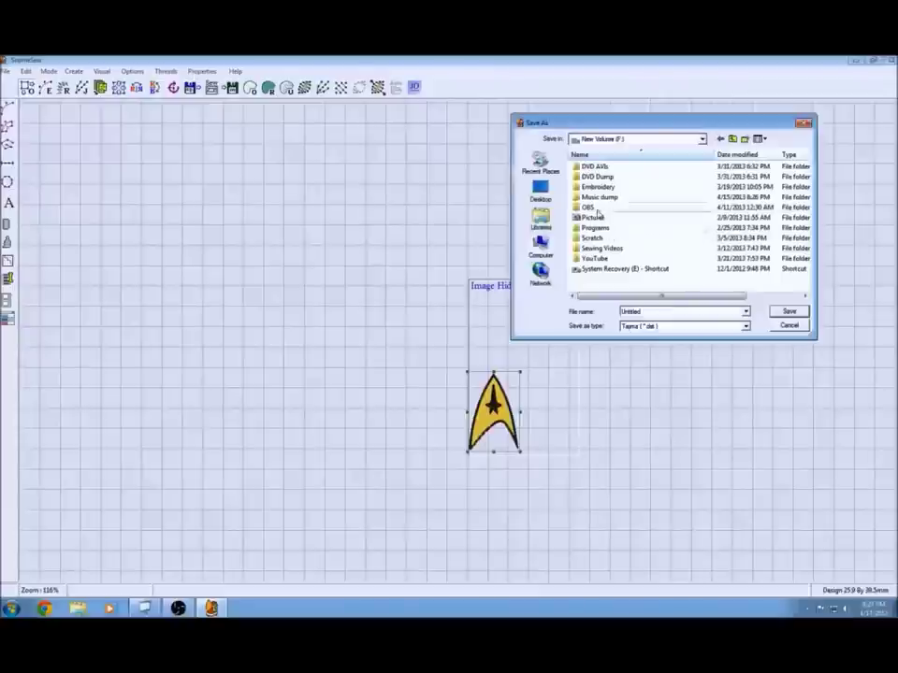
left_click(601, 187)
double_click(600, 187)
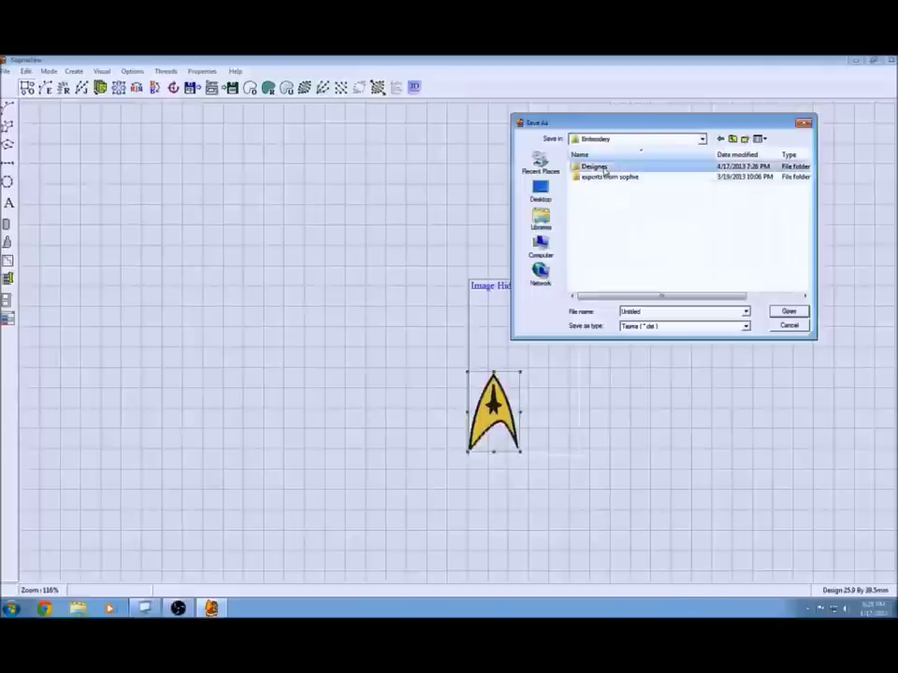
double_click(597, 166)
double_click(603, 179)
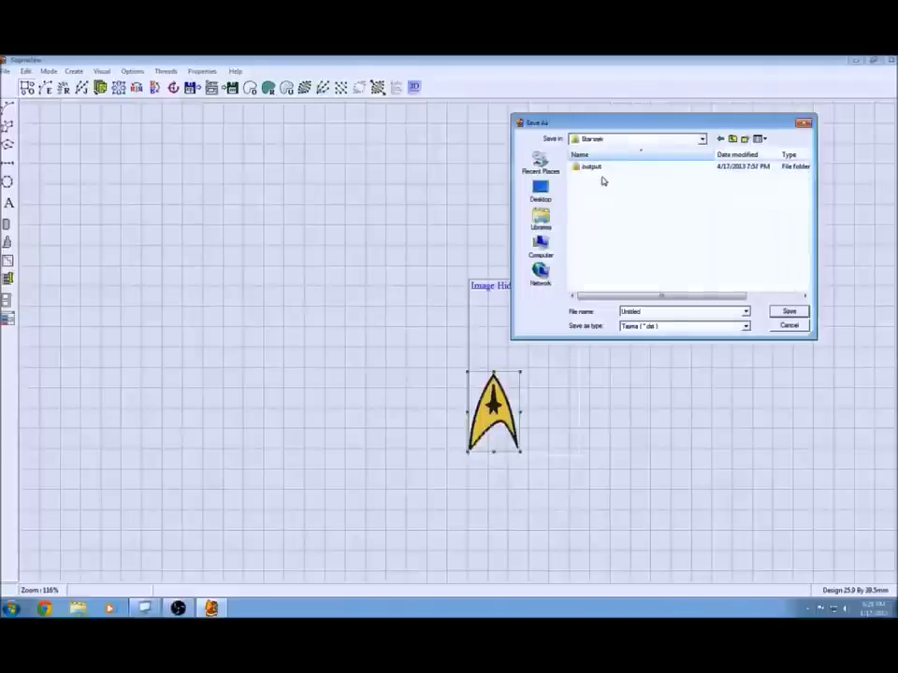
double_click(606, 169)
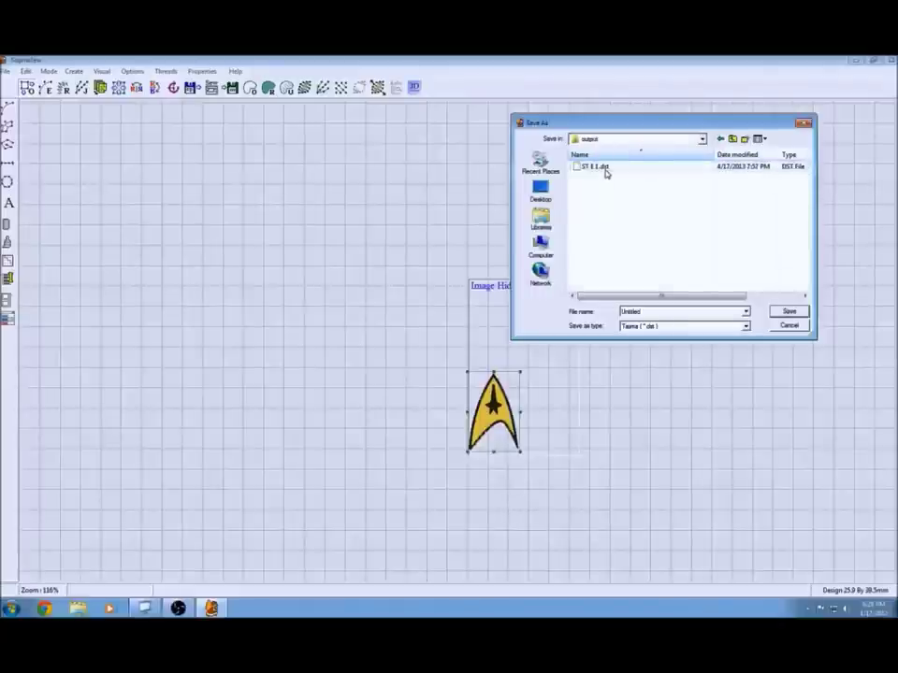
- Take the name ST E 1 from the existing ST E 1.dst file for the export
left_click(619, 168)
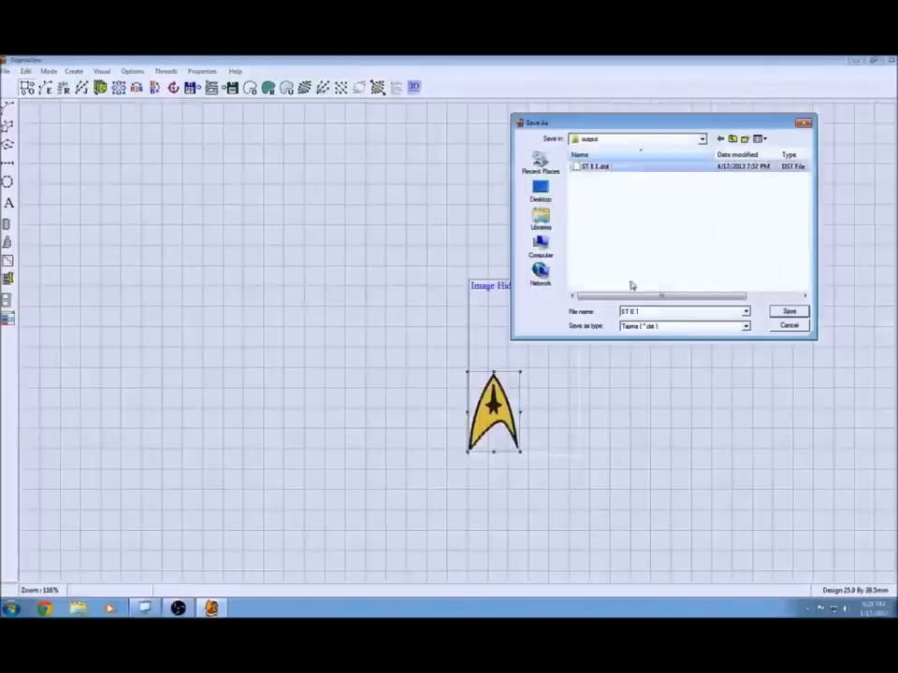
double_click(629, 312)
left_click(639, 314)
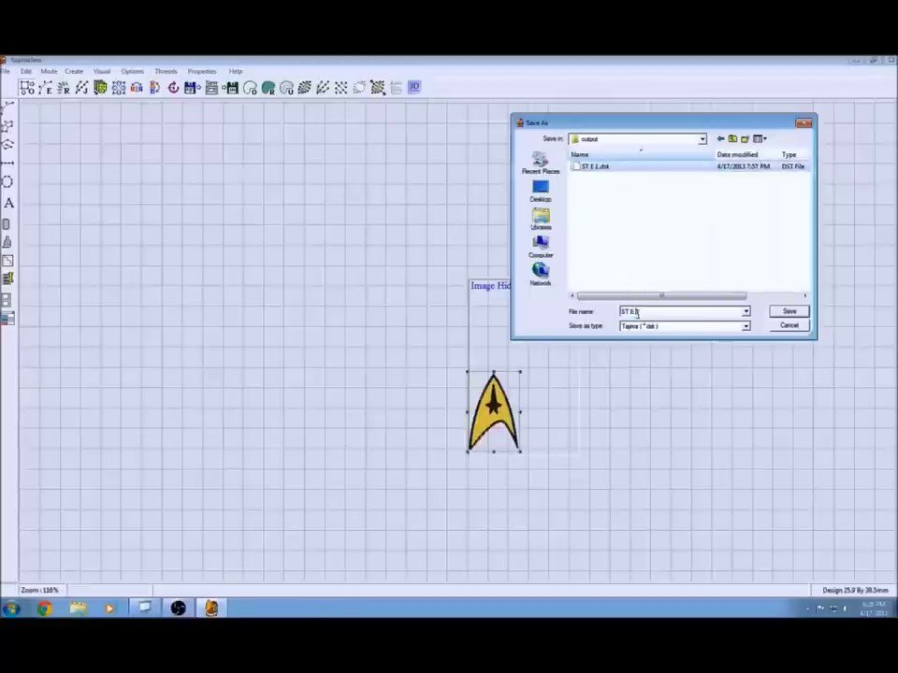